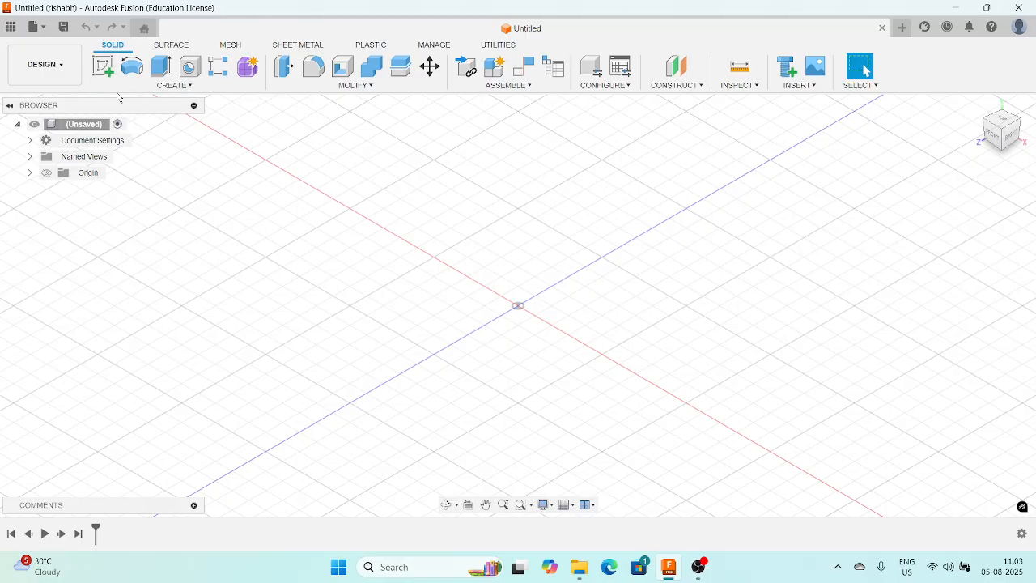
# - Sketch a circle about 145 mm in diameter on the horizontal origin plane, centred on the origin, and finish the sketch
pyautogui.click(103, 66)
pyautogui.click(497, 347)
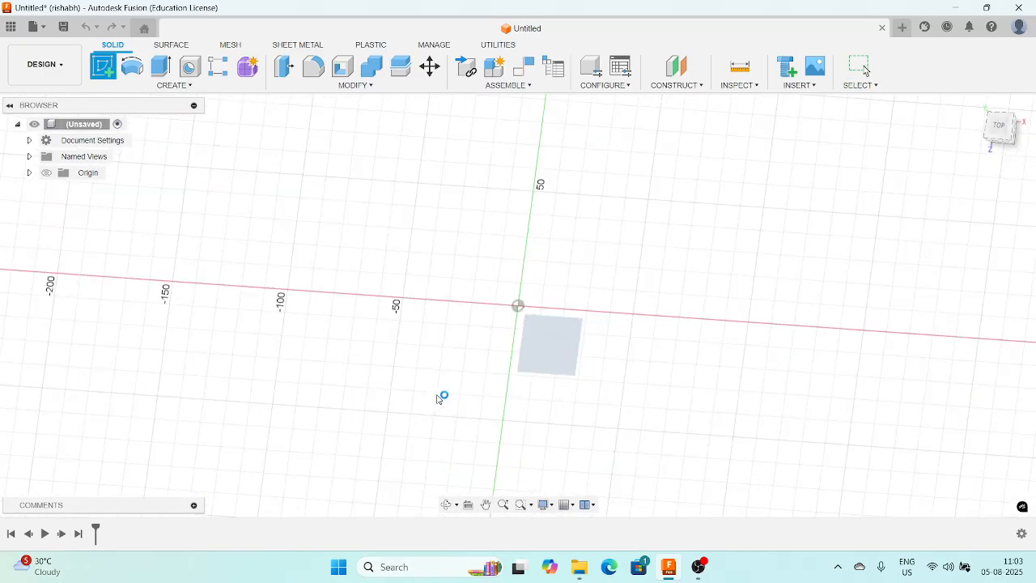
pyautogui.click(161, 66)
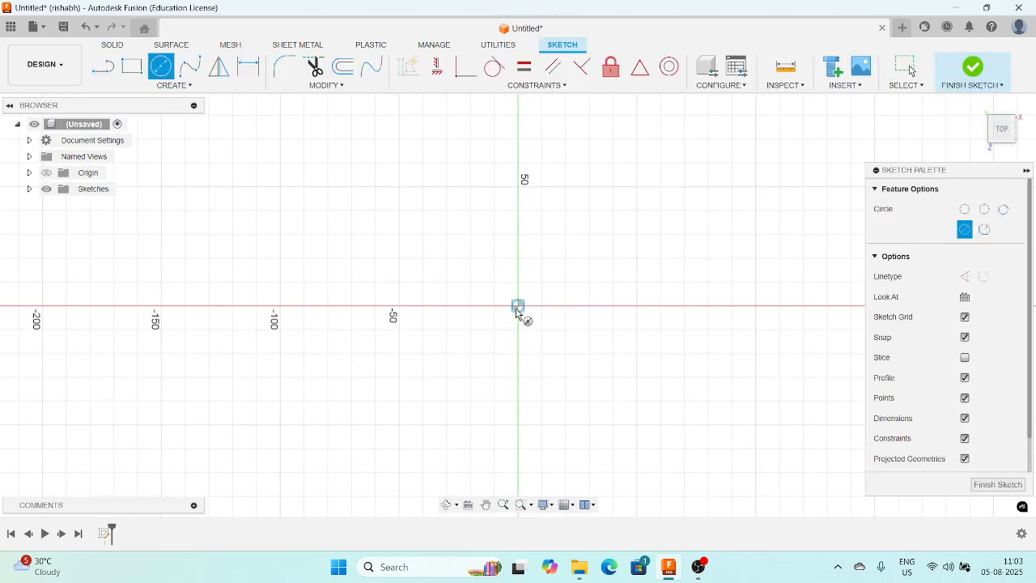
pyautogui.click(518, 305)
pyautogui.click(689, 311)
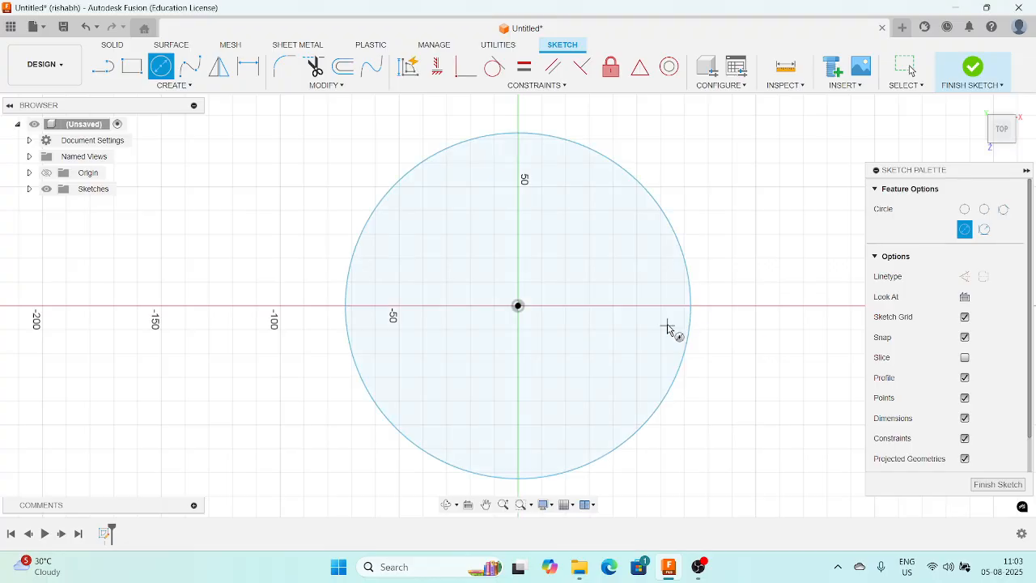
pyautogui.click(1000, 485)
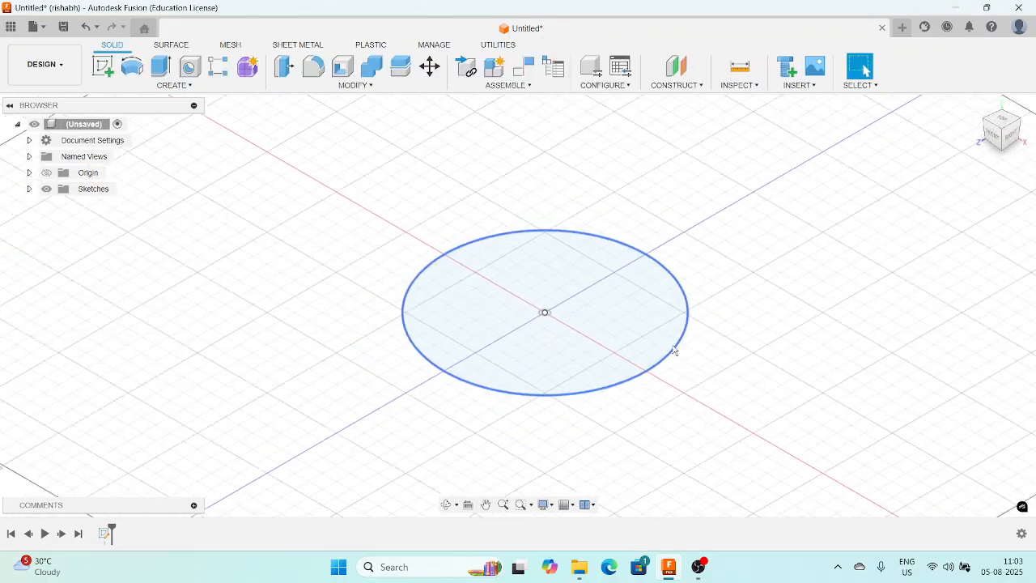
# - Extrude the circle upward 170 mm as a new body
pyautogui.click(162, 66)
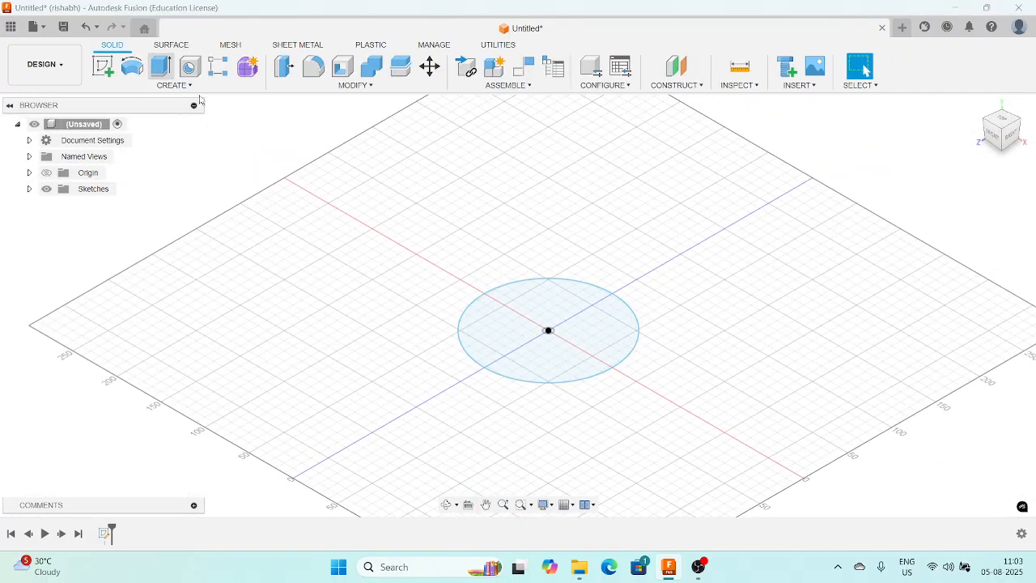
pyautogui.moveTo(548, 321); pyautogui.dragTo(573, 149)
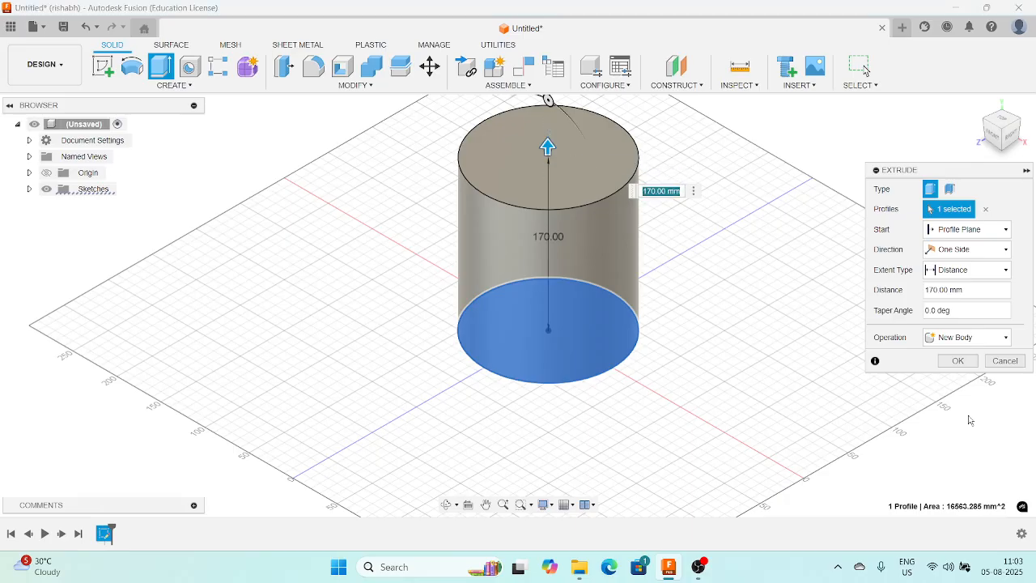
pyautogui.click(957, 361)
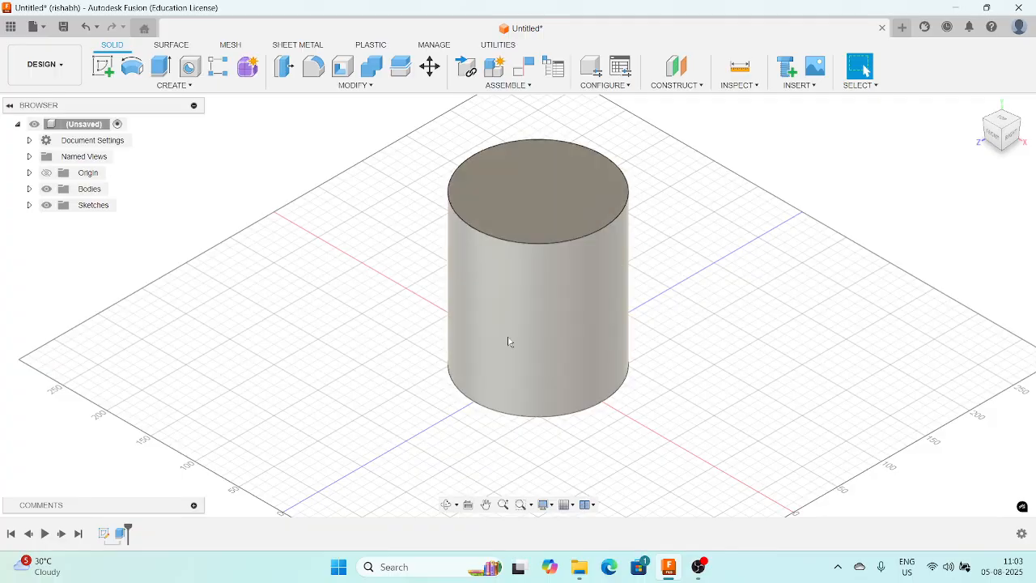
# - Create a construction plane tangent to the cylinder's side face at an angle of 0 deg
pyautogui.scroll(2, 635, 274)
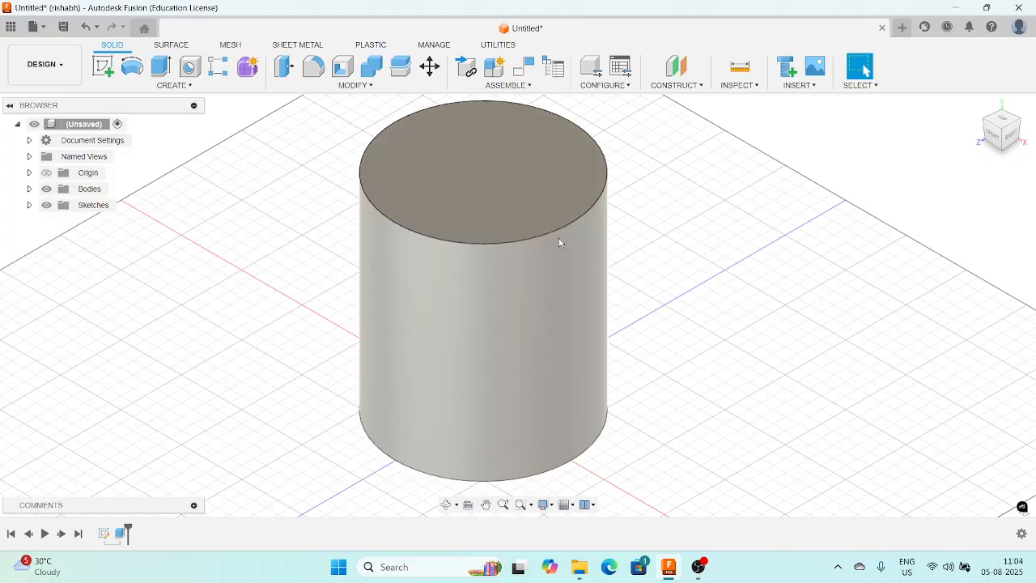
pyautogui.click(690, 86)
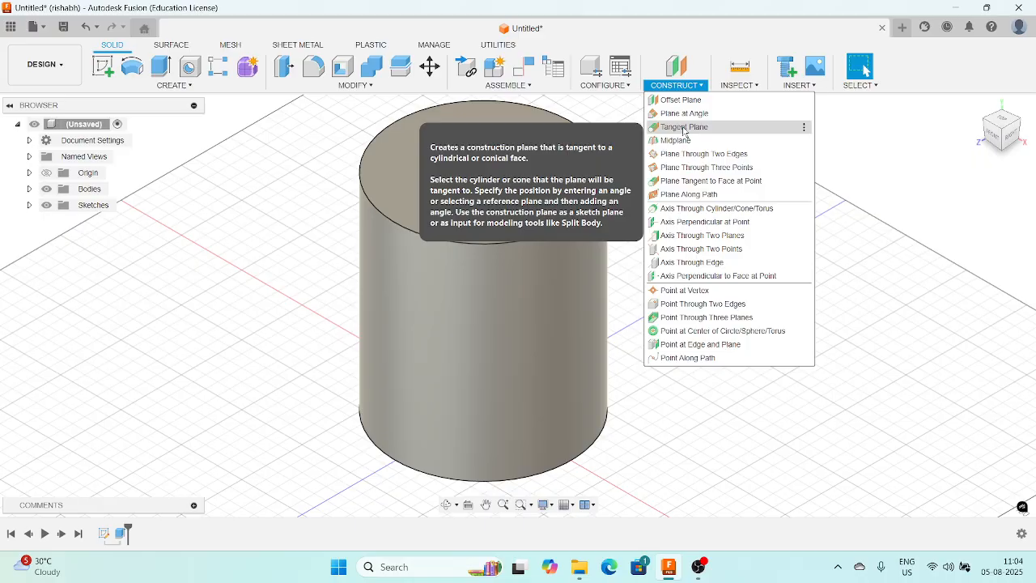
pyautogui.click(684, 128)
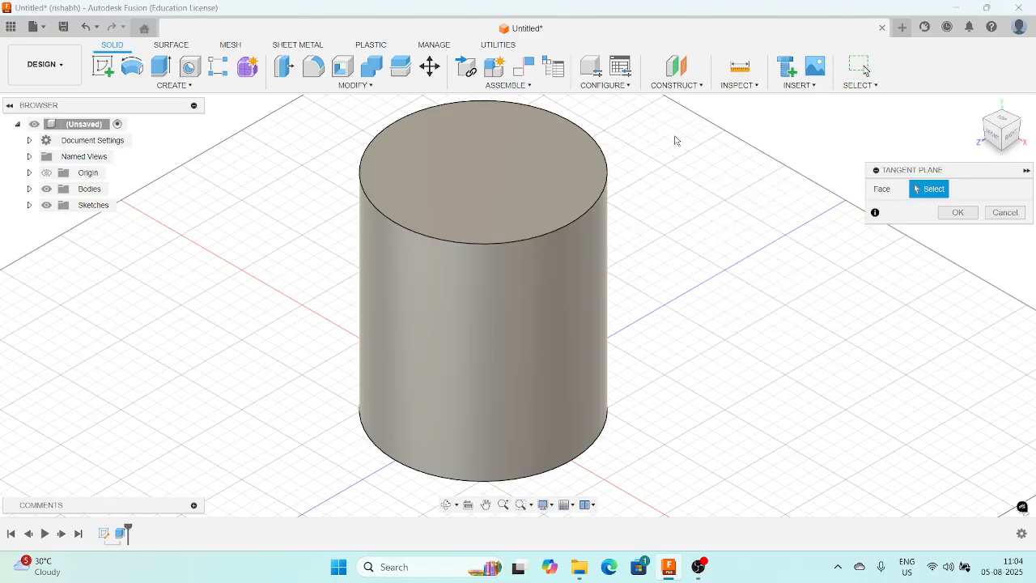
pyautogui.click(595, 293)
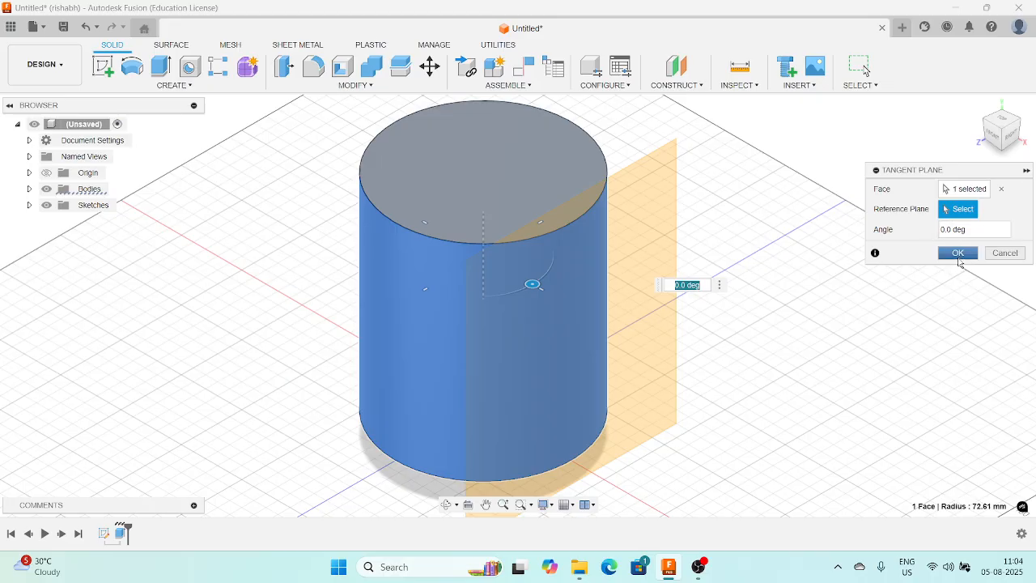
pyautogui.click(959, 253)
pyautogui.moveTo(774, 319); pyautogui.dragTo(735, 310, button='middle')
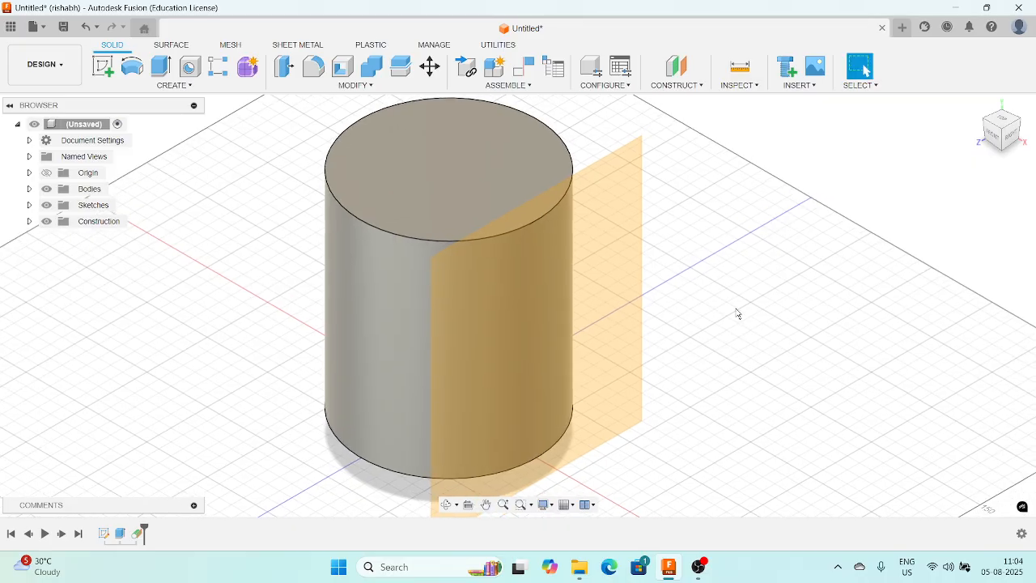
# - Sketch a center rectangle about 8.1 by 6.6 mm on the tangent plane, near the vertical axis just below the cylinder's top edge
pyautogui.click(634, 232)
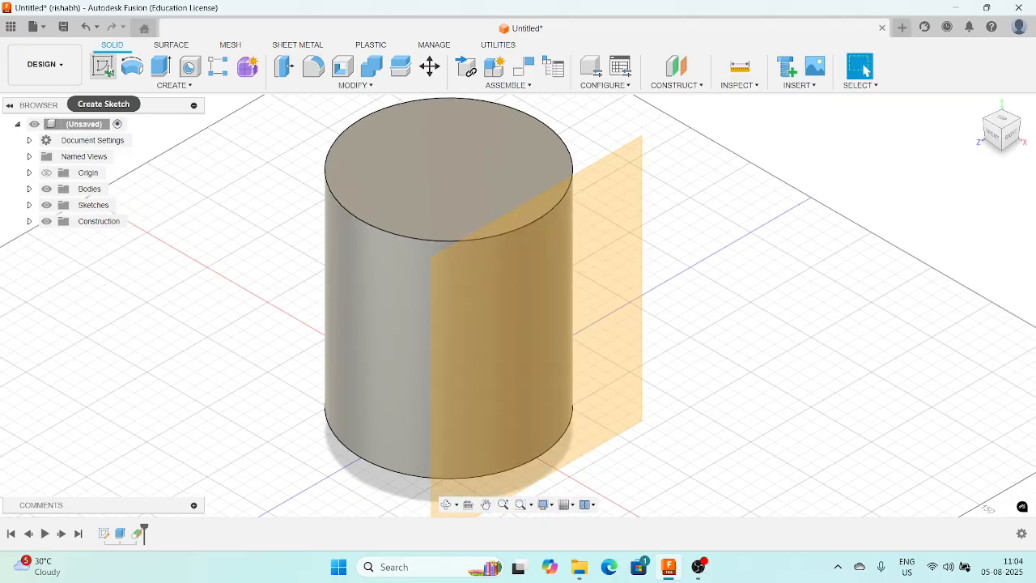
pyautogui.click(103, 68)
pyautogui.click(609, 189)
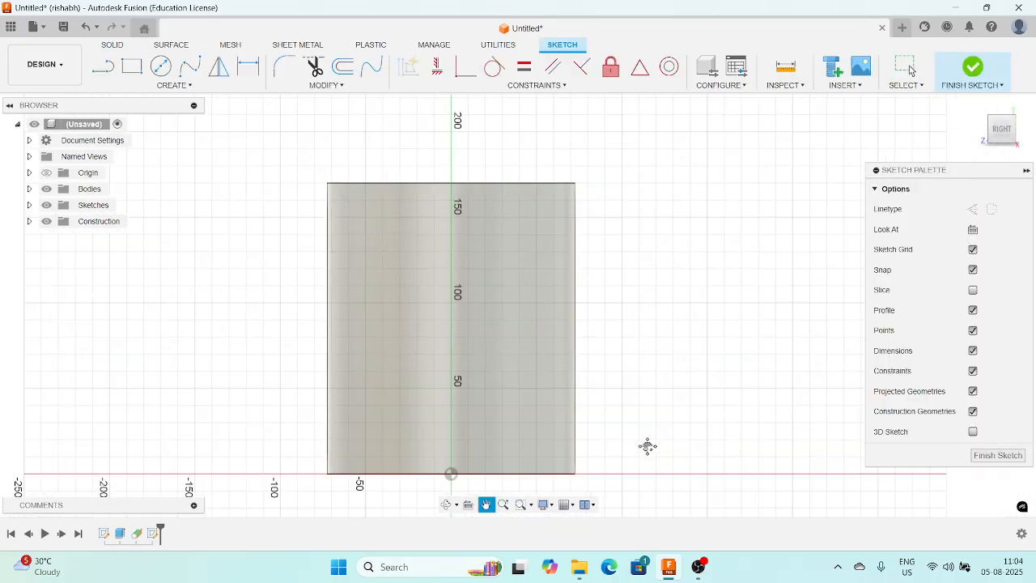
pyautogui.scroll(2, 486, 202)
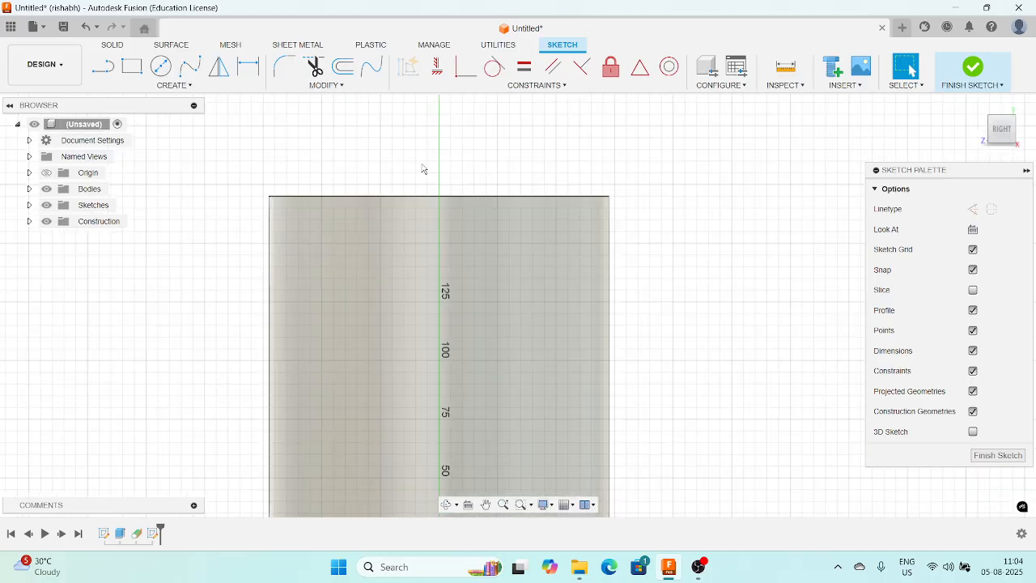
pyautogui.click(138, 69)
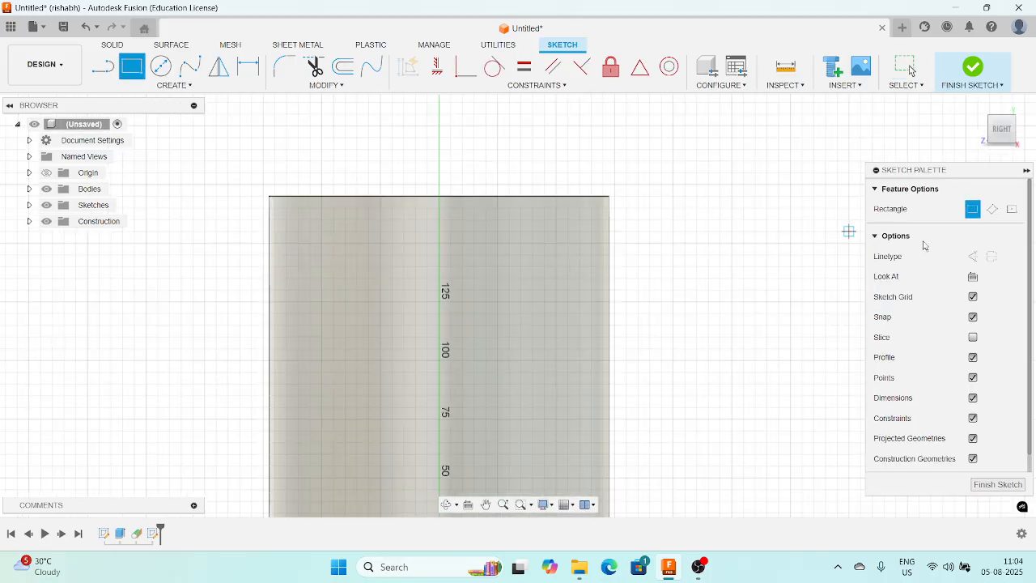
pyautogui.click(1012, 209)
pyautogui.scroll(4, 441, 220)
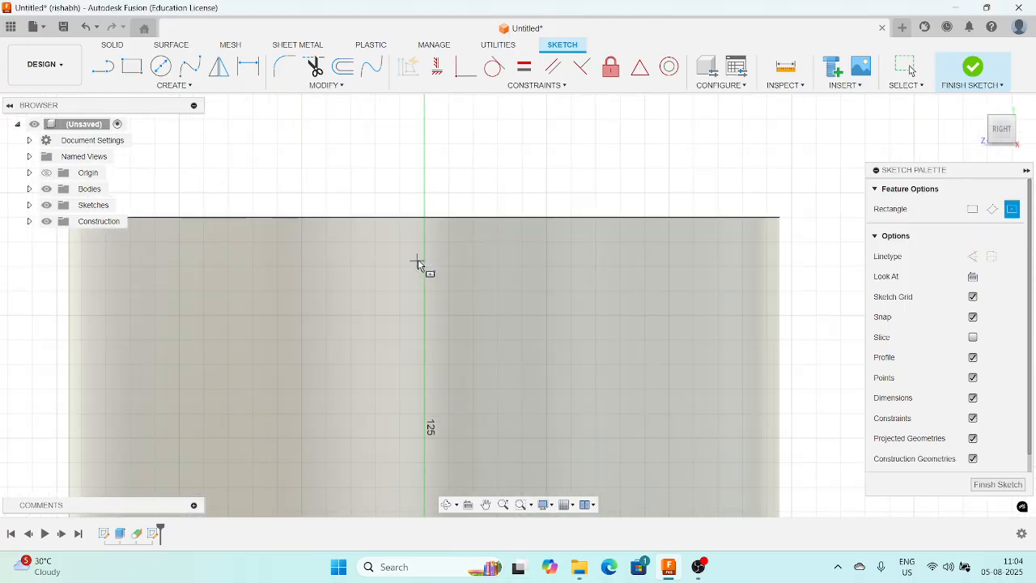
pyautogui.click(424, 267)
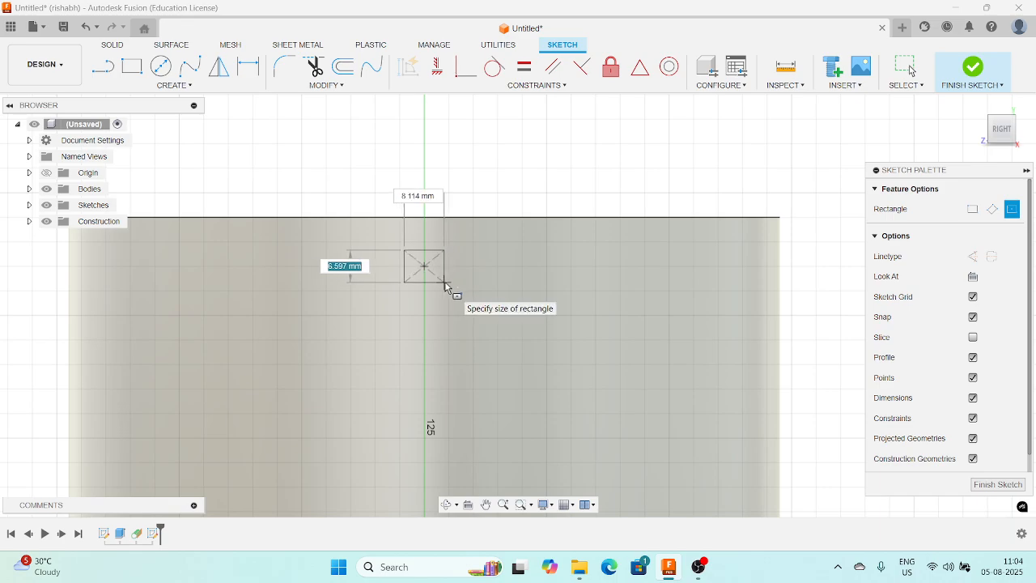
pyautogui.click(444, 282)
pyautogui.press('Escape')
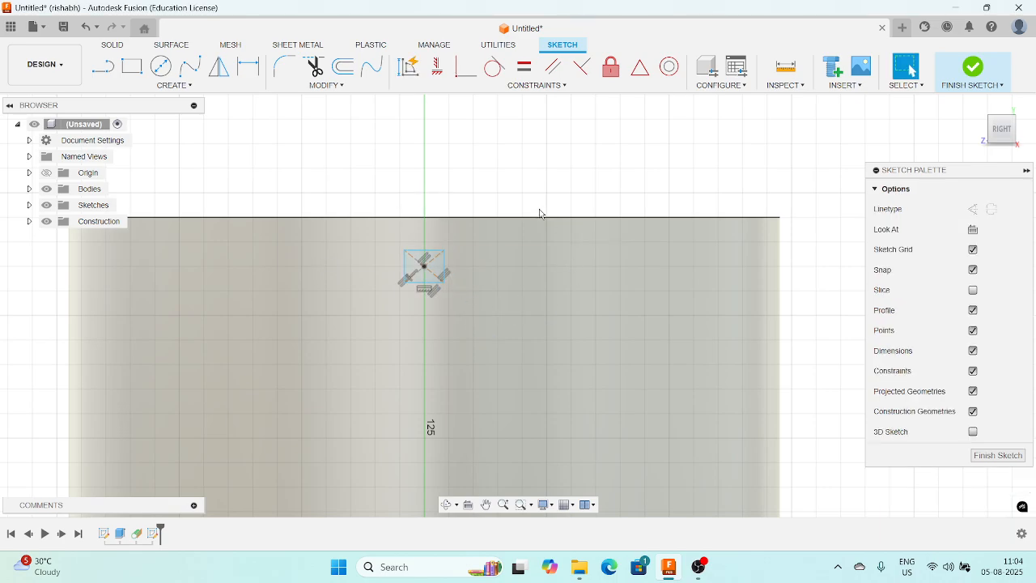
# - Dimension the rectangle's width and height to 10 mm each
pyautogui.press('d')
pyautogui.scroll(1, 434, 290)
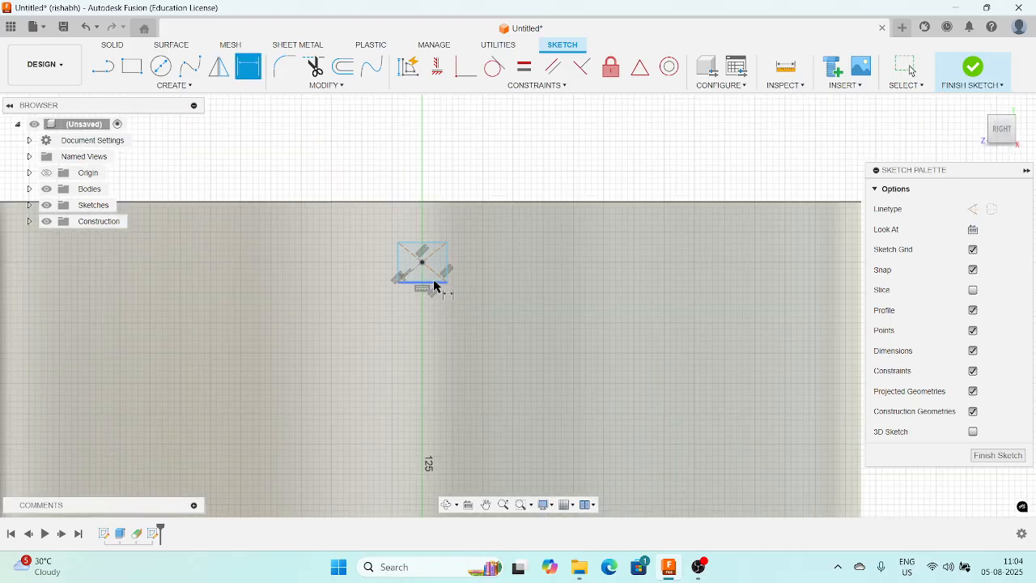
pyautogui.click(433, 283)
pyautogui.click(459, 312)
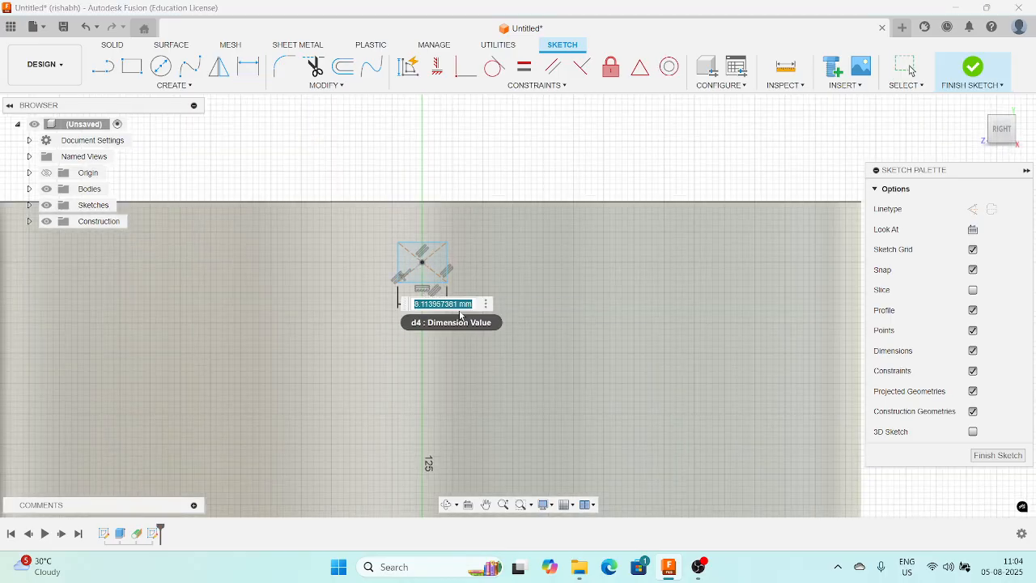
pyautogui.write('10')
pyautogui.press('Return')
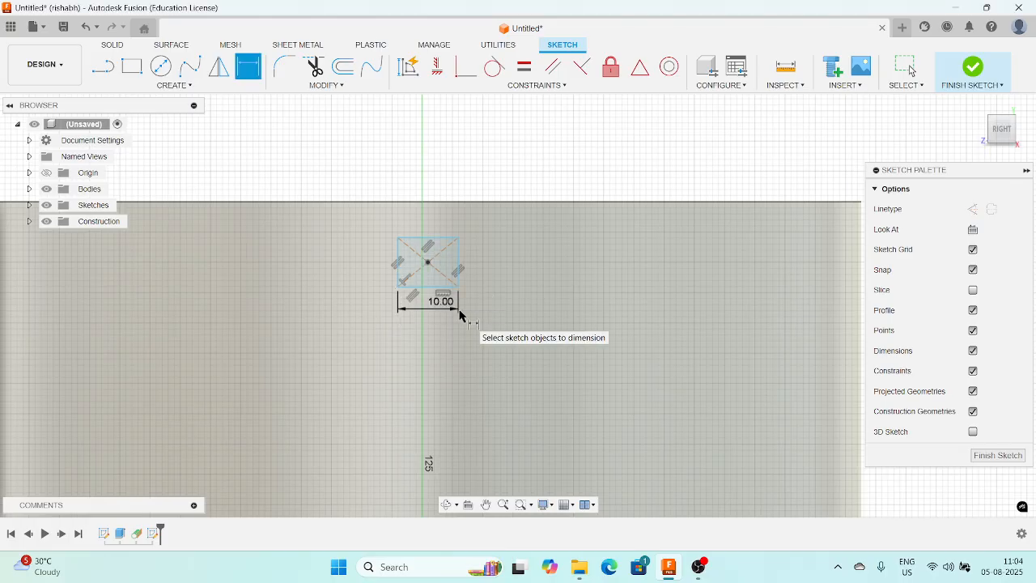
pyautogui.scroll(1, 432, 271)
pyautogui.click(469, 257)
pyautogui.click(484, 258)
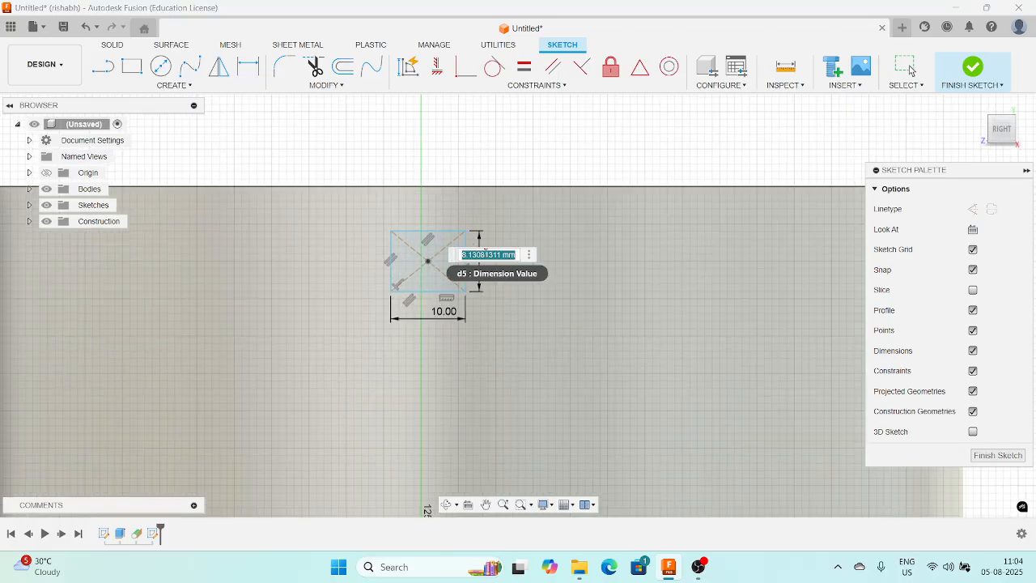
pyautogui.write('10')
pyautogui.press('Return')
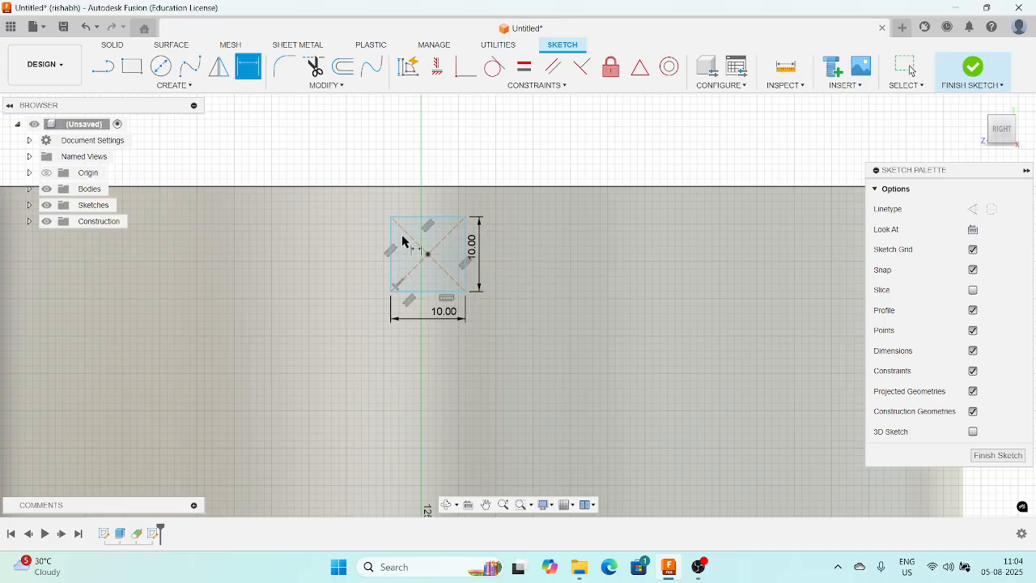
# - Dimension the square's center point 10 mm below the cylinder's top edge
pyautogui.click(429, 258)
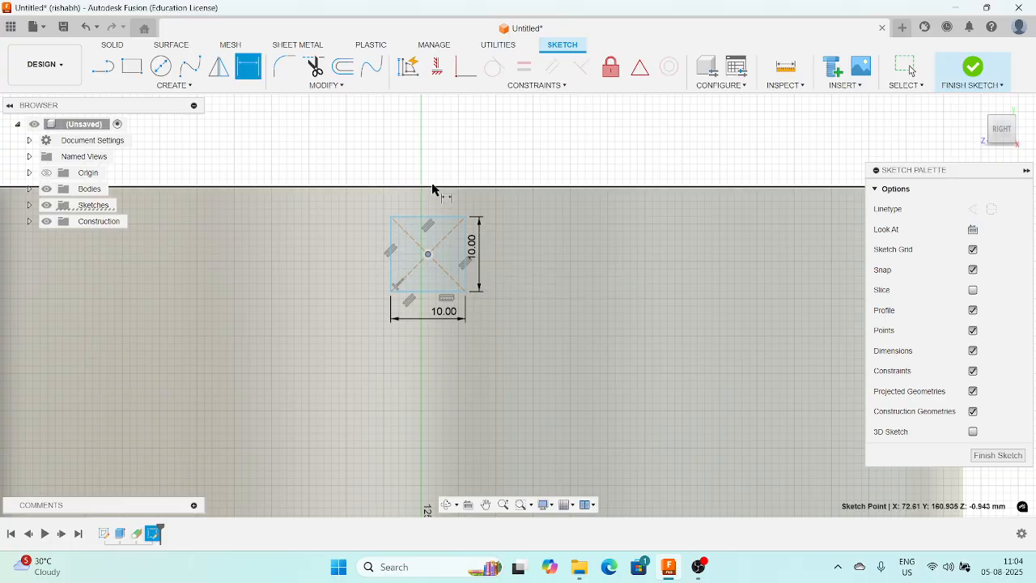
pyautogui.click(432, 188)
pyautogui.click(543, 236)
pyautogui.write('10')
pyautogui.press('Return')
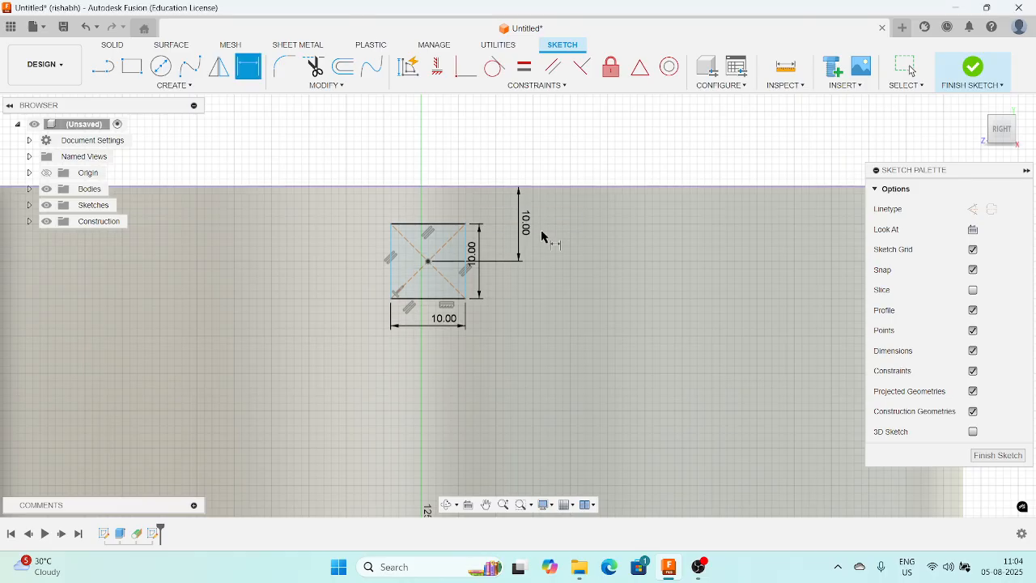
pyautogui.press('Escape')
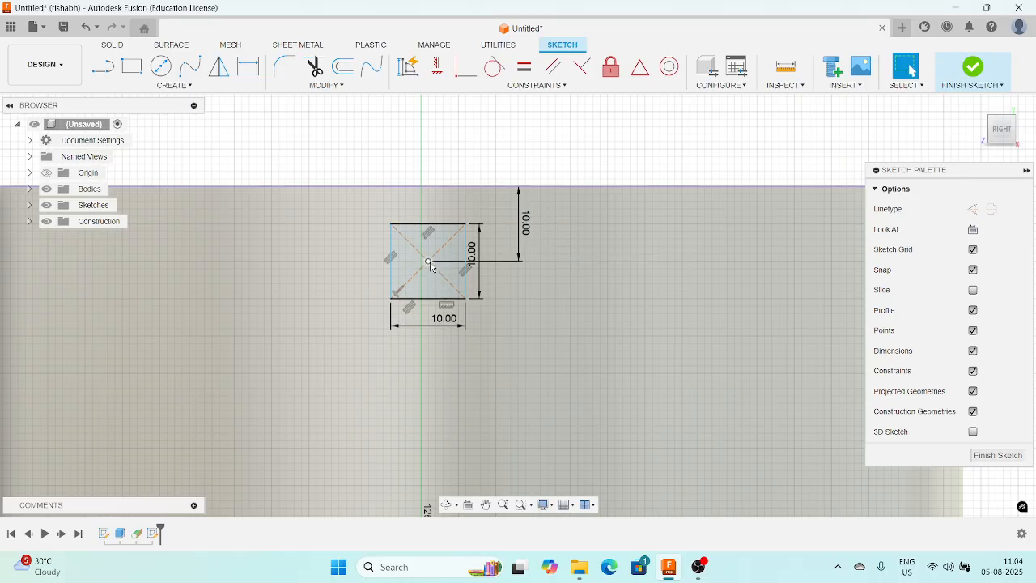
# - Move the square's center point sideways onto the vertical axis and finish the sketch
pyautogui.moveTo(428, 261); pyautogui.dragTo(421, 261)
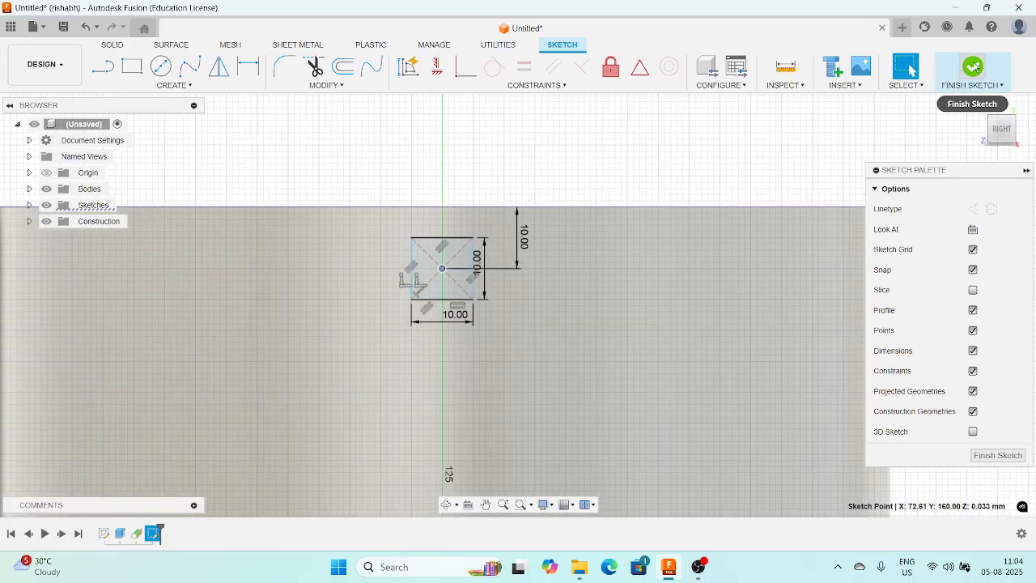
pyautogui.click(972, 68)
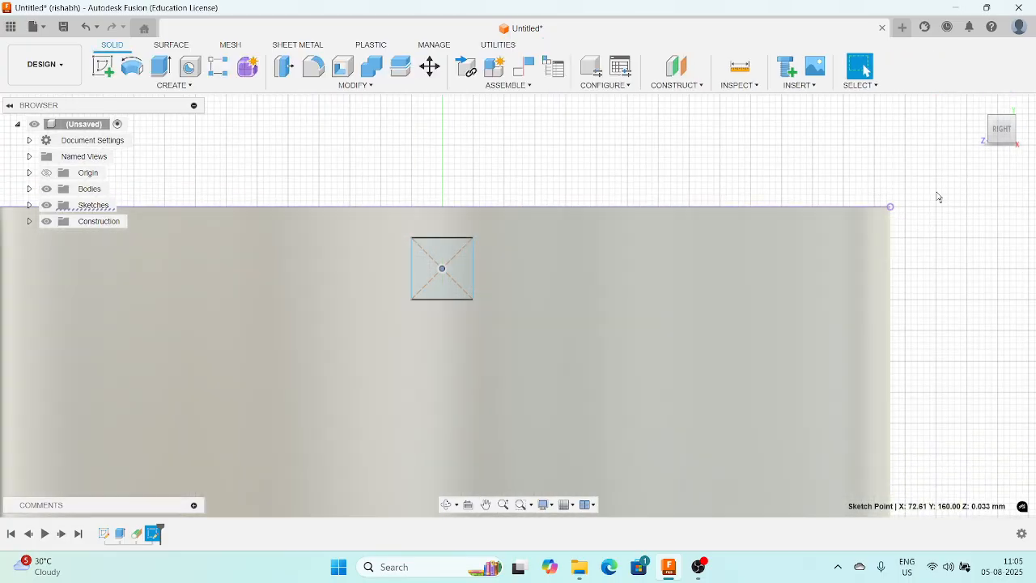
pyautogui.scroll(-3, 938, 197)
pyautogui.click(993, 123)
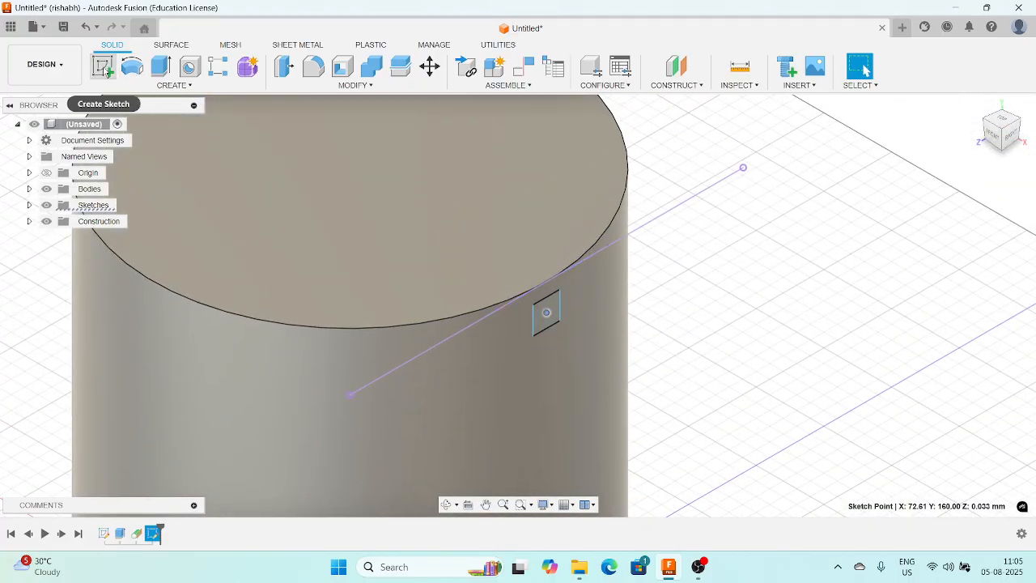
pyautogui.click(103, 70)
pyautogui.moveTo(662, 324); pyautogui.dragTo(637, 430, button='middle')
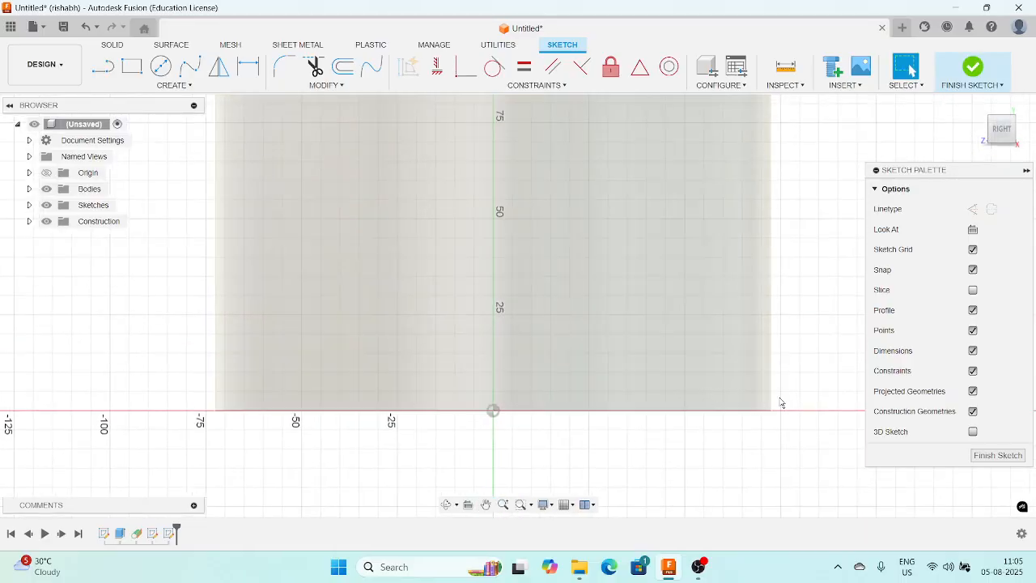
pyautogui.click(972, 69)
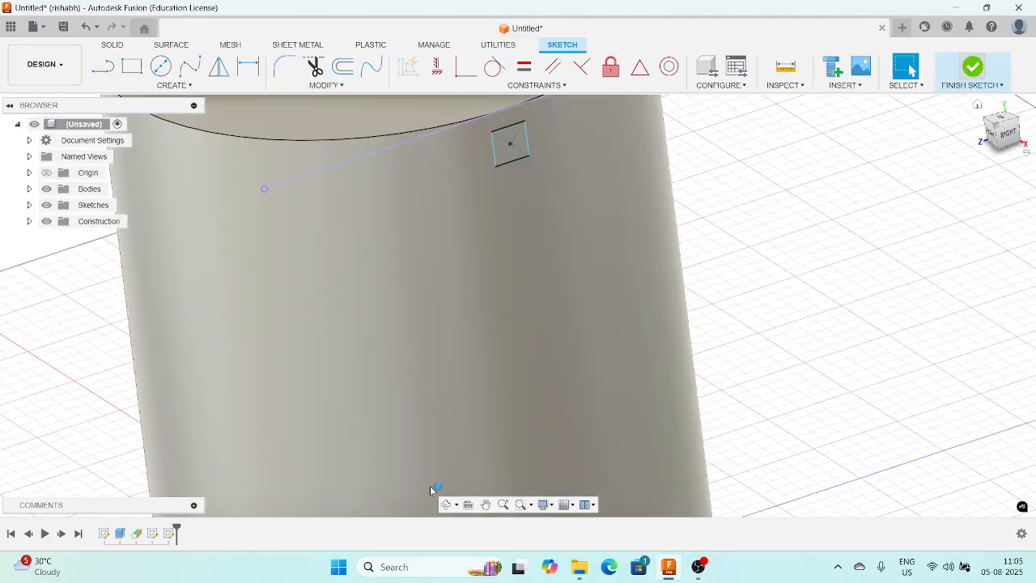
pyautogui.rightClick(168, 535)
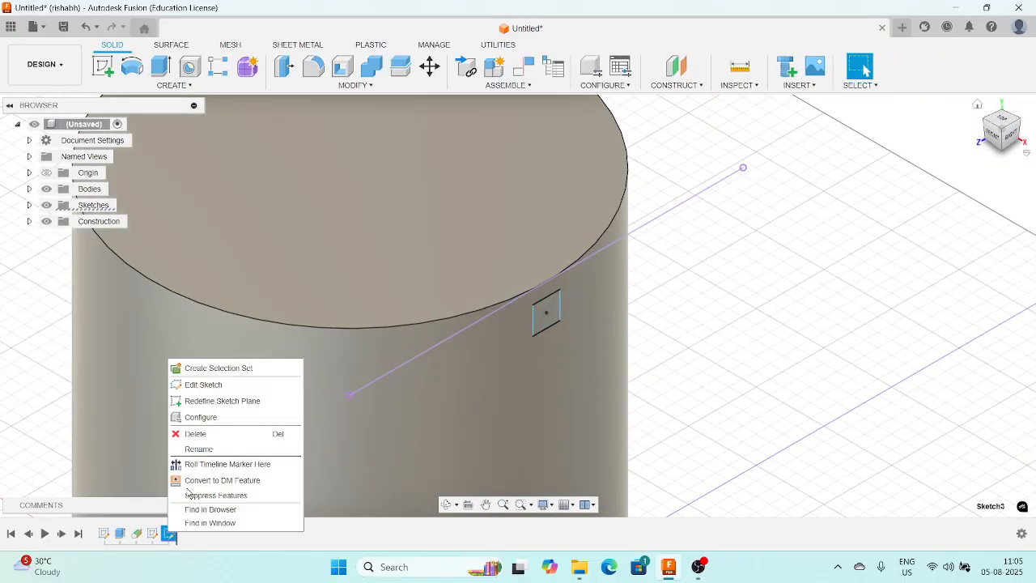
pyautogui.click(190, 429)
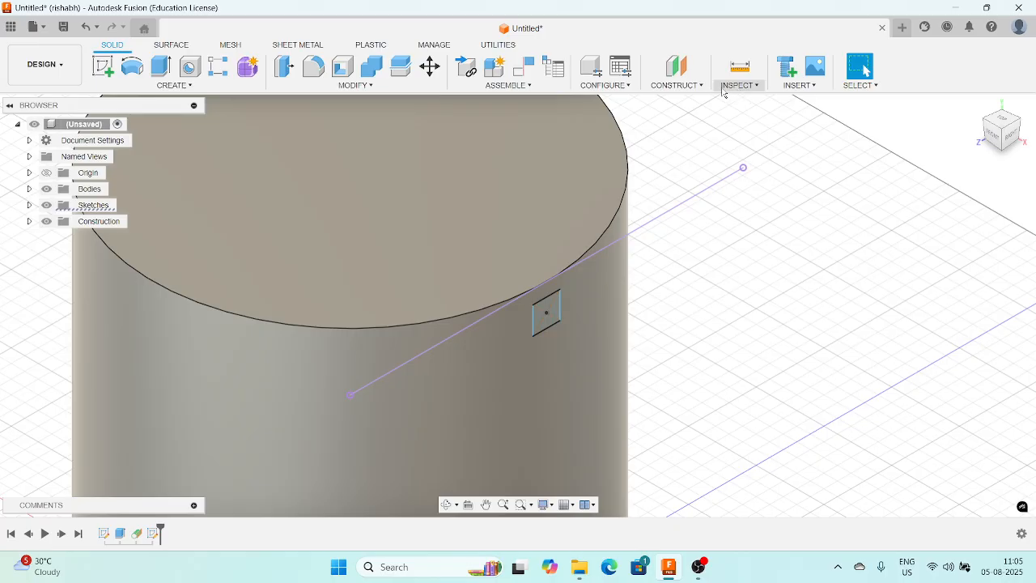
# - Create a construction plane offset -2 mm from the square profile, into the cylinder
pyautogui.click(676, 85)
pyautogui.click(688, 99)
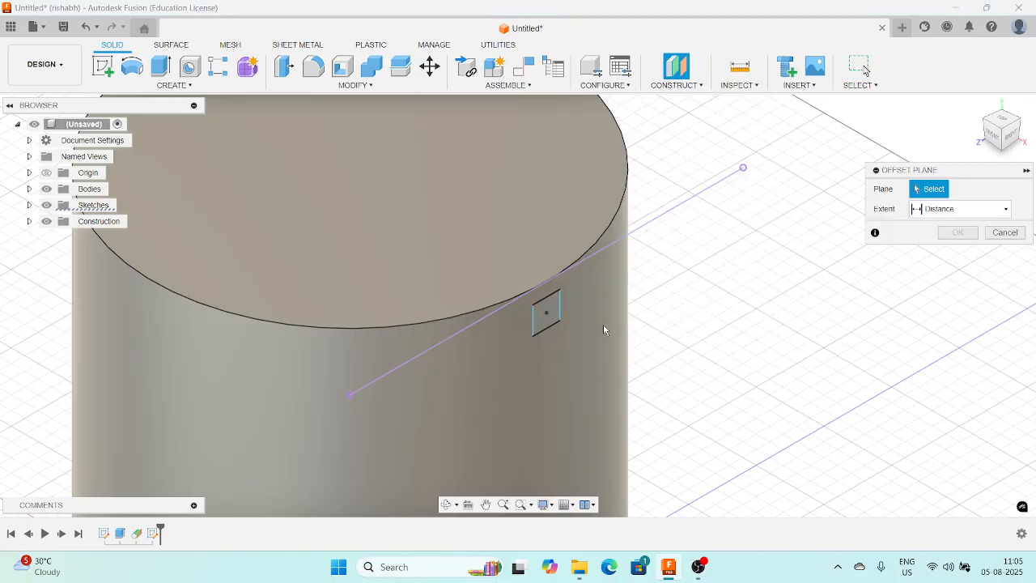
pyautogui.click(546, 312)
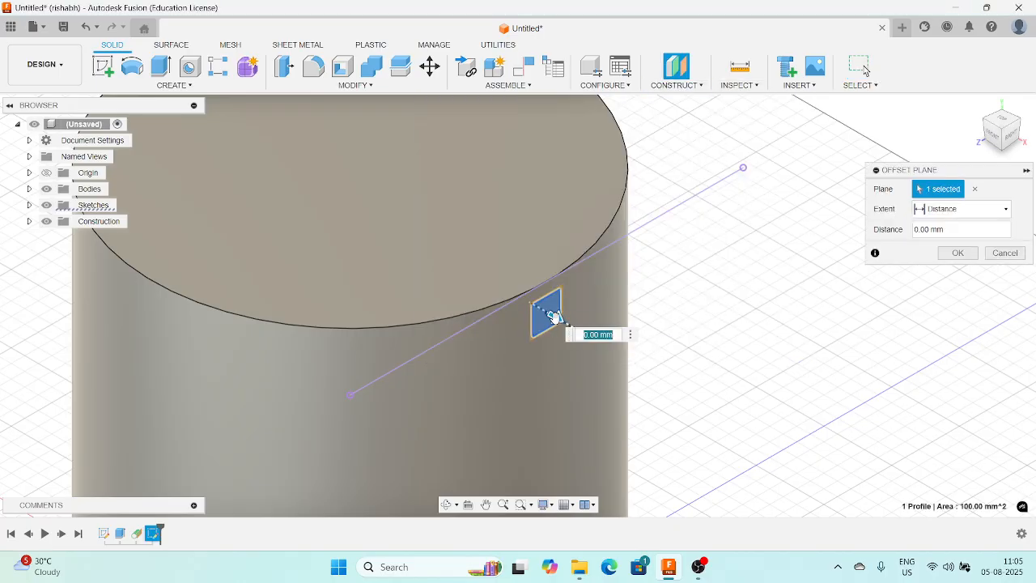
pyautogui.moveTo(553, 315); pyautogui.dragTo(522, 298)
pyautogui.click(912, 233)
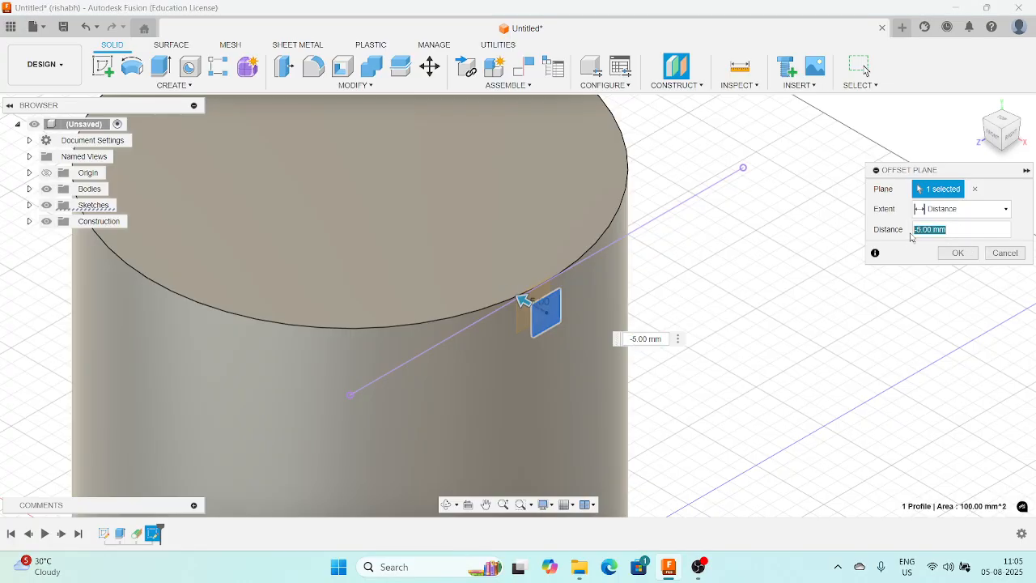
pyautogui.write('-2')
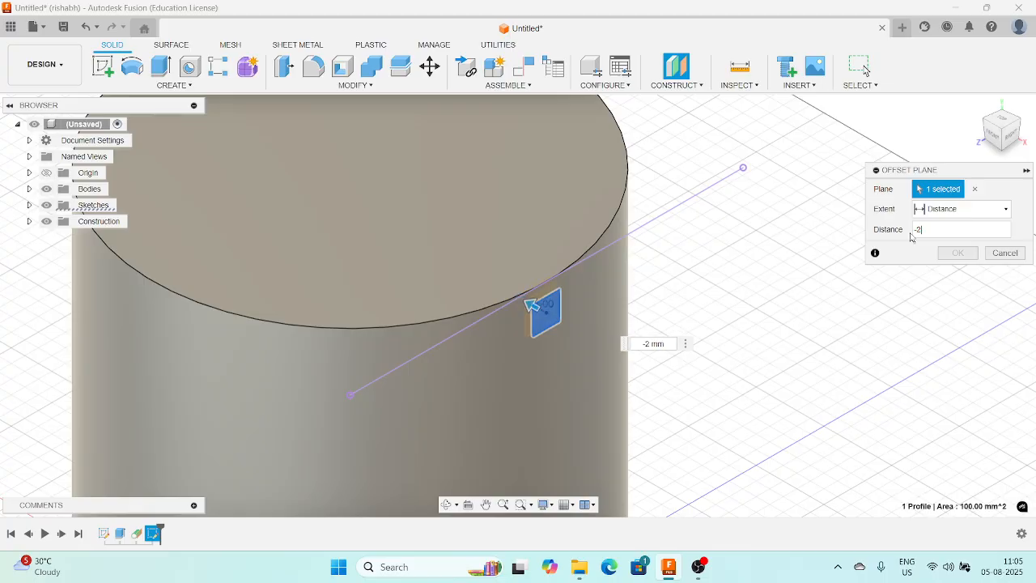
pyautogui.click(958, 253)
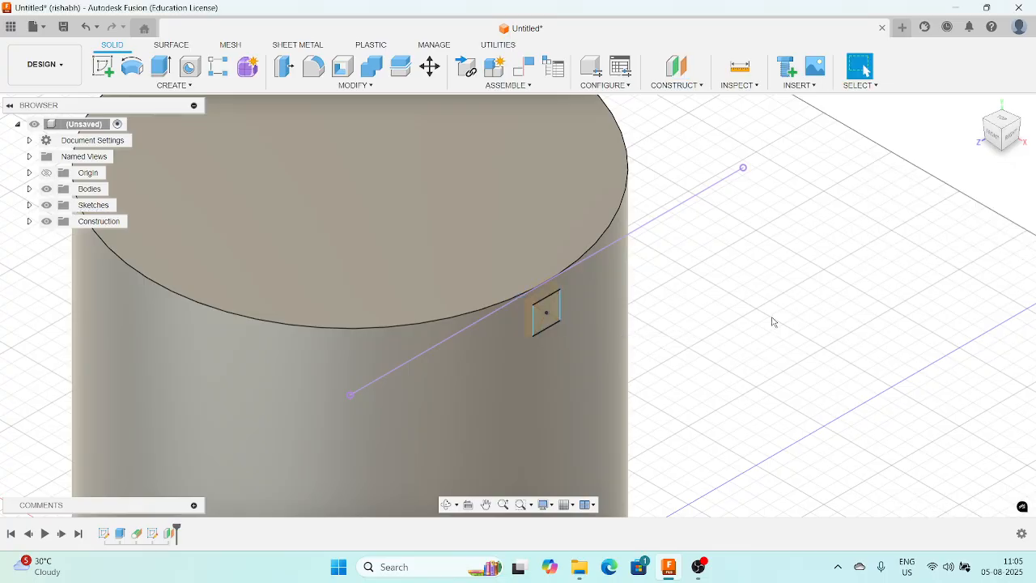
# - Start a sketch on the new offset plane and slice the view at the sketch plane
pyautogui.scroll(-2, 682, 356)
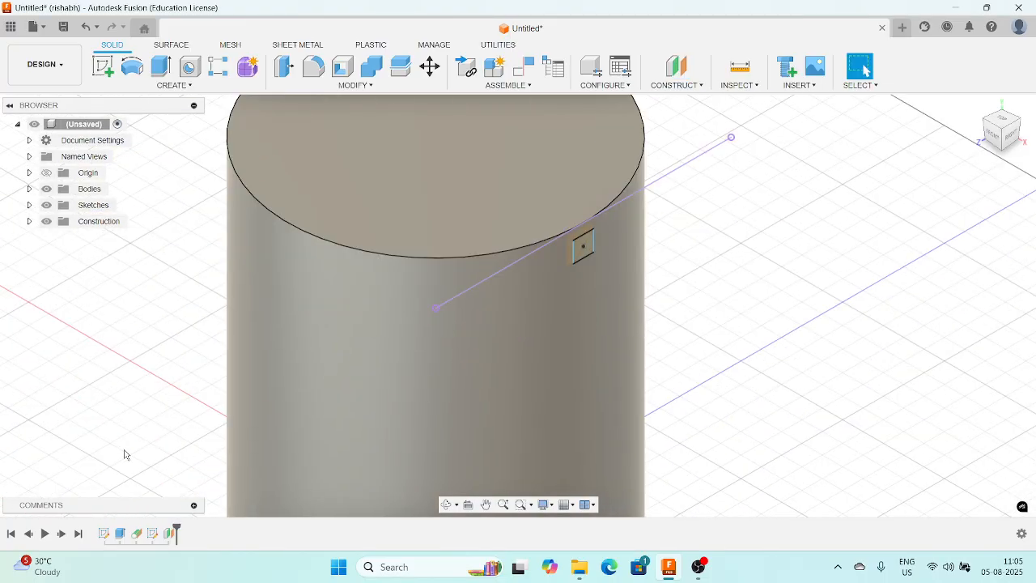
pyautogui.click(171, 534)
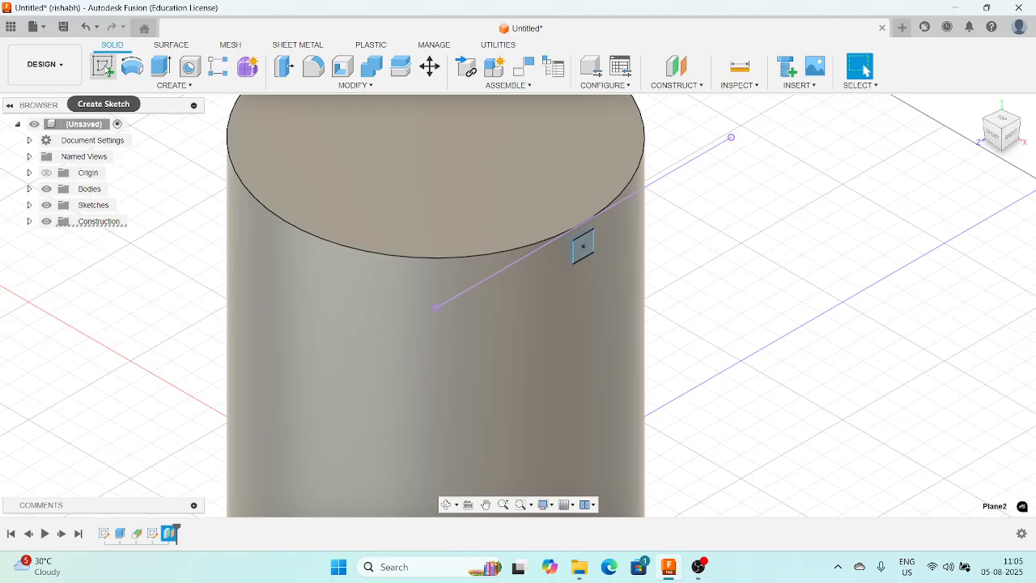
pyautogui.click(103, 68)
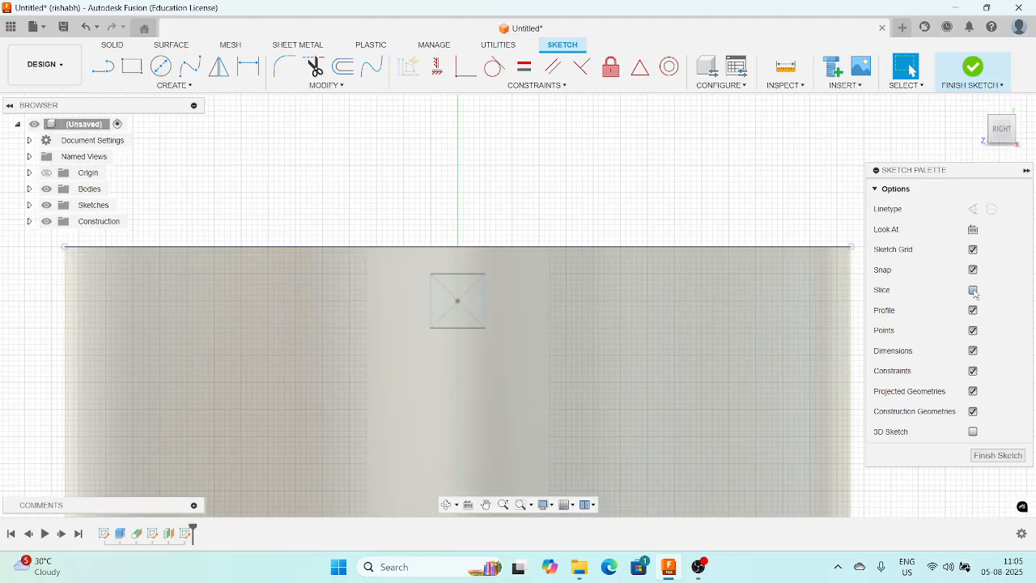
pyautogui.click(974, 291)
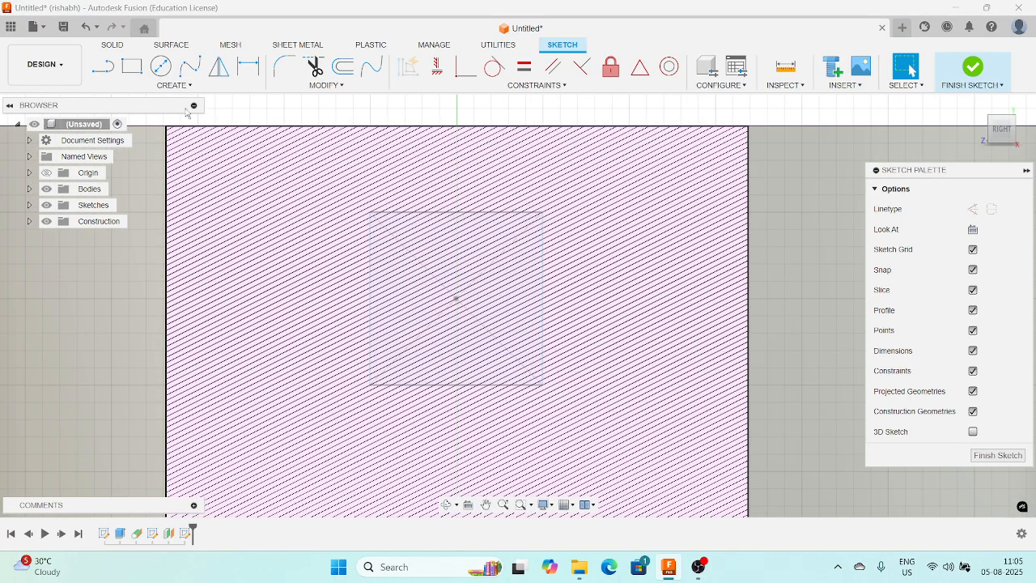
# - Sketch a 0.2 mm diameter circle at the square's center point and finish the sketch
pyautogui.click(161, 66)
pyautogui.scroll(2, 429, 301)
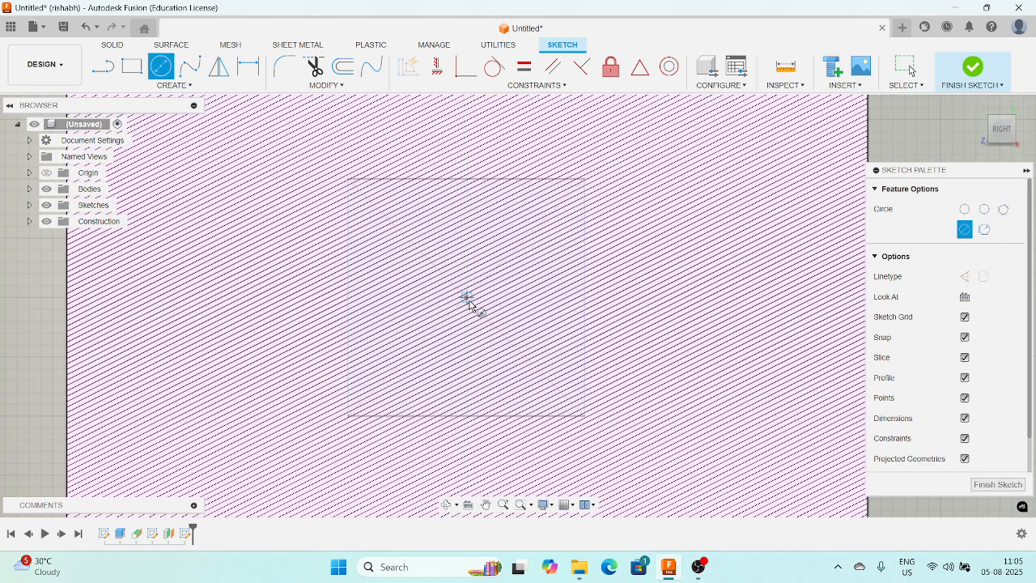
pyautogui.click(468, 298)
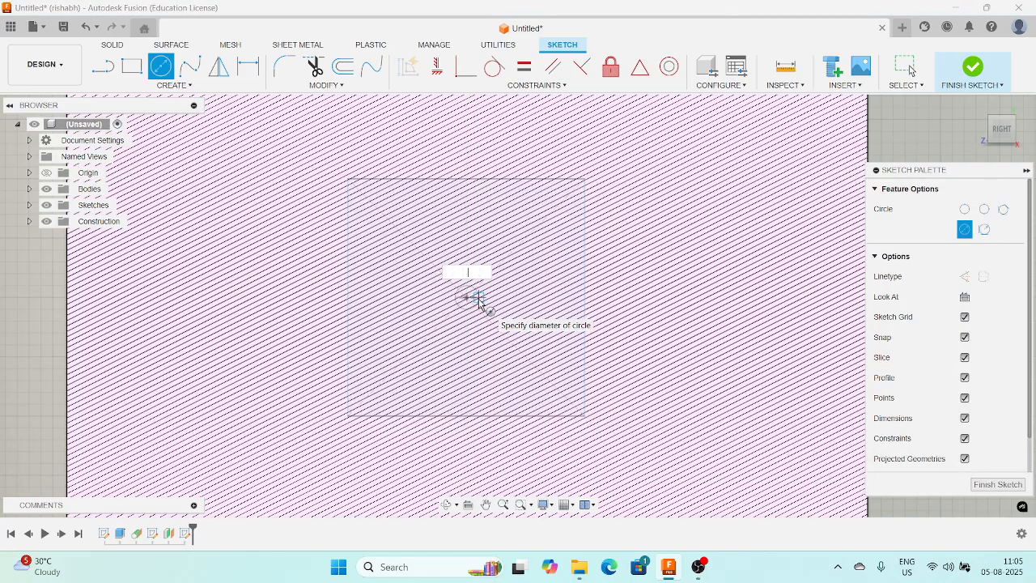
pyautogui.write('2')
pyautogui.press('Return')
pyautogui.press('Escape')
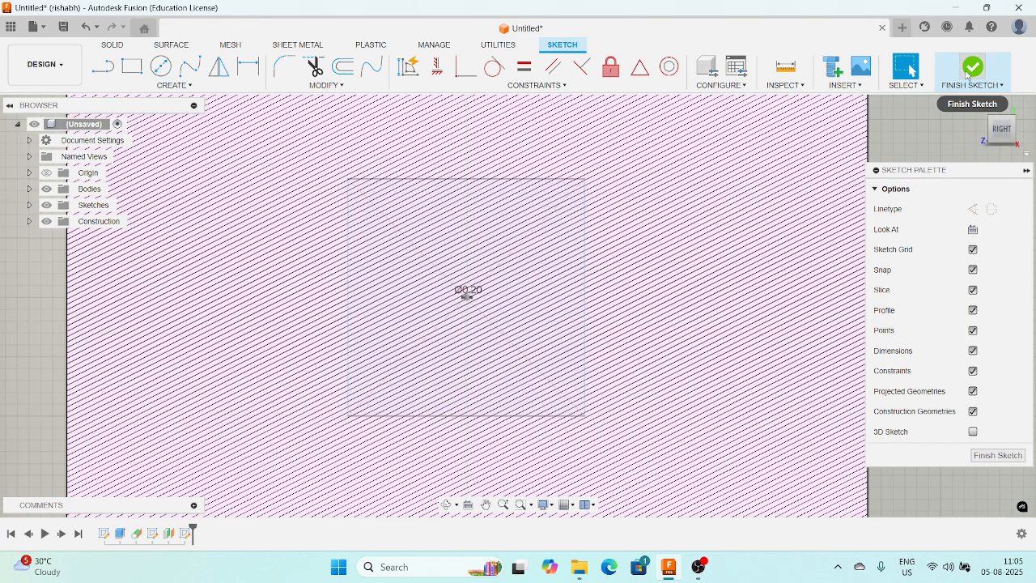
pyautogui.click(971, 69)
# - Loft from the square profile to the circle's center point on the offset plane as a Cut, making a pyramid-shaped recess
pyautogui.scroll(-2, 632, 325)
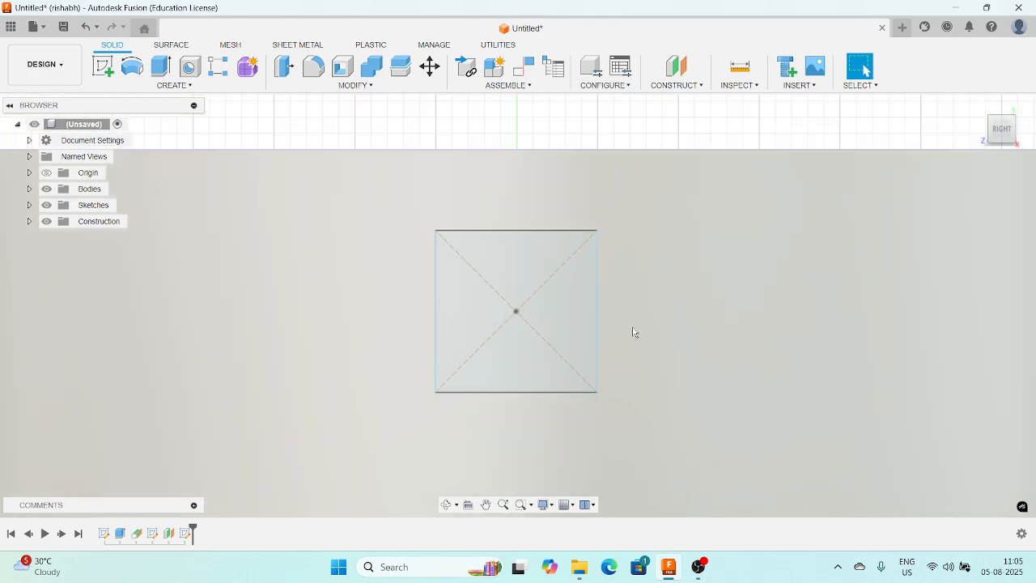
pyautogui.click(994, 124)
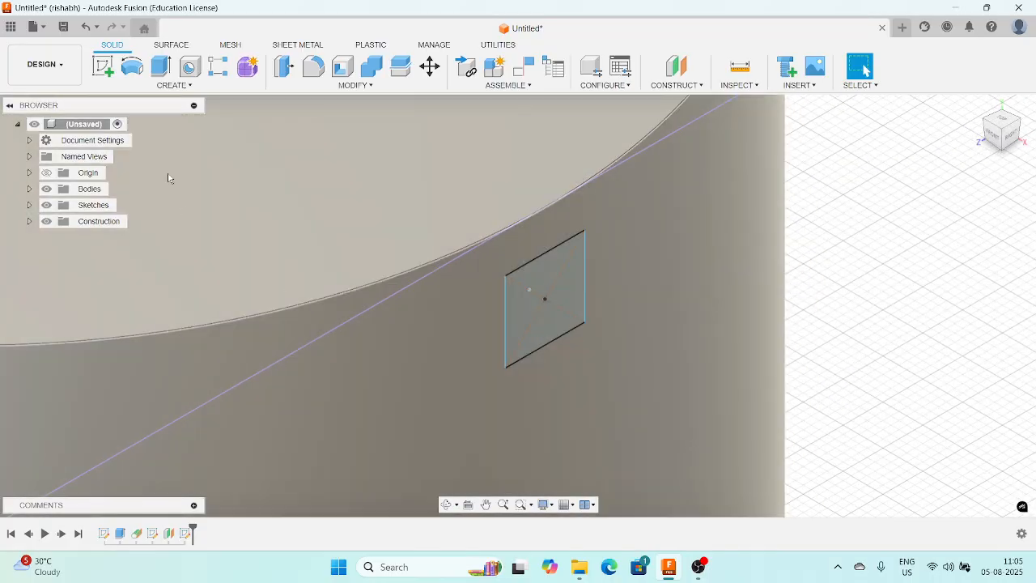
pyautogui.click(176, 85)
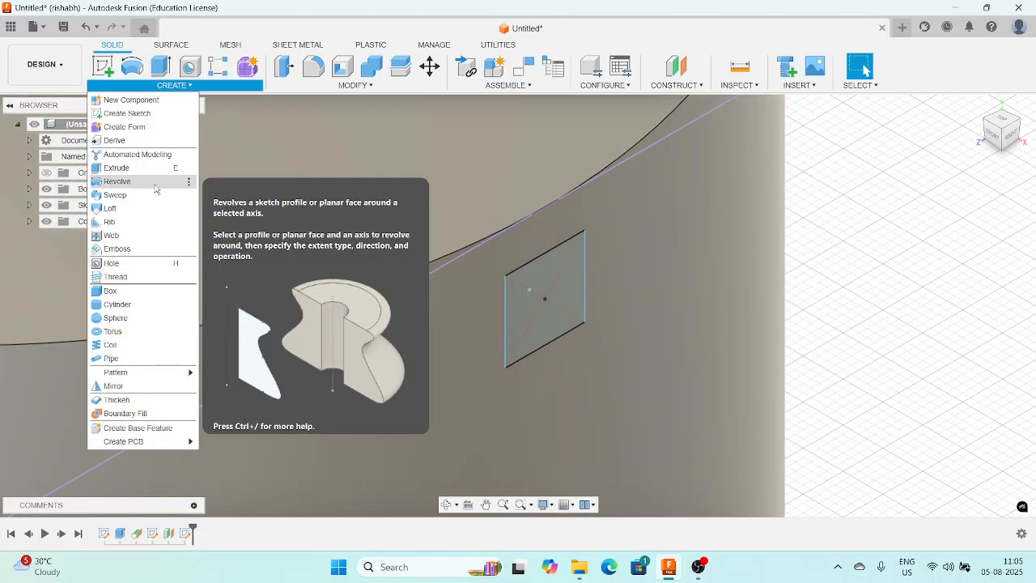
pyautogui.click(144, 208)
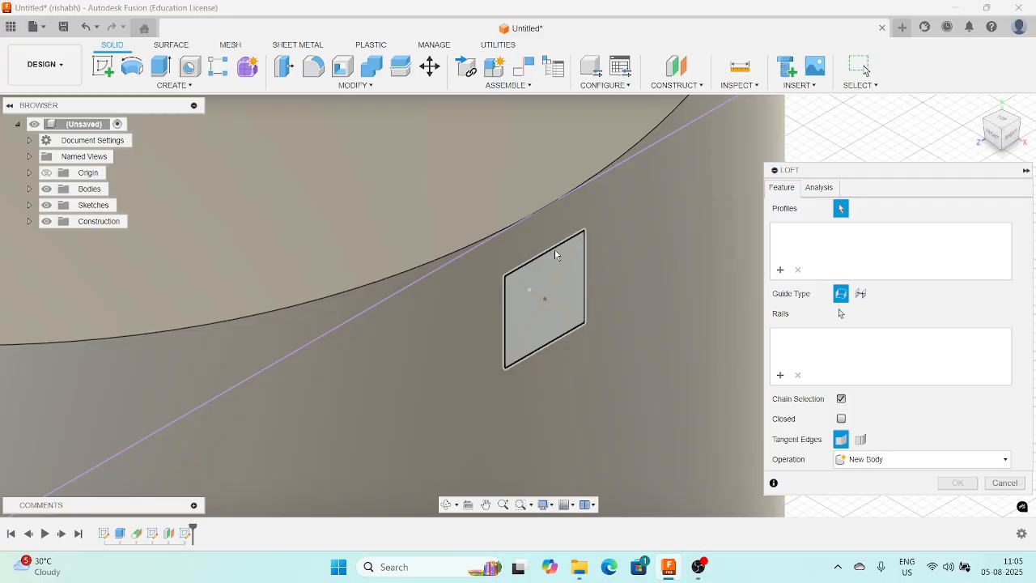
pyautogui.click(550, 273)
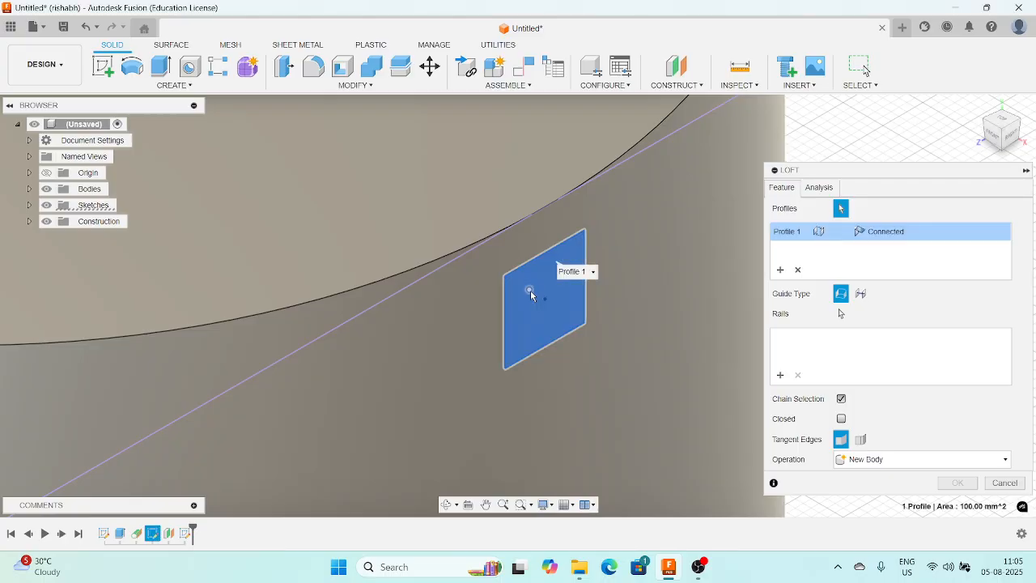
pyautogui.click(529, 289)
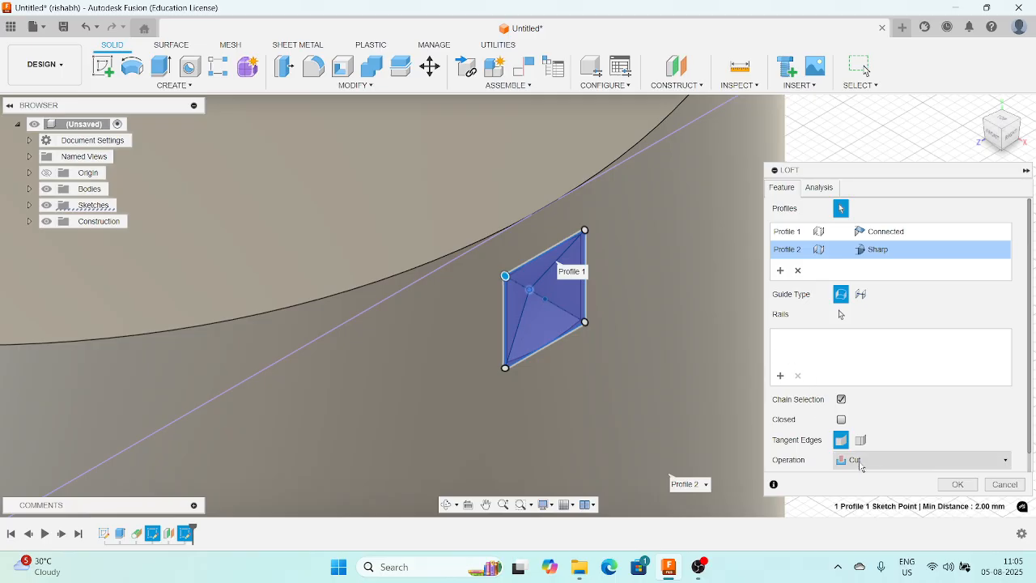
pyautogui.scroll(-1, 920, 432)
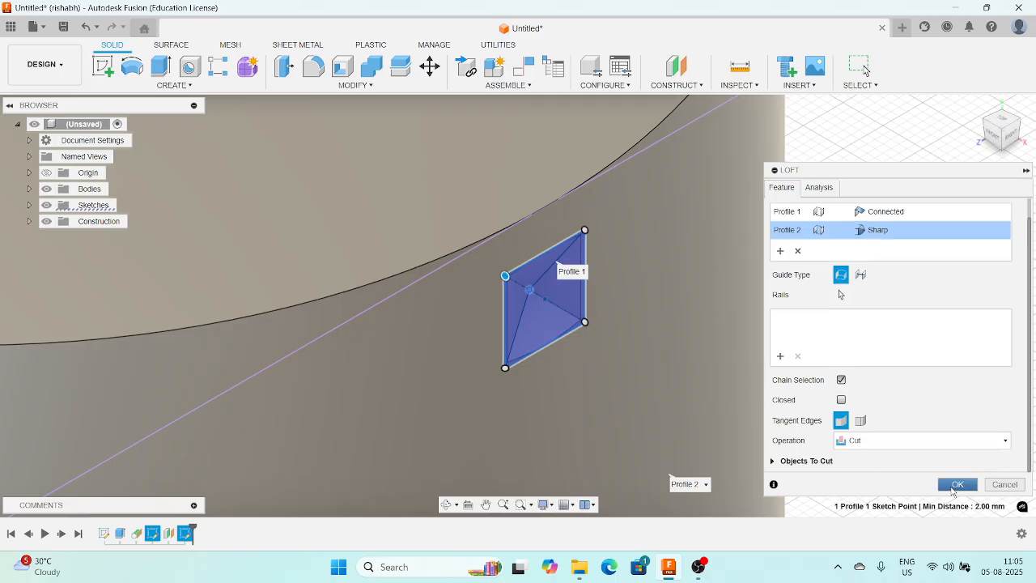
pyautogui.click(956, 484)
# - Start a rectangular pattern of the pyramid loft cut feature, using the cylinder's vertical axis as its direction
pyautogui.scroll(-5, 686, 367)
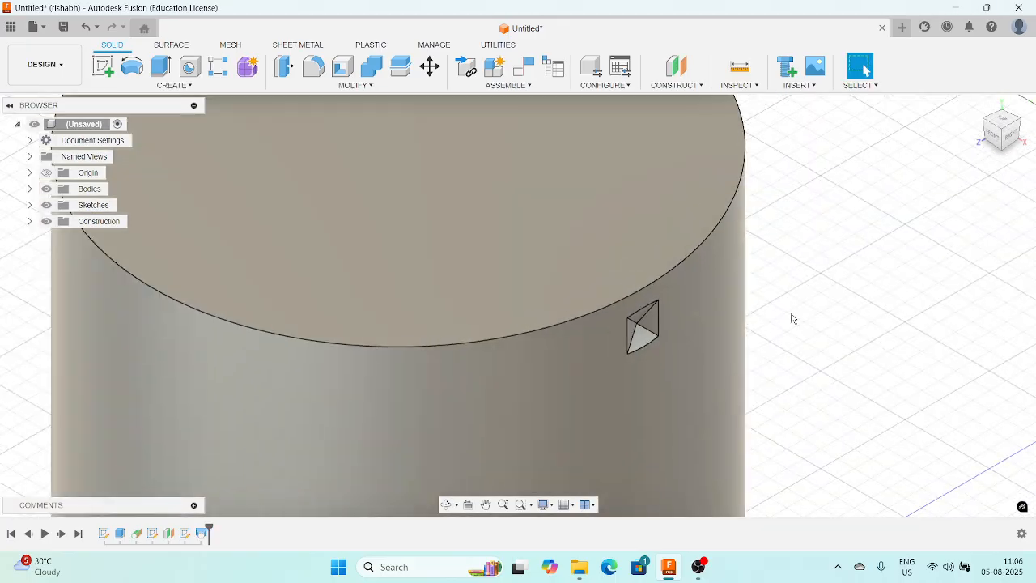
pyautogui.scroll(4, 704, 235)
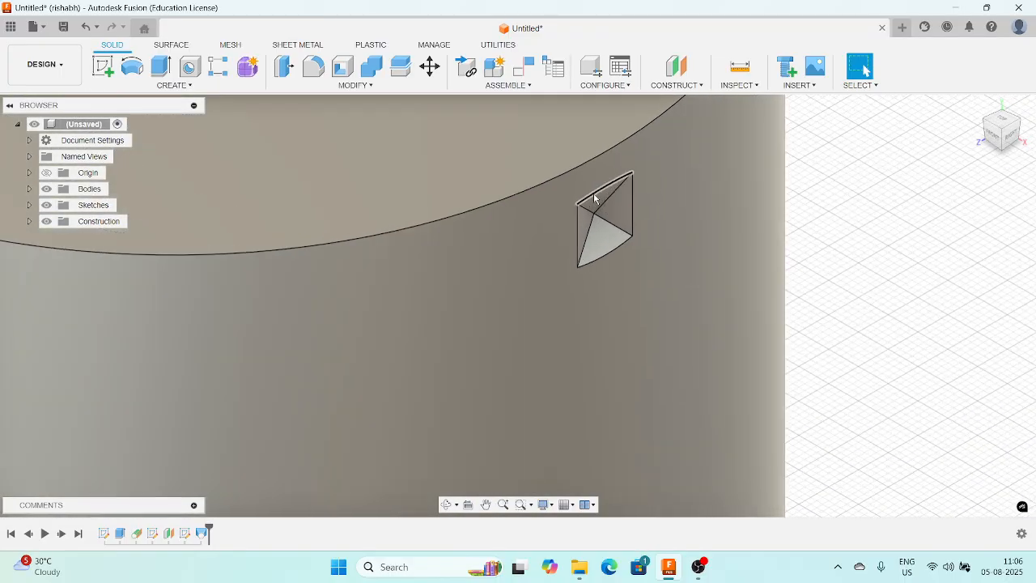
pyautogui.scroll(-3, 633, 238)
pyautogui.scroll(1, 651, 246)
pyautogui.scroll(-3, 653, 252)
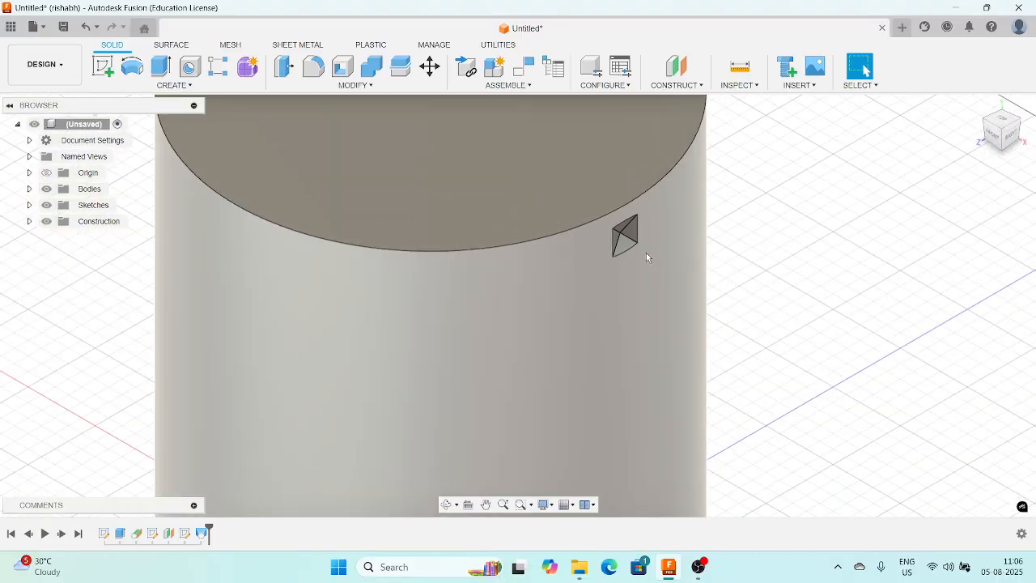
pyautogui.moveTo(717, 266); pyautogui.dragTo(683, 220, button='middle')
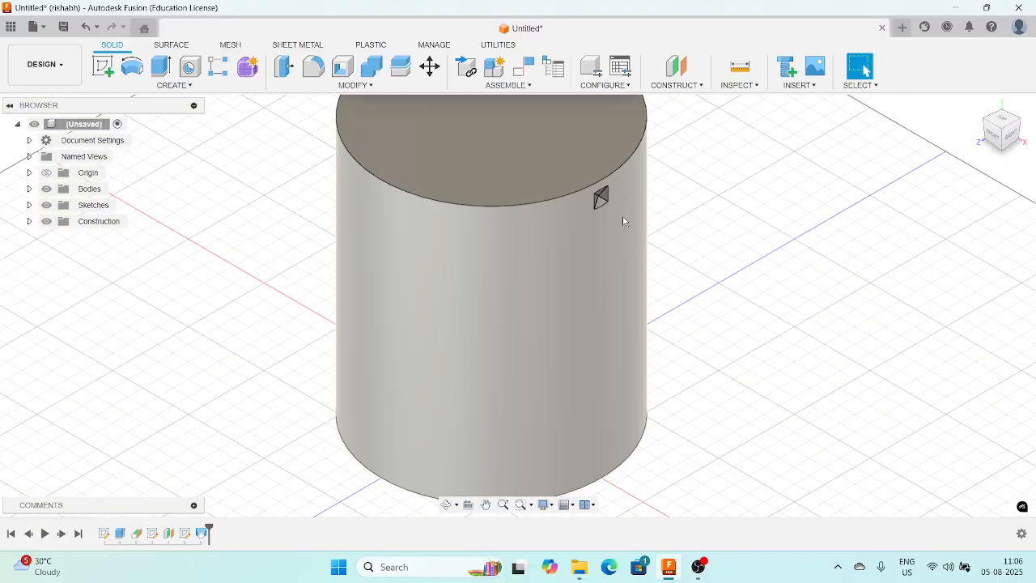
pyautogui.click(189, 88)
pyautogui.click(218, 70)
pyautogui.moveTo(730, 298); pyautogui.dragTo(712, 338, button='middle')
pyautogui.scroll(2, 580, 243)
pyautogui.click(586, 236)
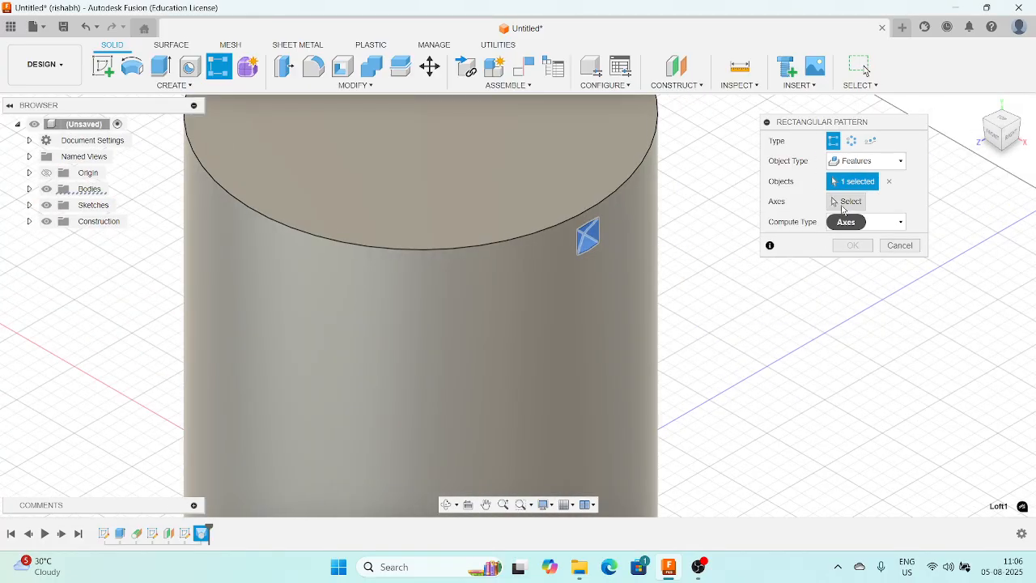
pyautogui.click(846, 202)
pyautogui.scroll(-4, 721, 310)
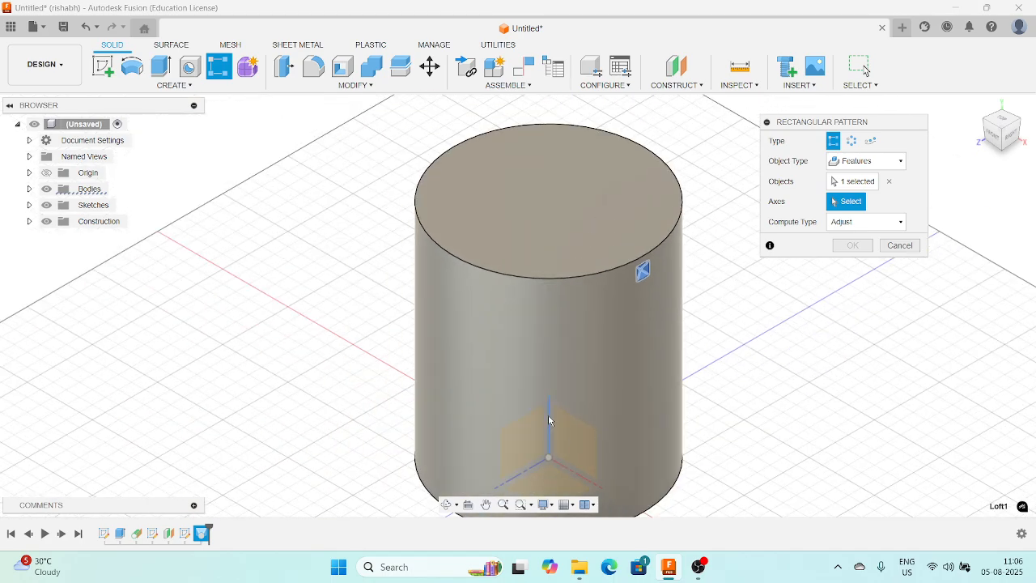
pyautogui.click(548, 420)
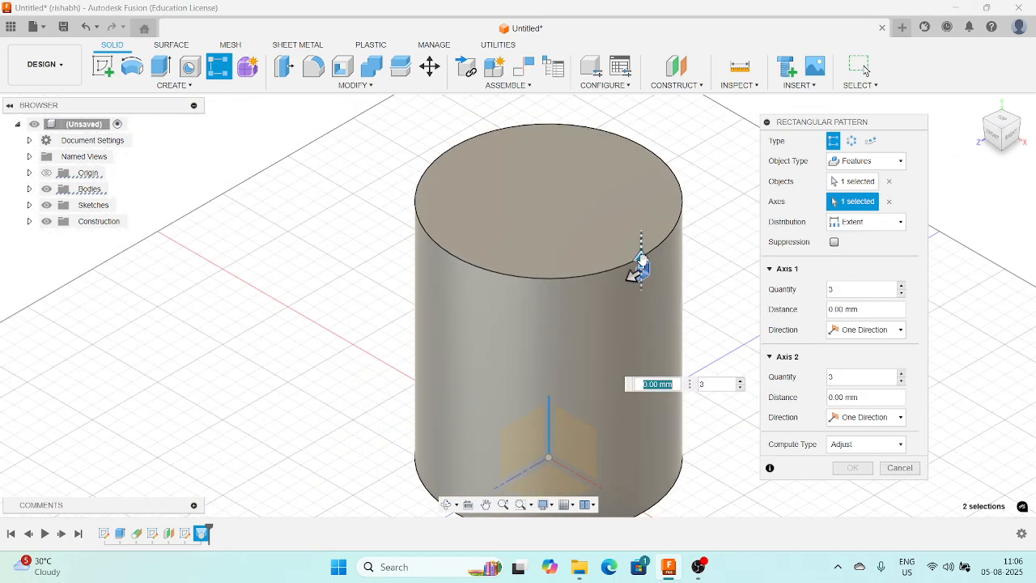
# - Extend the pattern down the cylinder's side to a total distance of -150 mm
pyautogui.moveTo(639, 268); pyautogui.dragTo(642, 470)
pyautogui.moveTo(707, 368); pyautogui.dragTo(653, 313, button='middle')
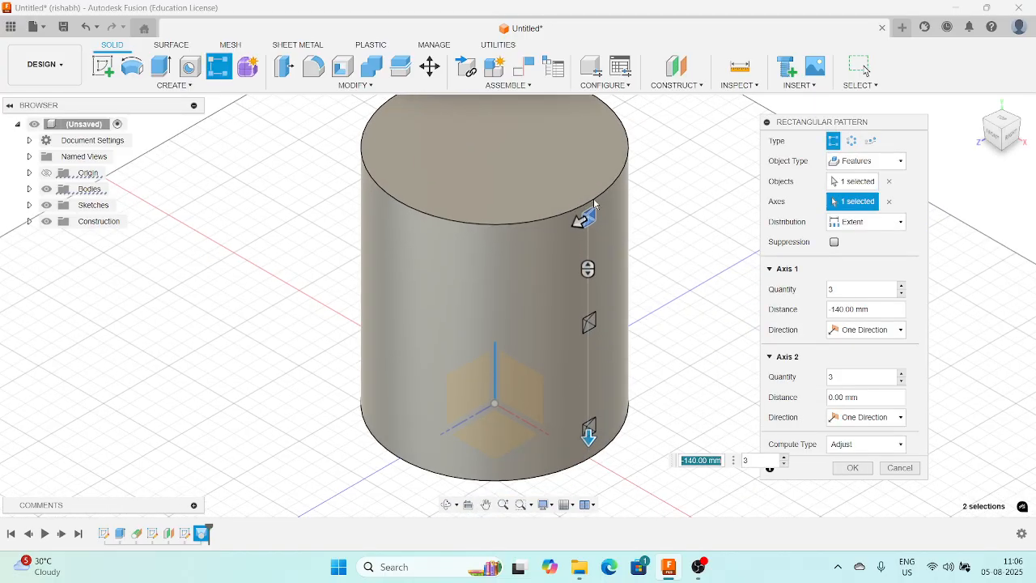
pyautogui.scroll(4, 594, 204)
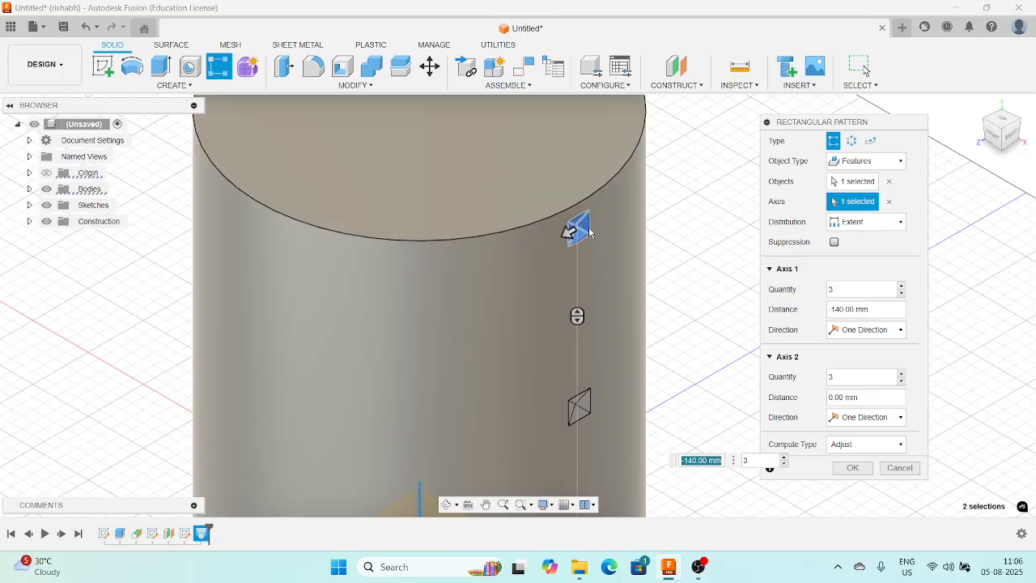
pyautogui.scroll(-4, 687, 254)
pyautogui.moveTo(682, 457); pyautogui.dragTo(651, 379, button='middle')
pyautogui.scroll(2, 585, 417)
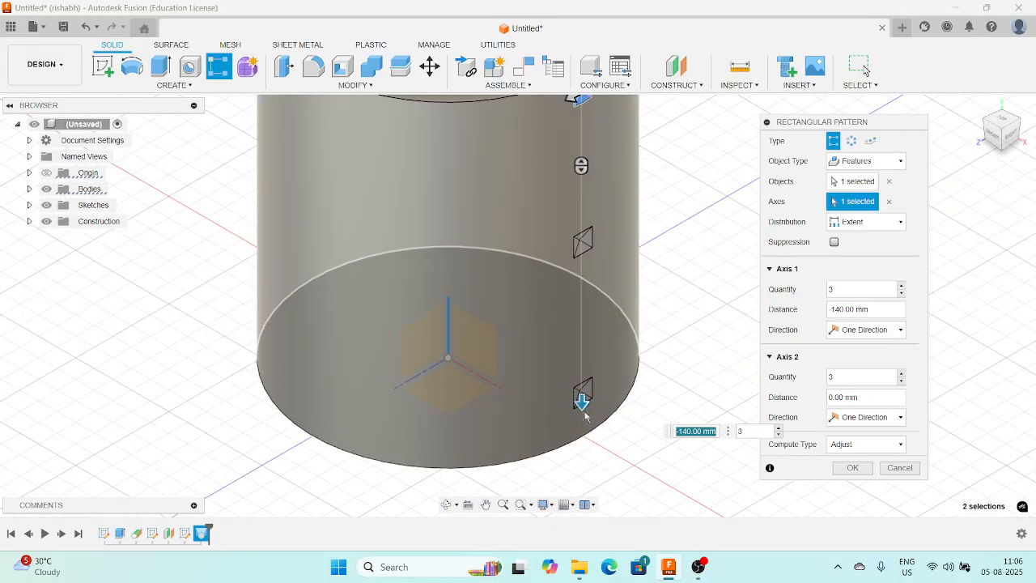
pyautogui.moveTo(581, 400); pyautogui.dragTo(582, 420)
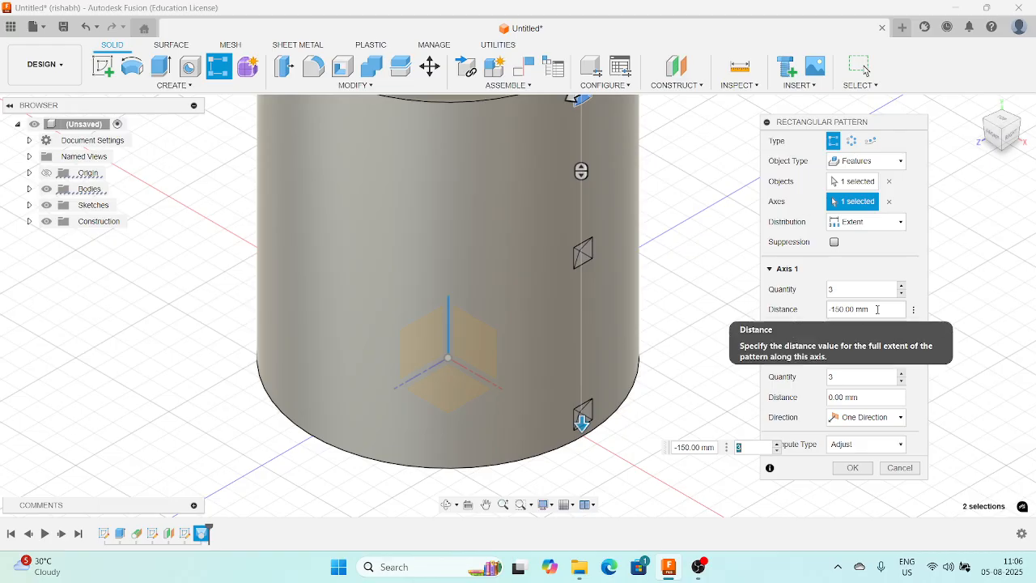
pyautogui.click(878, 309)
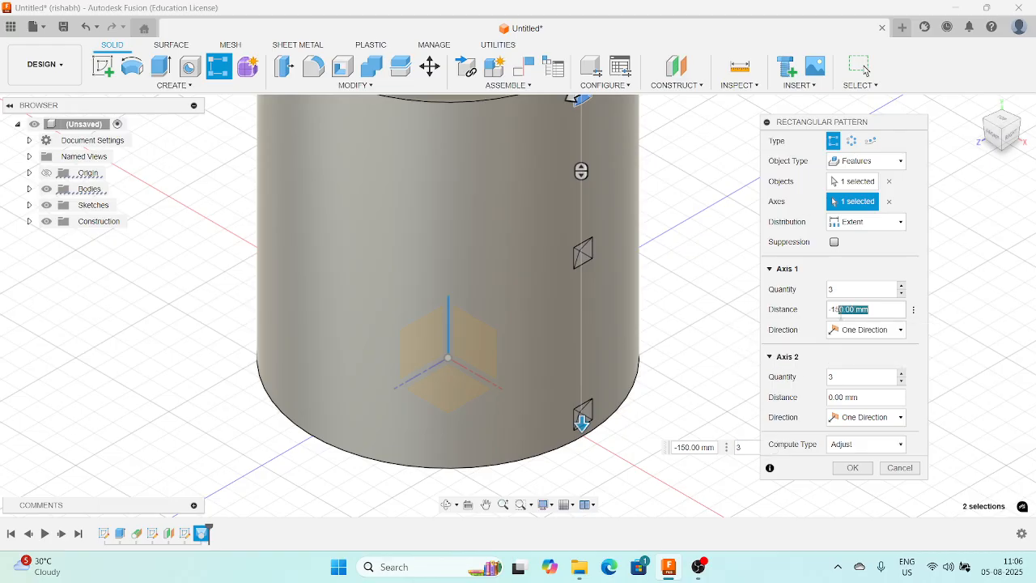
# - Set the pattern quantity to 13 along the vertical axis and 1 along the second axis, and create the pattern
pyautogui.click(839, 376)
pyautogui.moveTo(663, 309); pyautogui.dragTo(667, 370, button='middle')
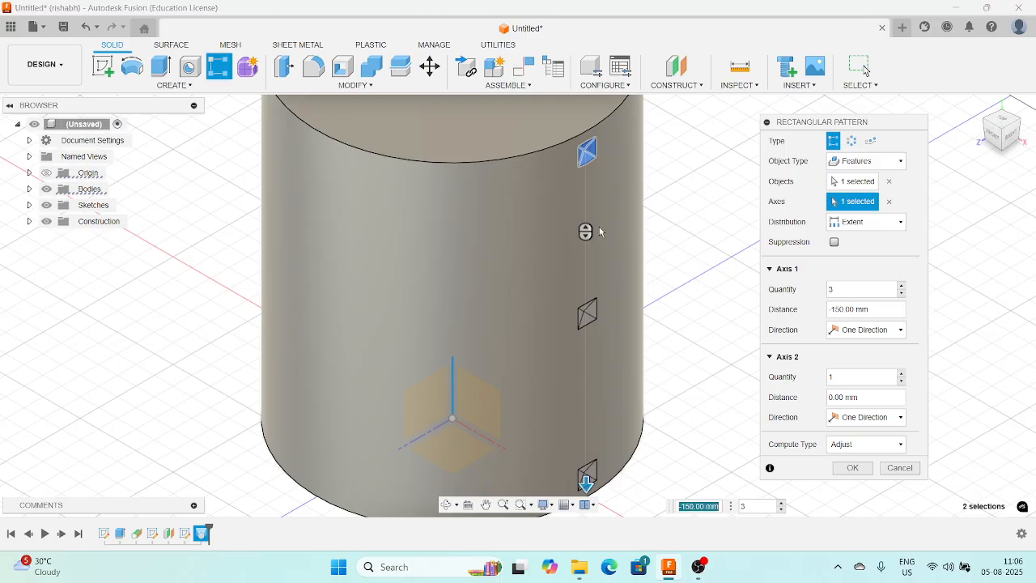
pyautogui.press('Tab')
pyautogui.click(876, 309)
pyautogui.click(834, 292)
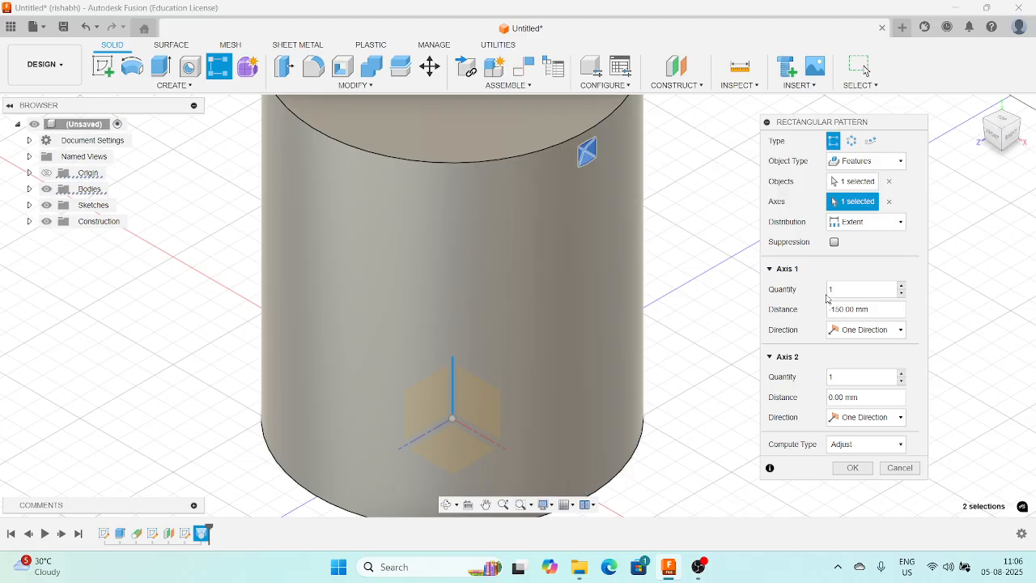
pyautogui.write('3')
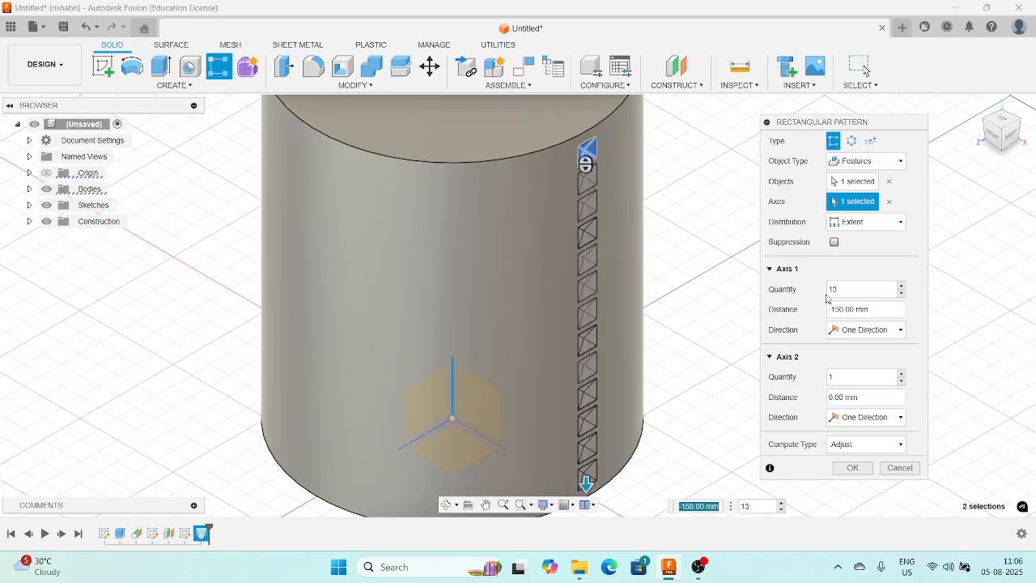
pyautogui.click(850, 472)
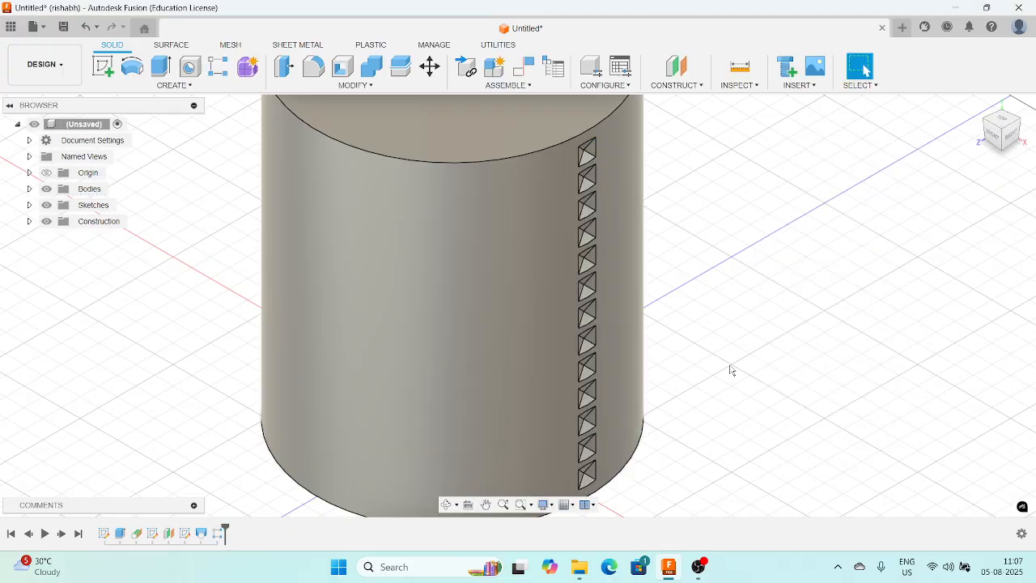
# - Start a circular pattern of features, selecting the vertical row of pyramid recesses together with the original loft cut
pyautogui.scroll(-2, 712, 327)
pyautogui.moveTo(713, 327); pyautogui.dragTo(696, 317, button='middle')
pyautogui.scroll(1, 645, 290)
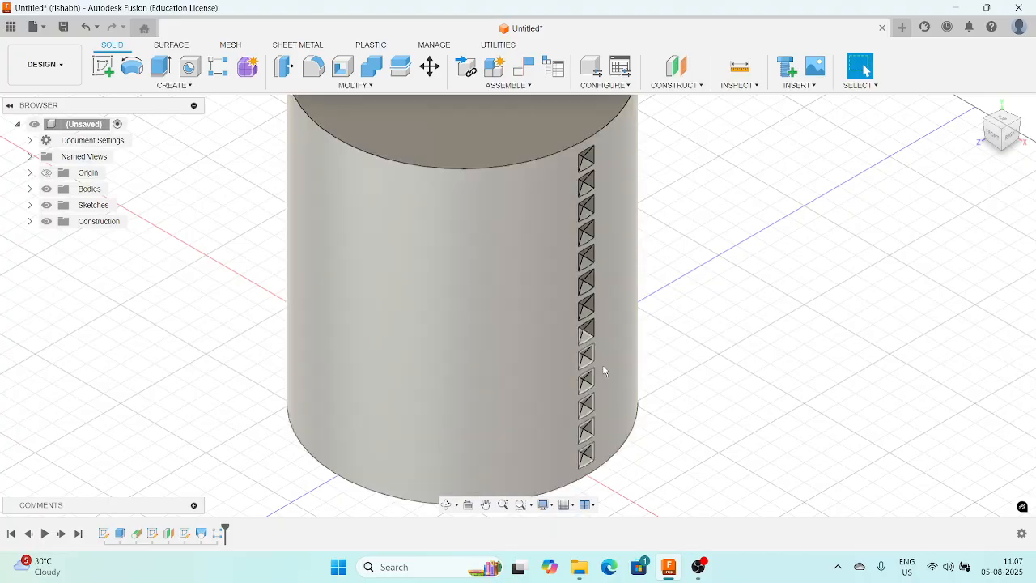
pyautogui.moveTo(735, 364); pyautogui.dragTo(751, 369, button='middle')
pyautogui.scroll(-1, 751, 370)
pyautogui.keyDown('shift'); pyautogui.moveTo(664, 274); pyautogui.dragTo(602, 224, button='middle'); pyautogui.keyUp('shift')
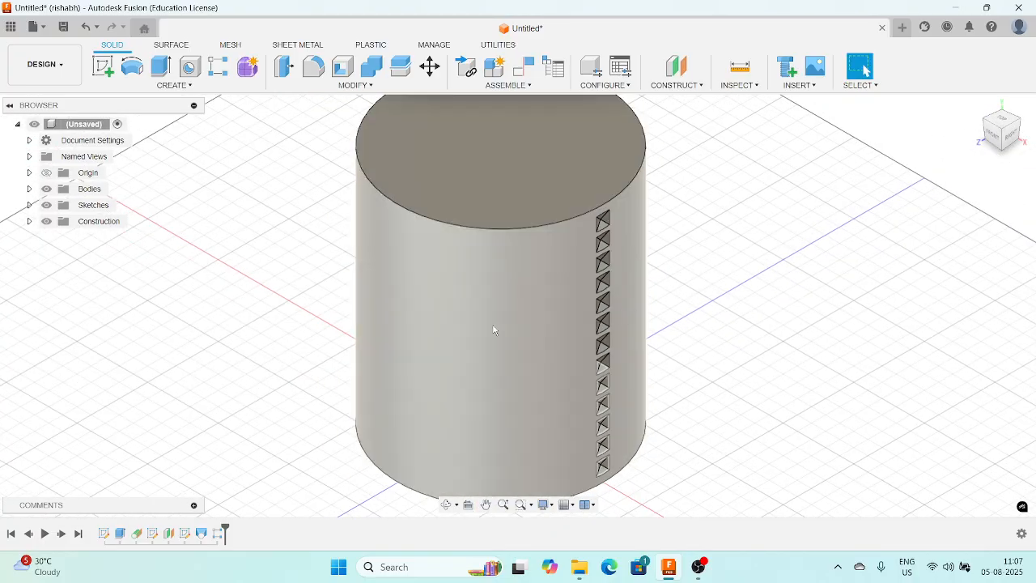
pyautogui.click(218, 66)
pyautogui.click(842, 142)
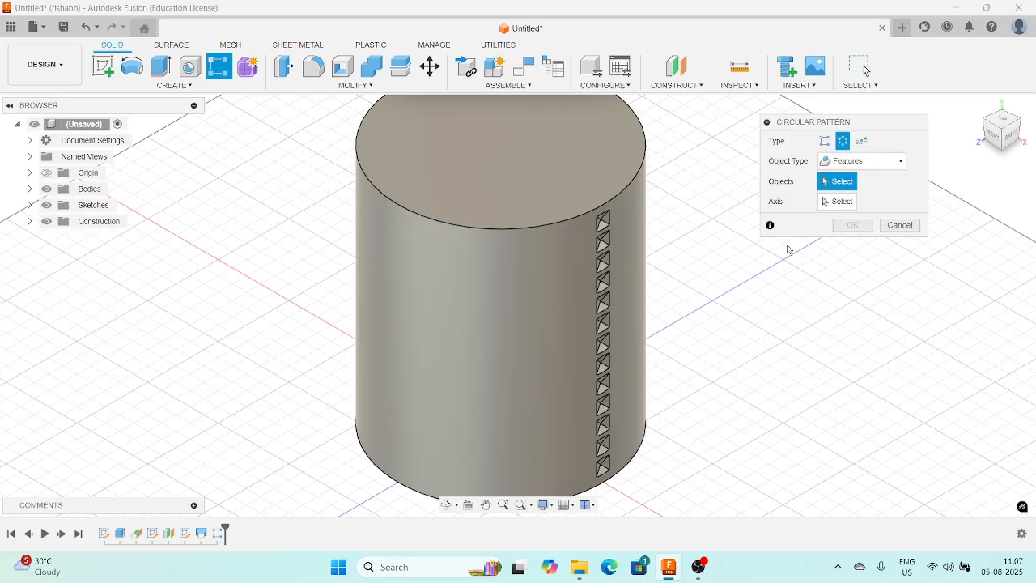
pyautogui.click(603, 243)
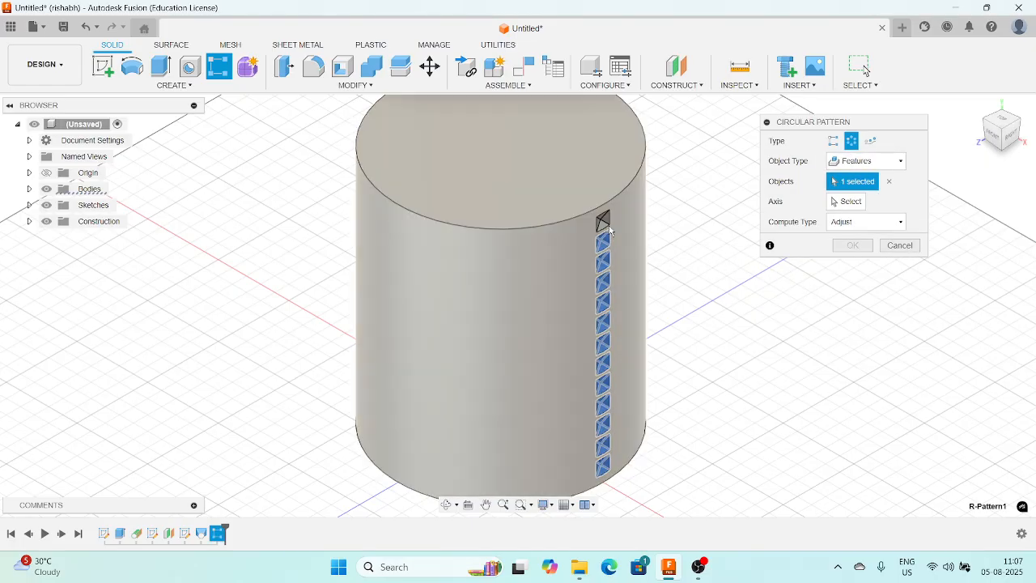
pyautogui.click(606, 225)
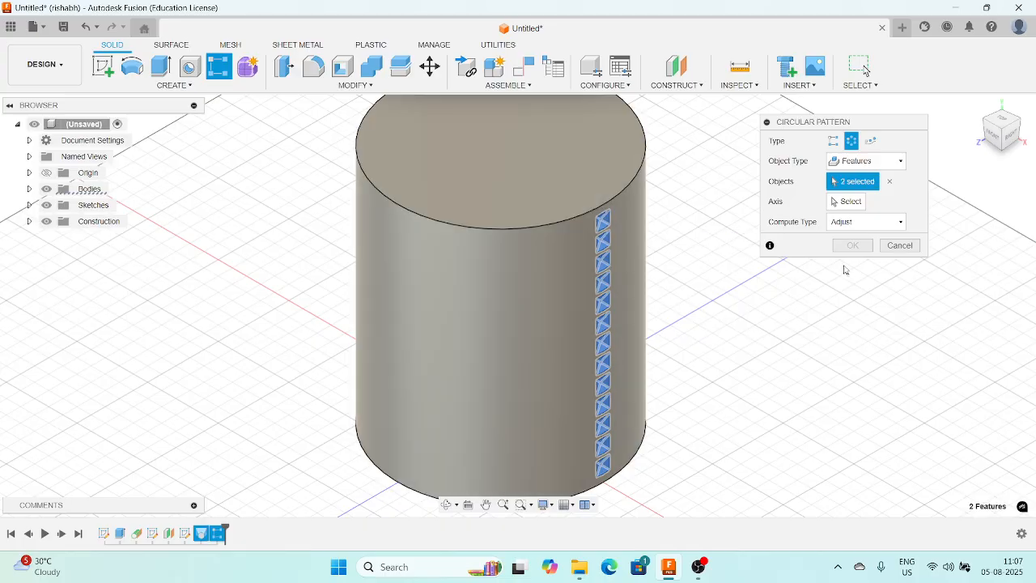
# - Pattern the recesses around the origin's Y axis with a full distribution and a quantity of 30
pyautogui.click(847, 202)
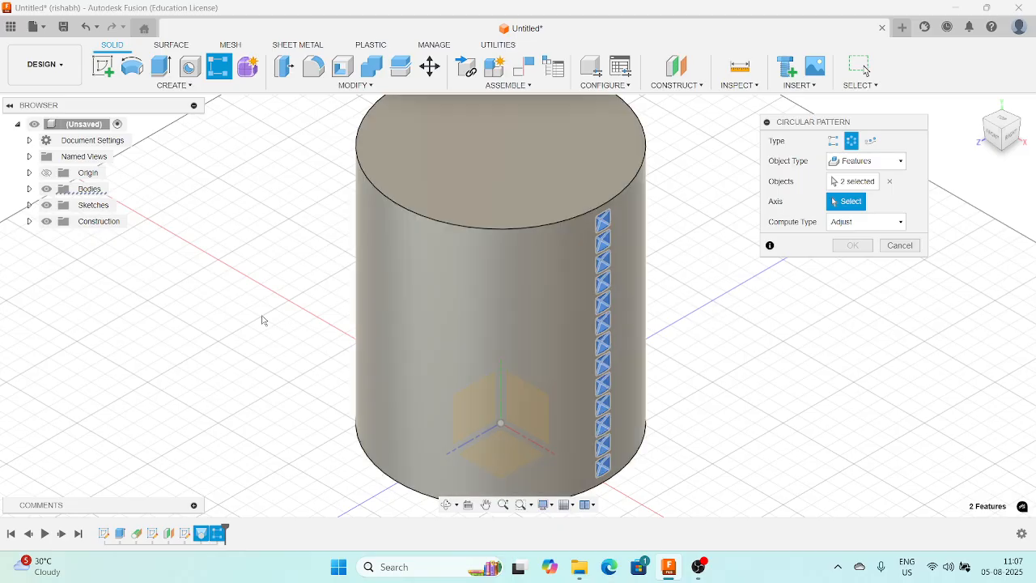
pyautogui.click(30, 172)
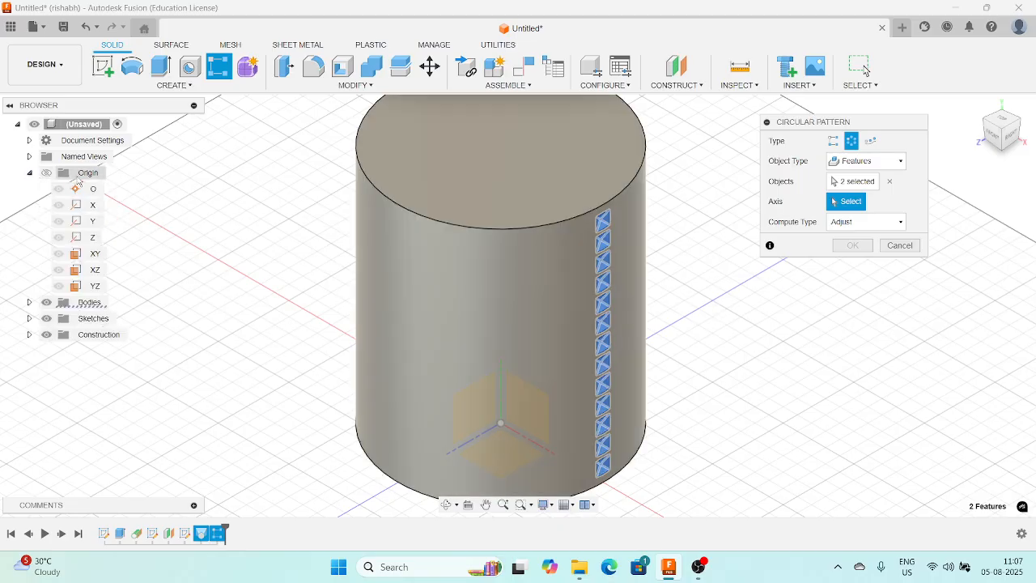
pyautogui.click(94, 221)
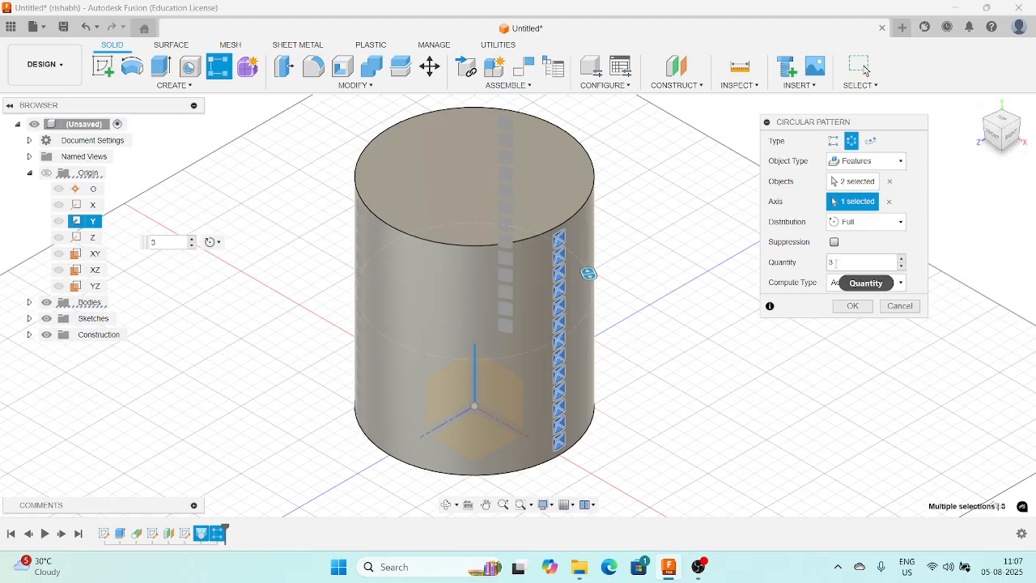
pyautogui.doubleClick(838, 262)
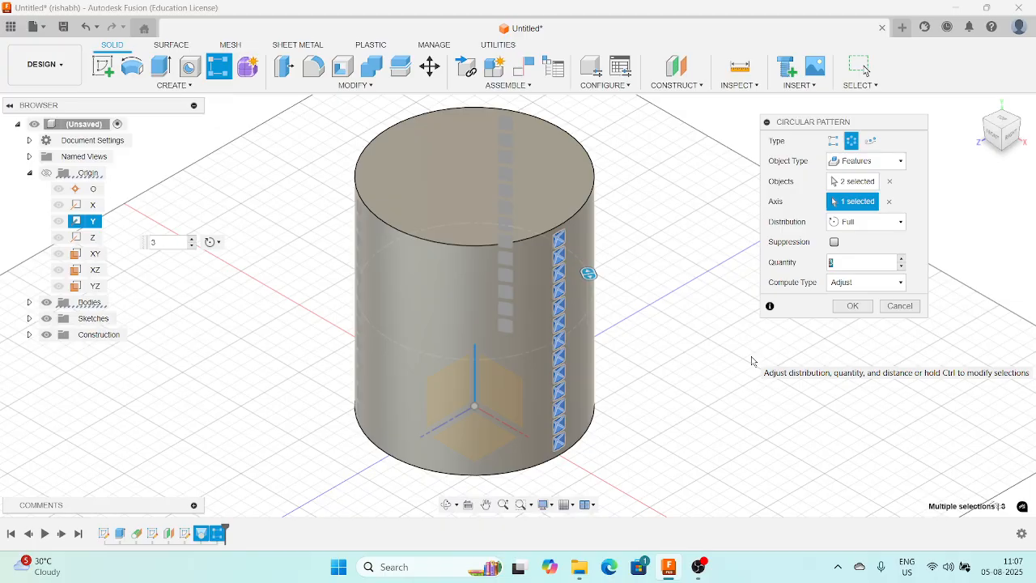
pyautogui.write('30')
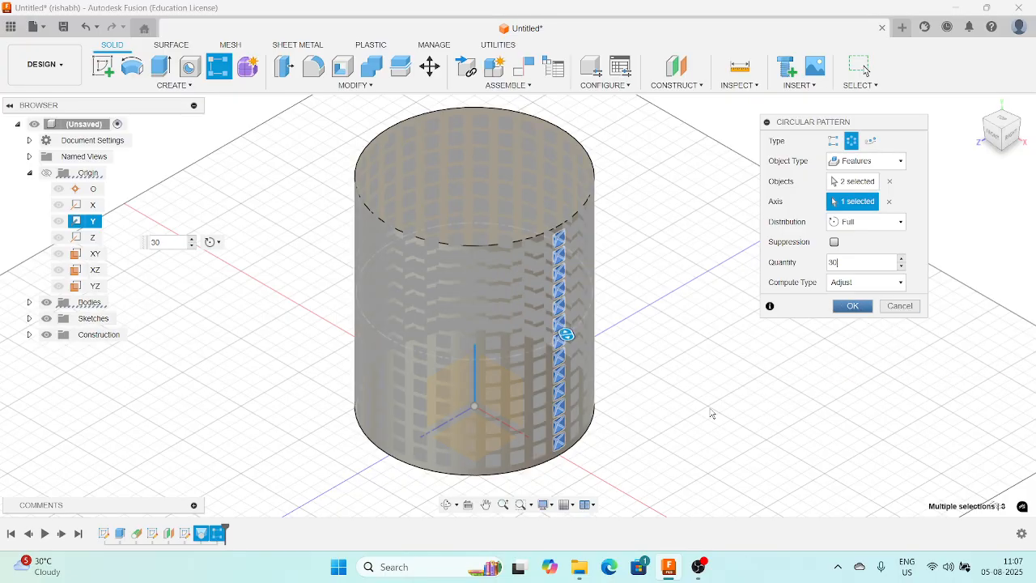
pyautogui.press('Return')
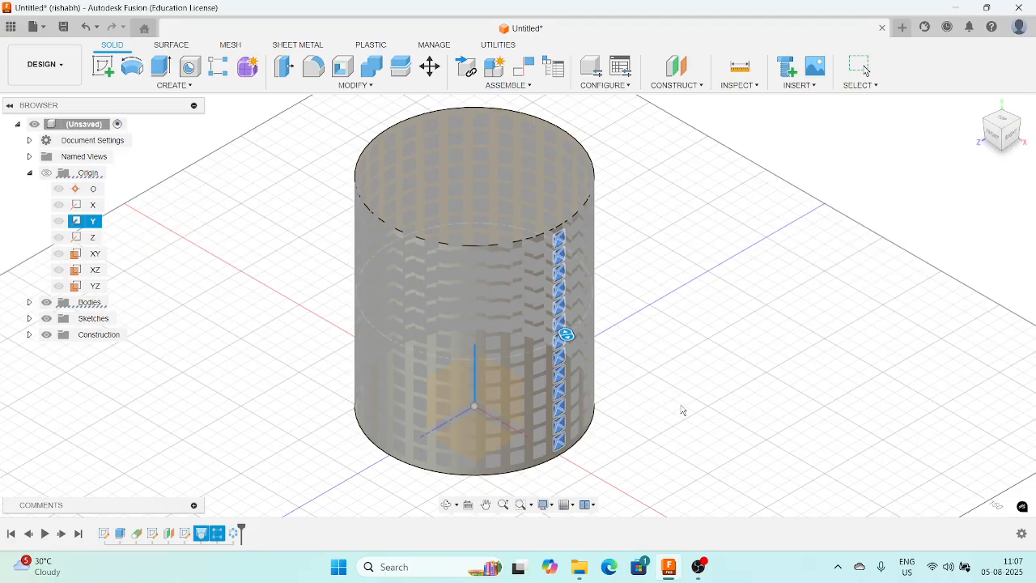
# - Fillet the cylinder's upper circular edge with a 5 mm radius
pyautogui.keyDown('shift'); pyautogui.moveTo(662, 353); pyautogui.dragTo(720, 340, button='middle'); pyautogui.keyUp('shift')
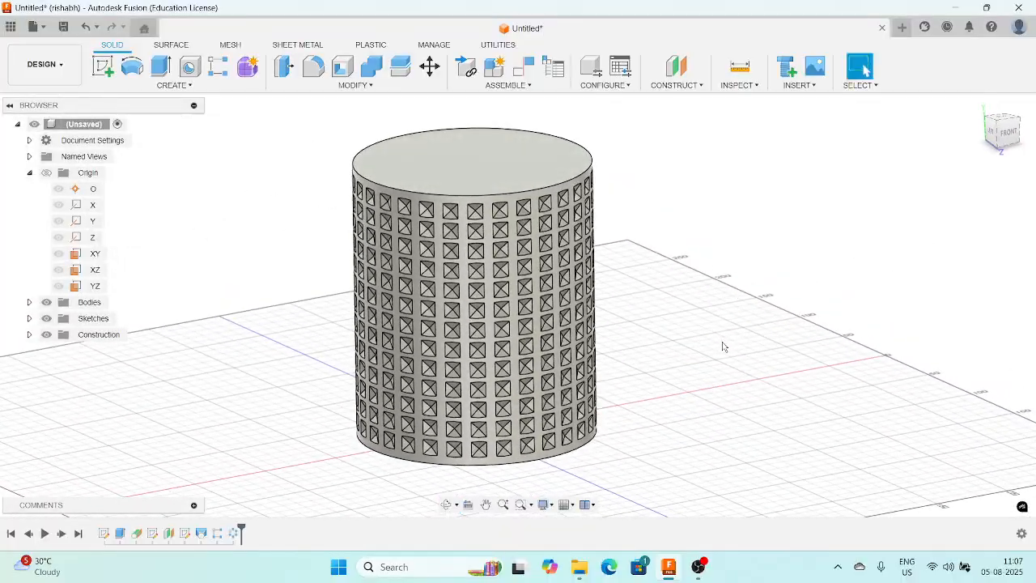
pyautogui.moveTo(686, 279); pyautogui.dragTo(692, 301, button='middle')
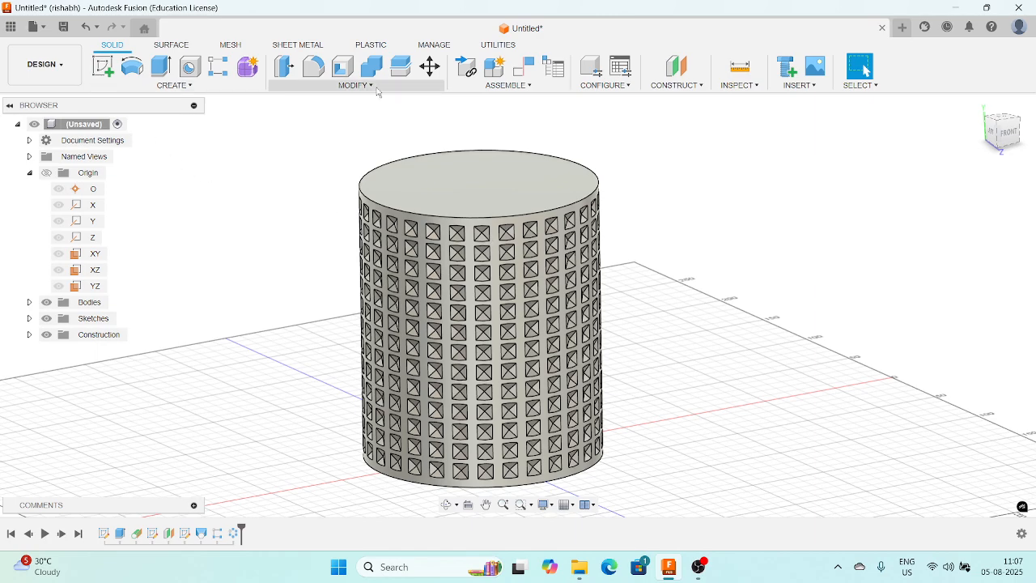
pyautogui.click(313, 66)
pyautogui.click(399, 212)
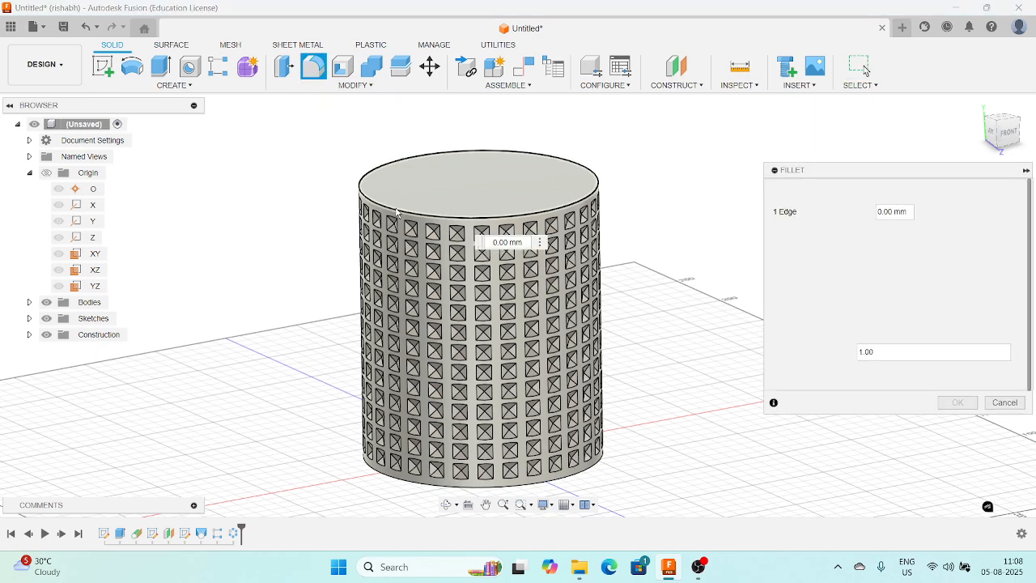
pyautogui.click(908, 211)
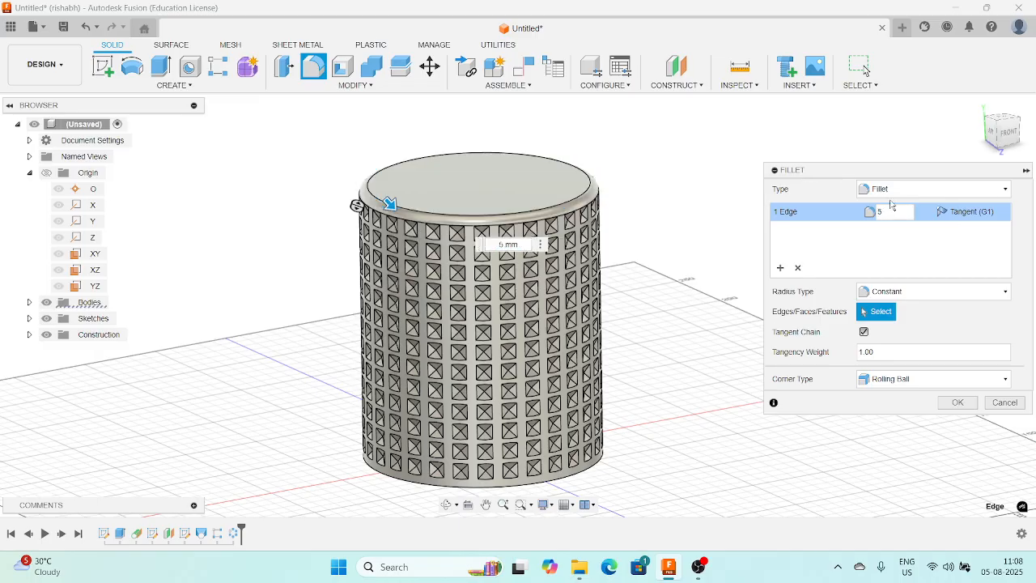
pyautogui.press('Return')
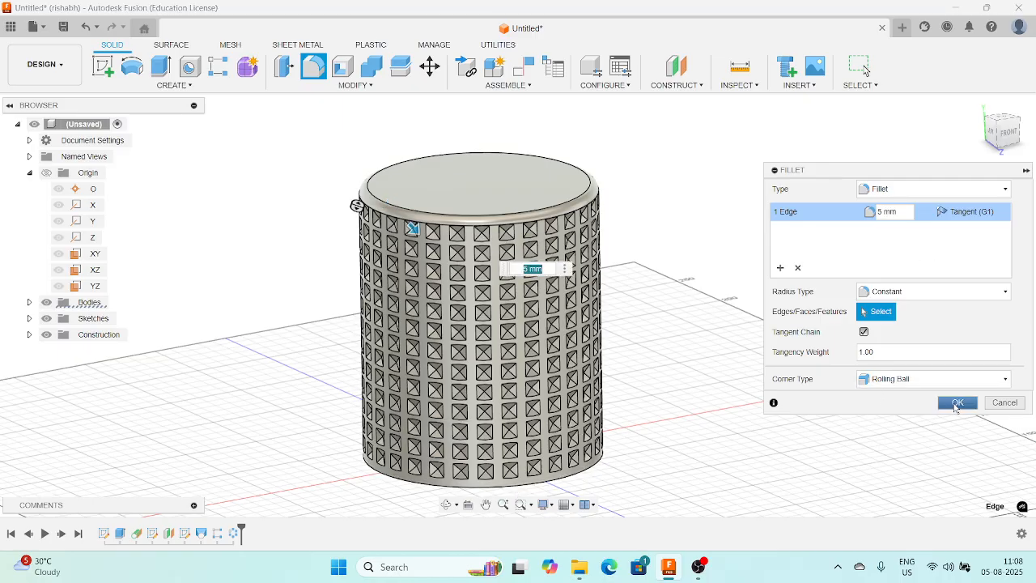
pyautogui.click(958, 402)
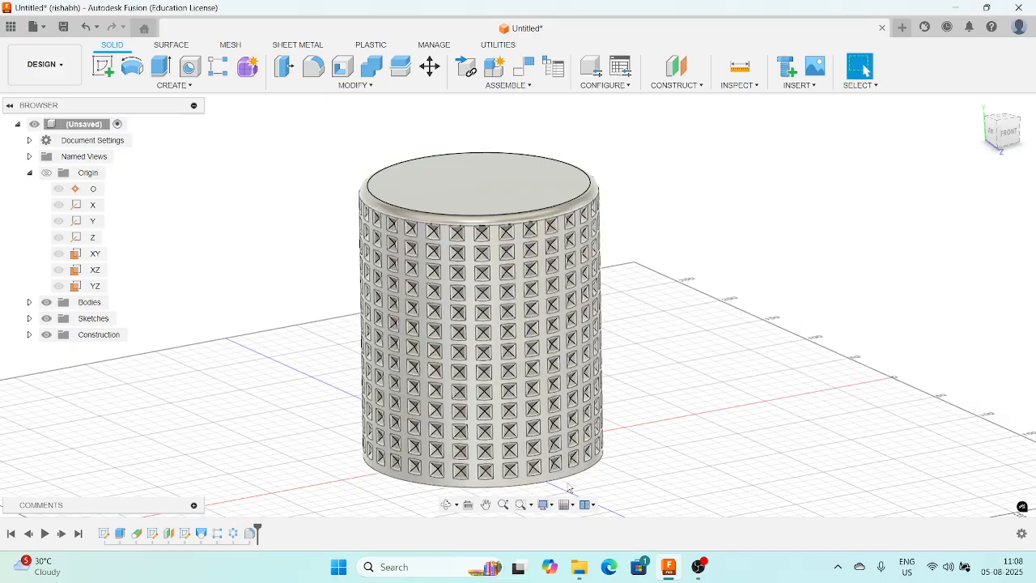
# - Fillet the cylinder's lower circular edge with a 5 mm radius
pyautogui.click(320, 71)
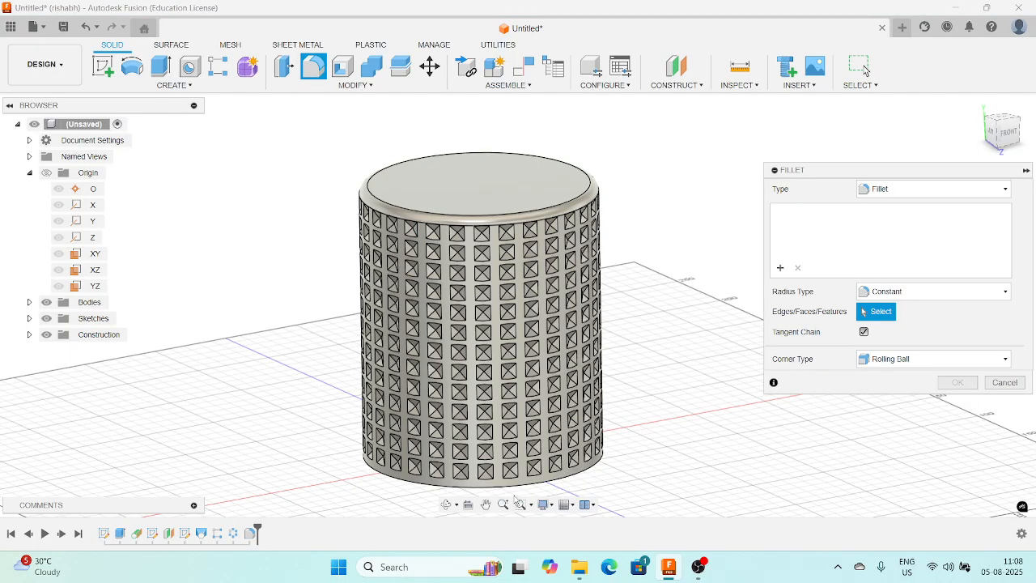
pyautogui.click(515, 487)
pyautogui.click(868, 213)
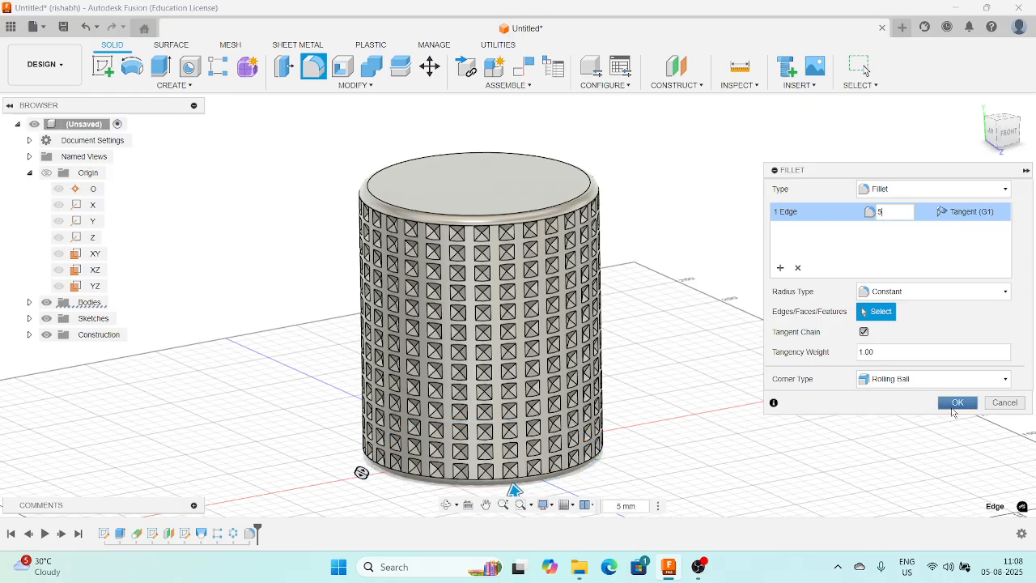
pyautogui.click(957, 402)
# - Sketch a circle on the cylinder's top face, centered on the origin and smaller than the face, and finish the sketch
pyautogui.moveTo(618, 308); pyautogui.dragTo(628, 330, button='middle')
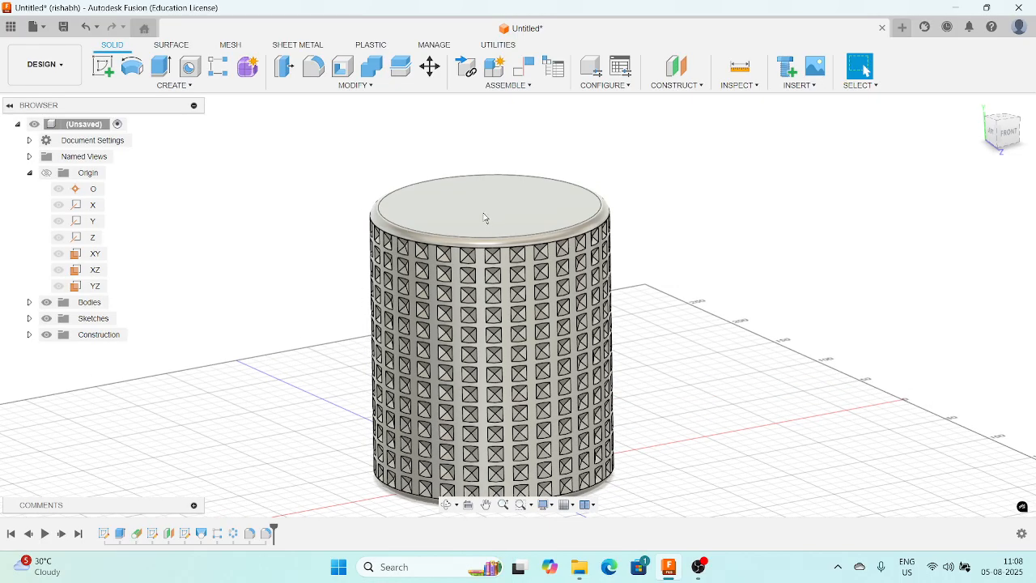
pyautogui.click(484, 217)
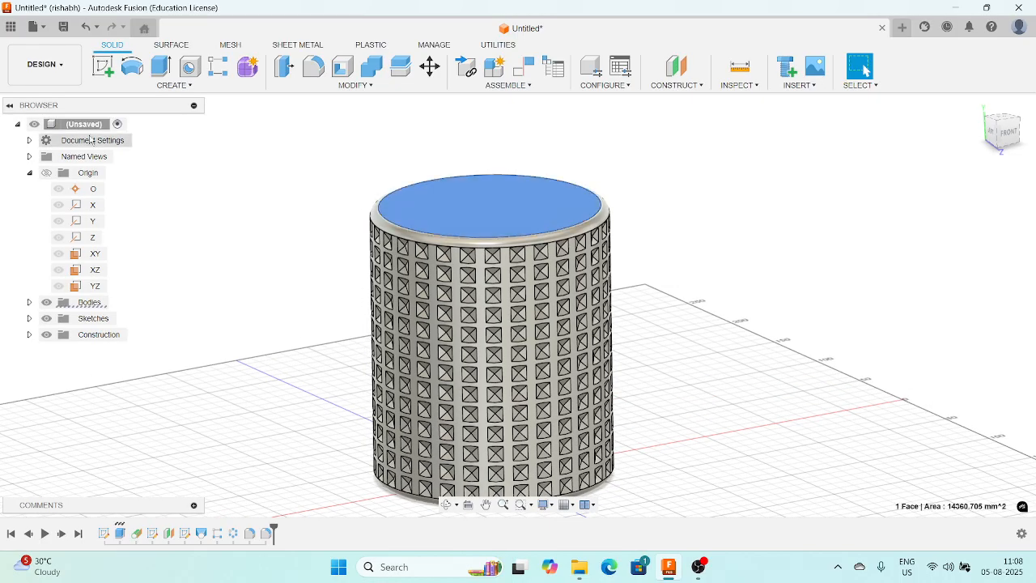
pyautogui.click(103, 66)
pyautogui.press('c')
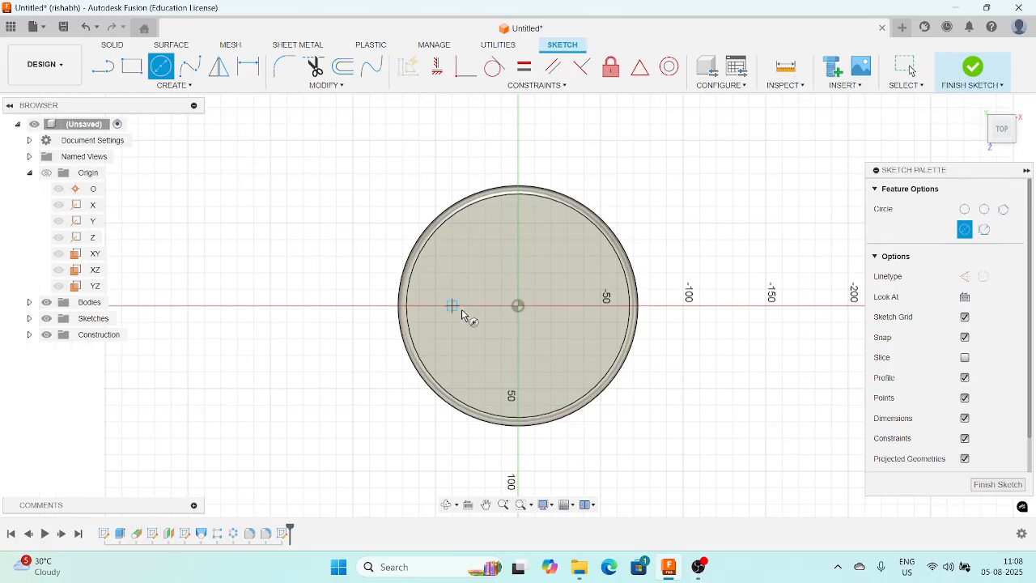
pyautogui.click(518, 306)
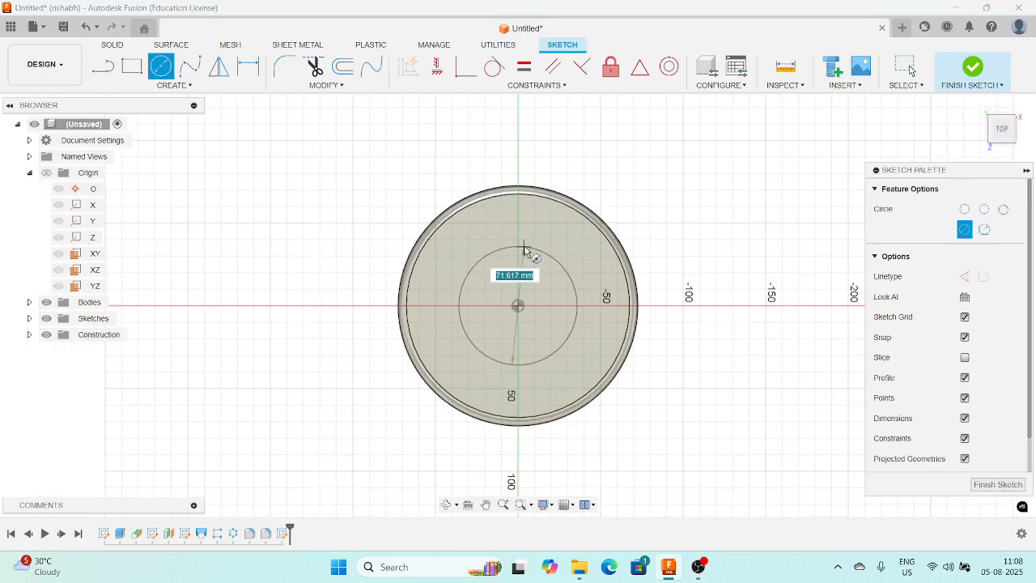
pyautogui.click(517, 235)
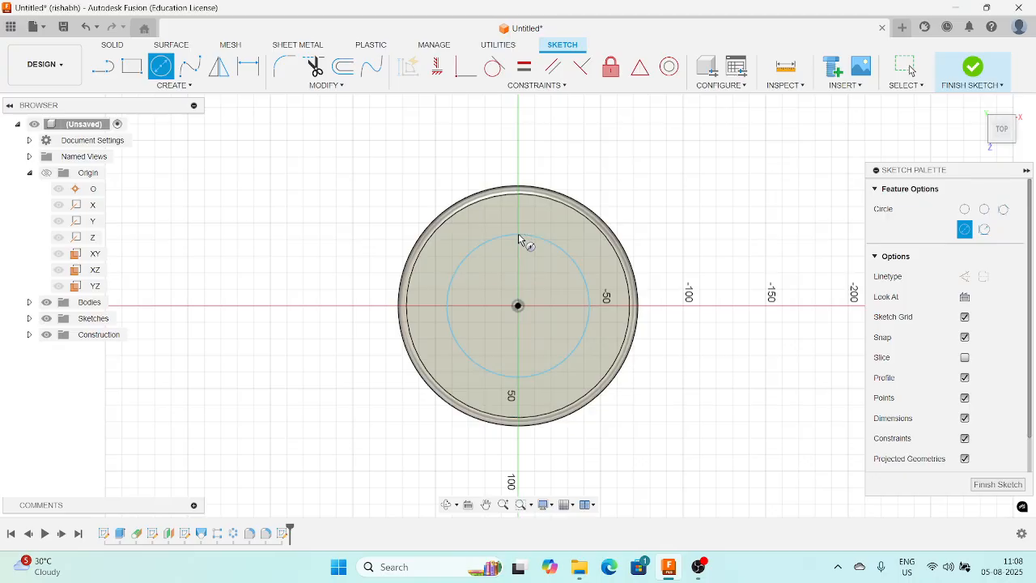
pyautogui.click(998, 484)
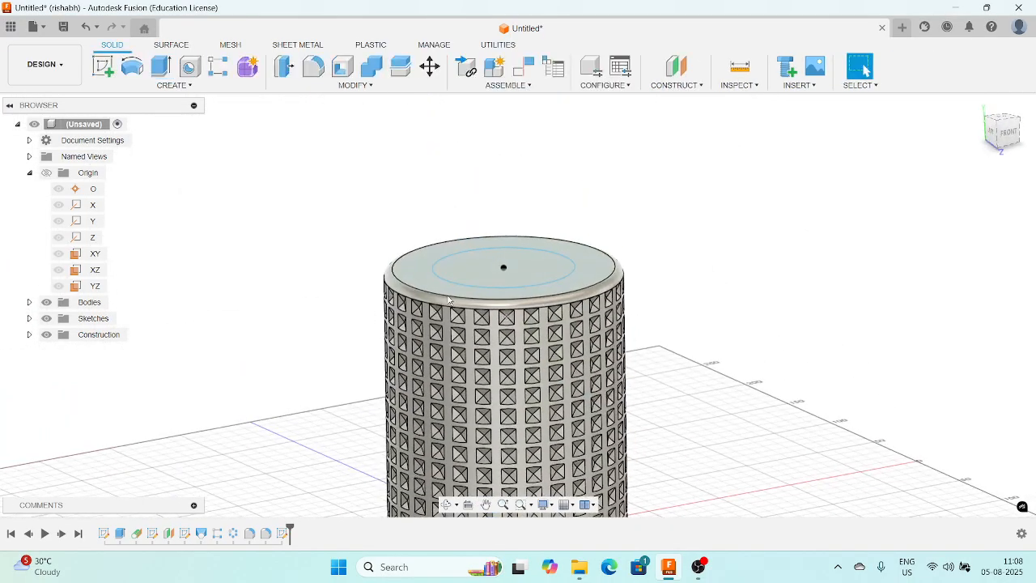
# - Extrude the circle upward 40 mm from the top face, joining it to the cylinder as a boss
pyautogui.click(161, 66)
pyautogui.click(501, 257)
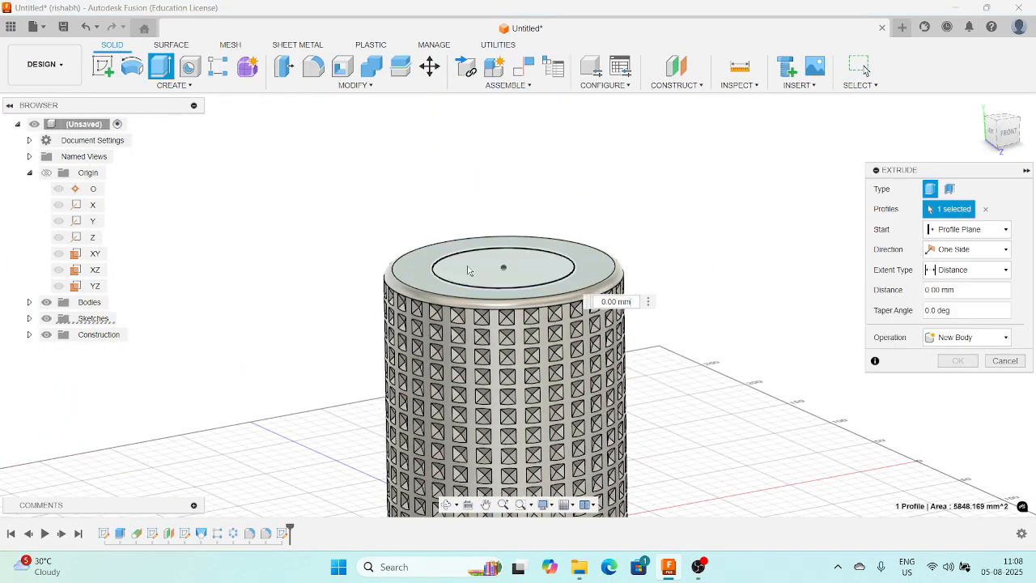
pyautogui.moveTo(501, 256); pyautogui.dragTo(502, 192)
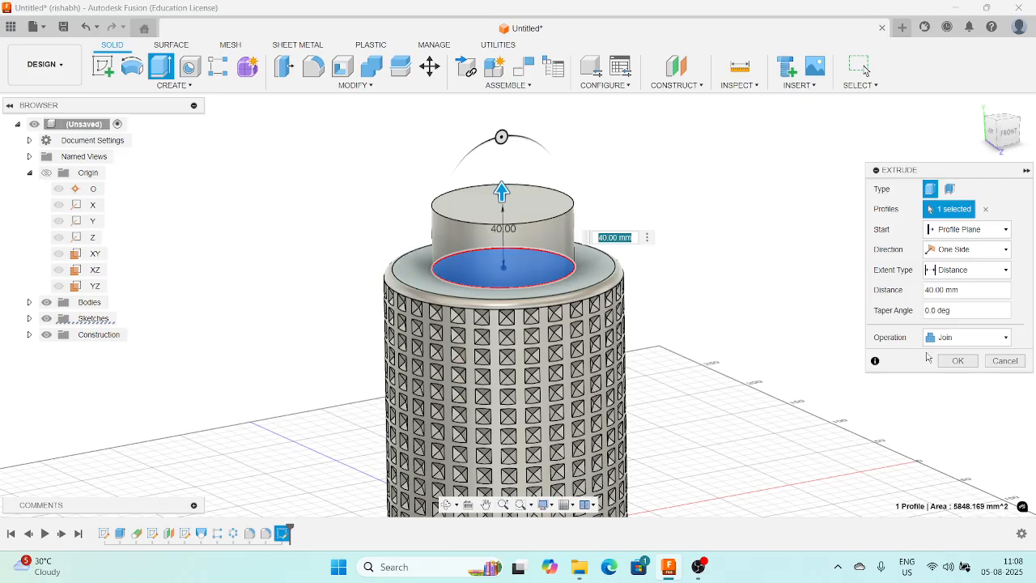
pyautogui.click(958, 360)
# - Sketch a small circle on the boss's top face, centered on the origin, and finish the sketch
pyautogui.keyDown('shift'); pyautogui.moveTo(708, 303); pyautogui.dragTo(724, 331, button='middle'); pyautogui.keyUp('shift')
pyautogui.click(479, 219)
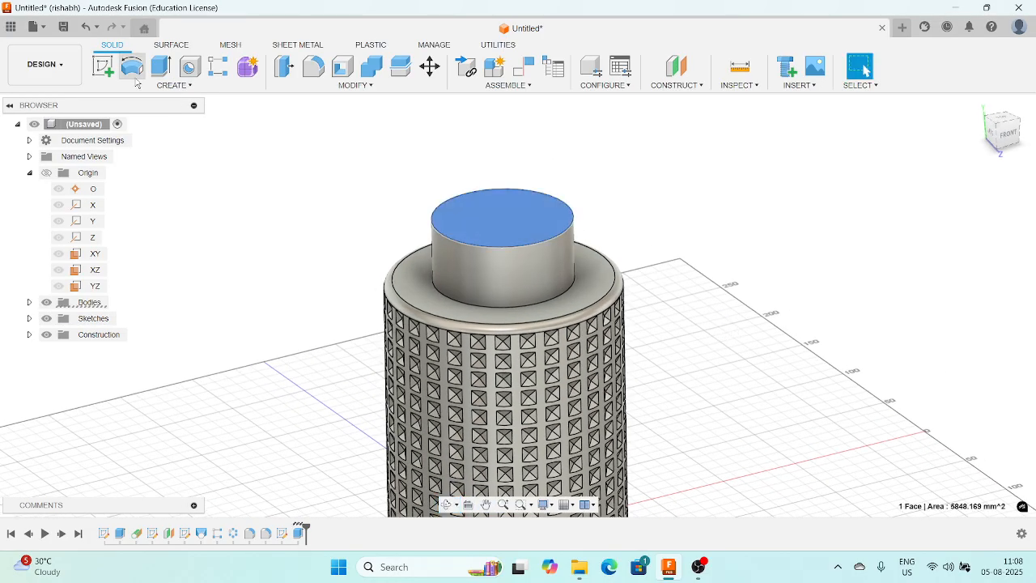
pyautogui.click(102, 66)
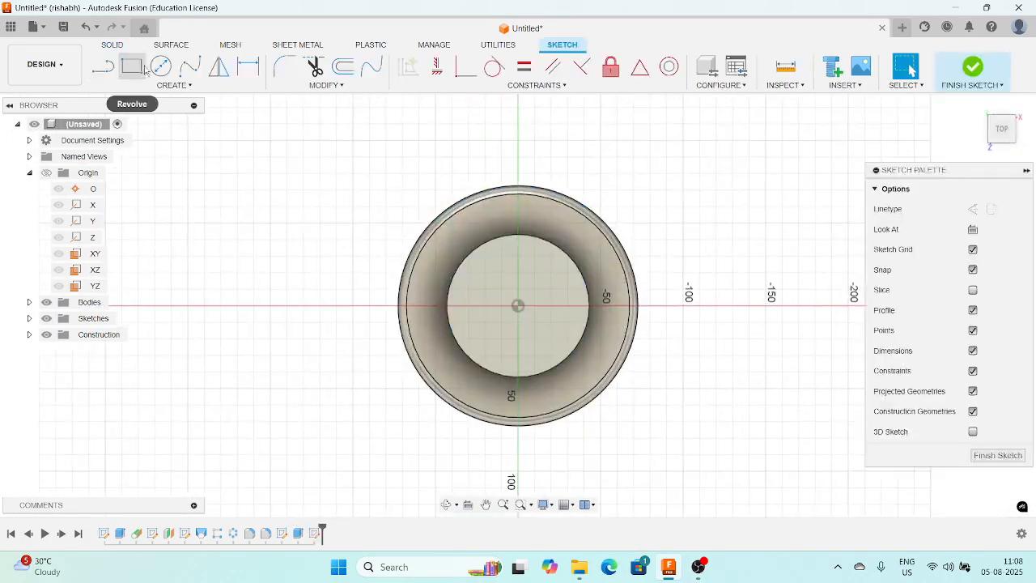
pyautogui.click(161, 66)
pyautogui.click(518, 305)
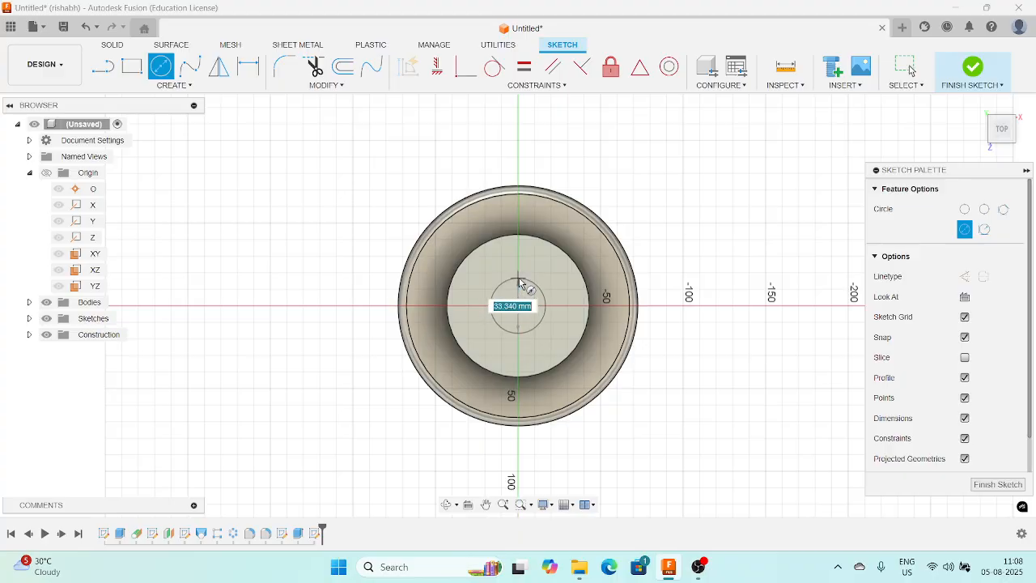
pyautogui.click(519, 282)
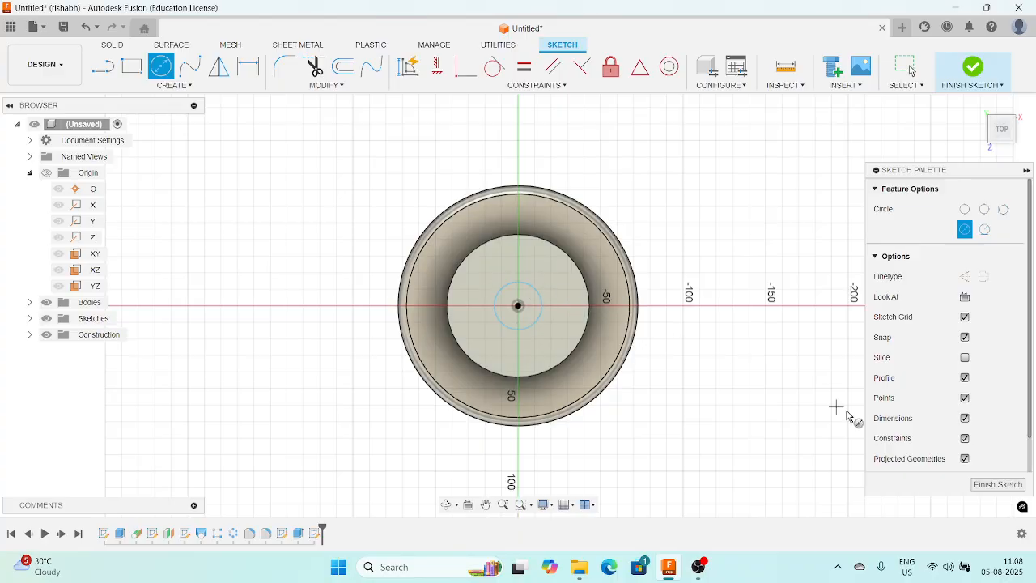
pyautogui.click(998, 484)
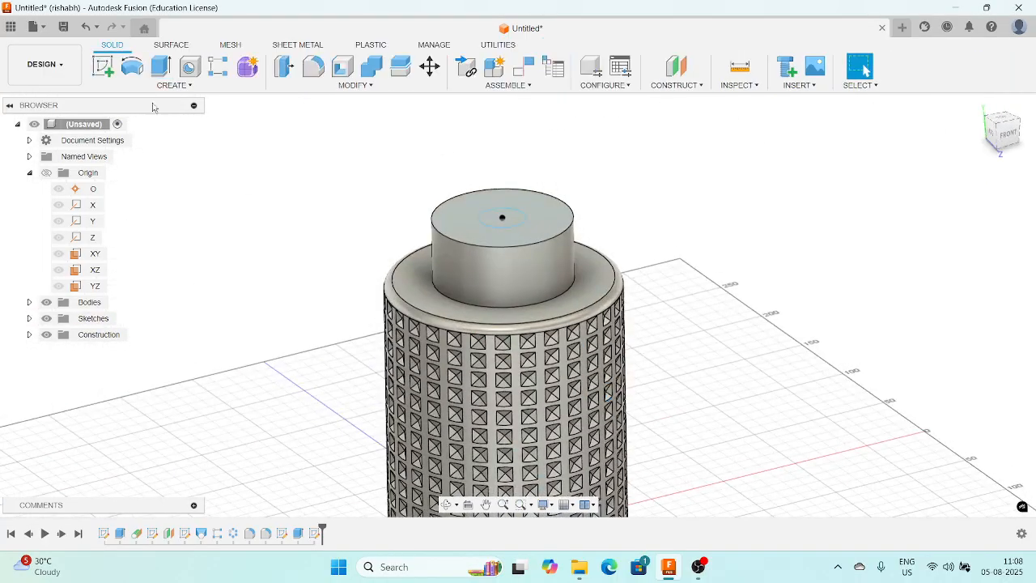
pyautogui.click(103, 67)
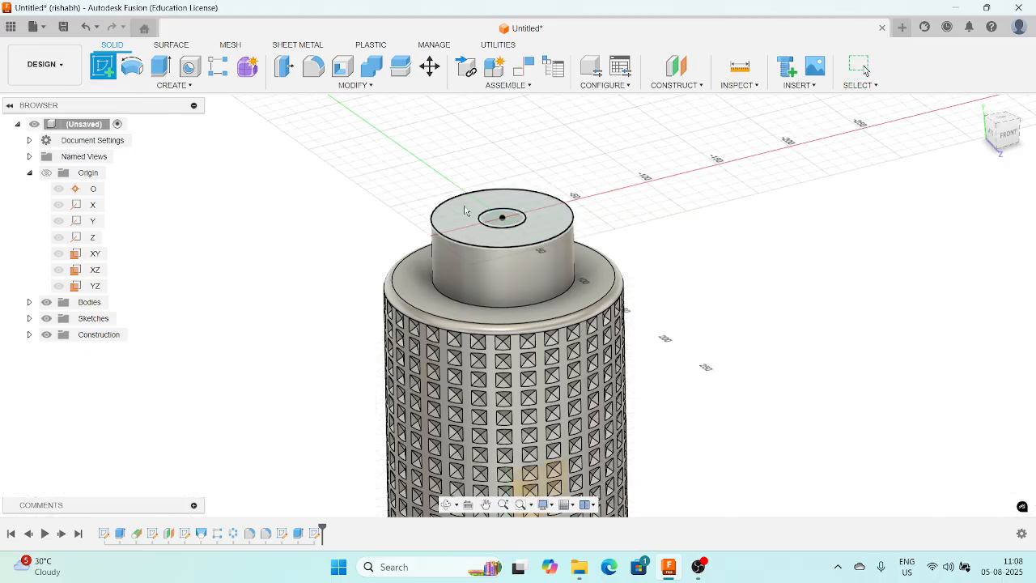
pyautogui.click(464, 210)
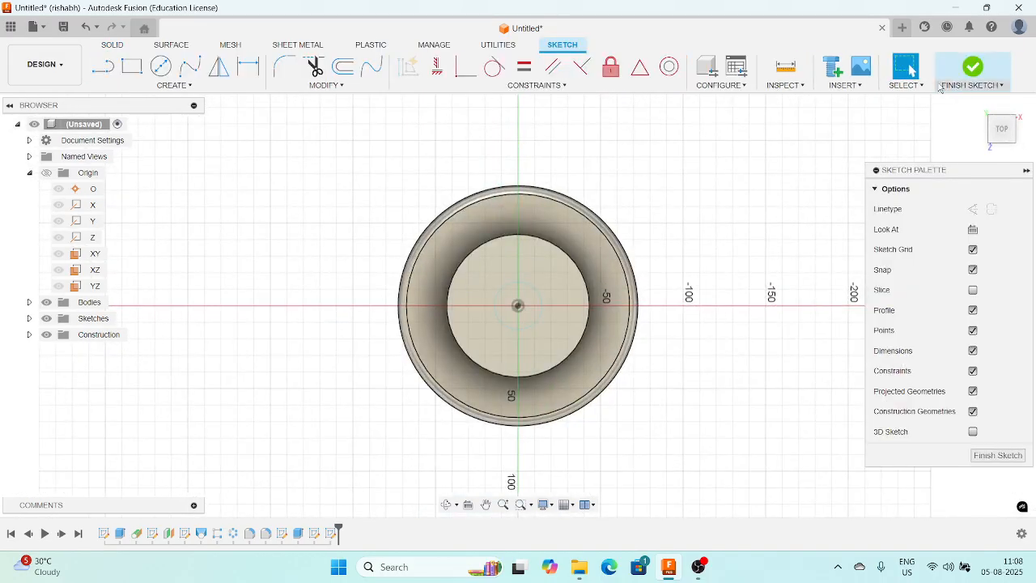
pyautogui.click(941, 86)
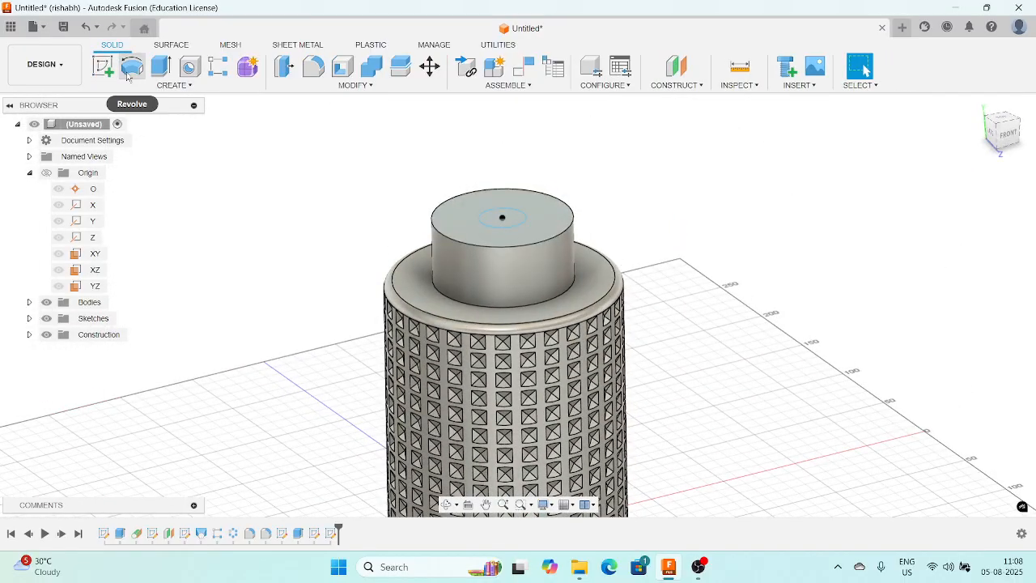
# - Extrude the small circle 40 mm upward from the boss's top face, joining it as a central pin
pyautogui.click(160, 66)
pyautogui.click(512, 225)
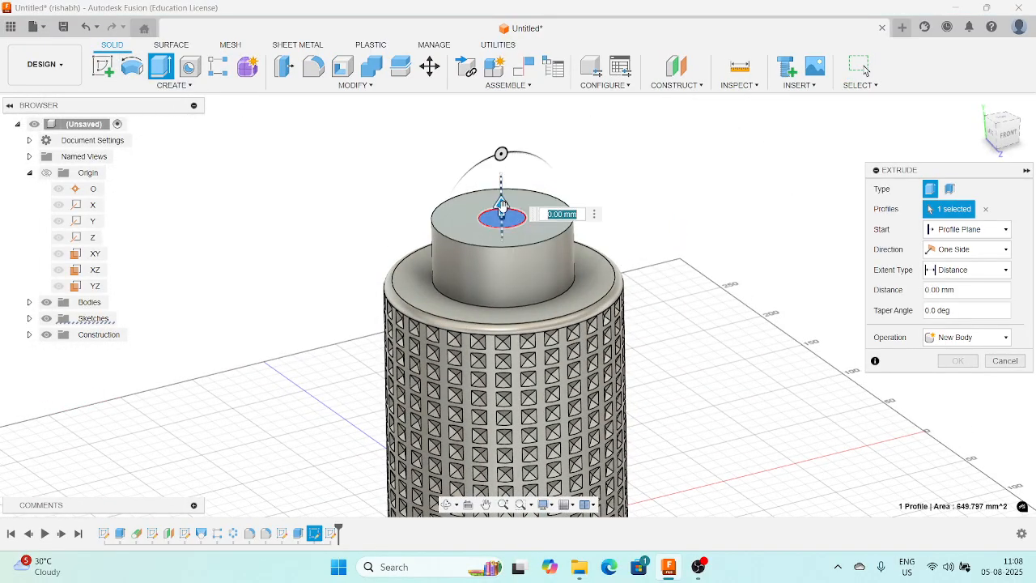
pyautogui.moveTo(500, 216); pyautogui.dragTo(500, 145)
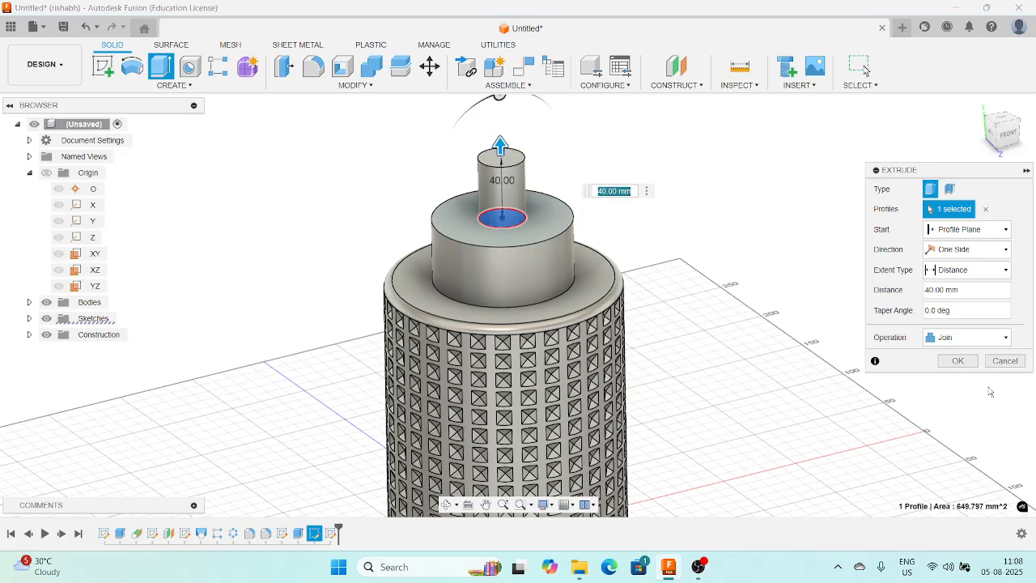
pyautogui.click(958, 361)
# - Fillet the pin's top circular edge with a 5 mm radius
pyautogui.scroll(1, 583, 164)
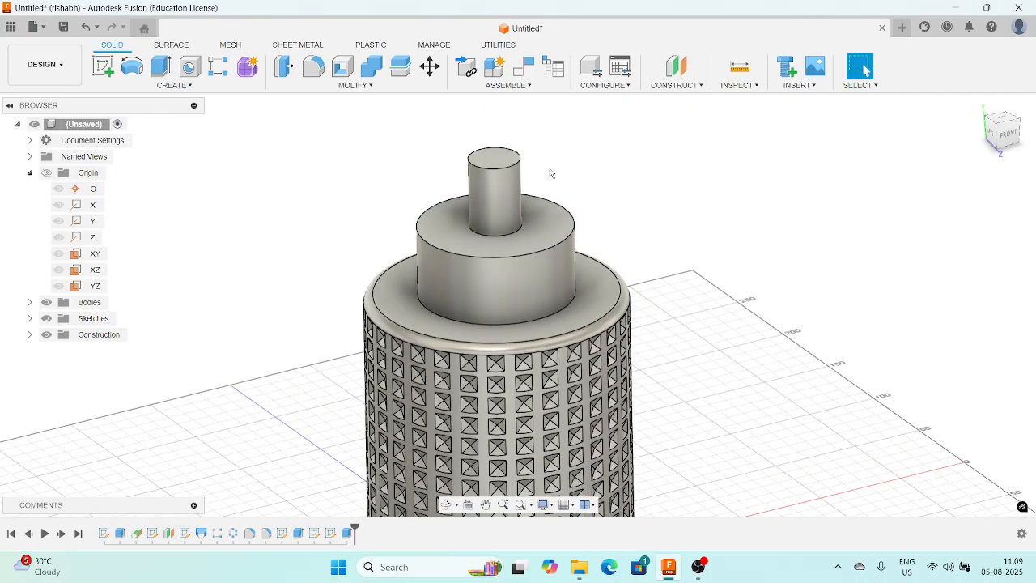
pyautogui.click(314, 68)
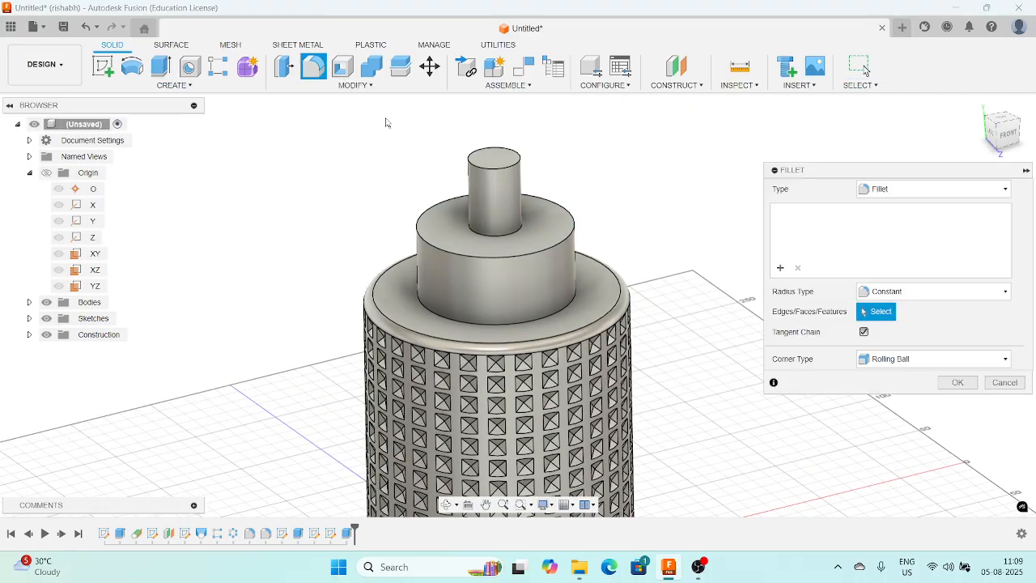
pyautogui.click(490, 161)
pyautogui.click(881, 214)
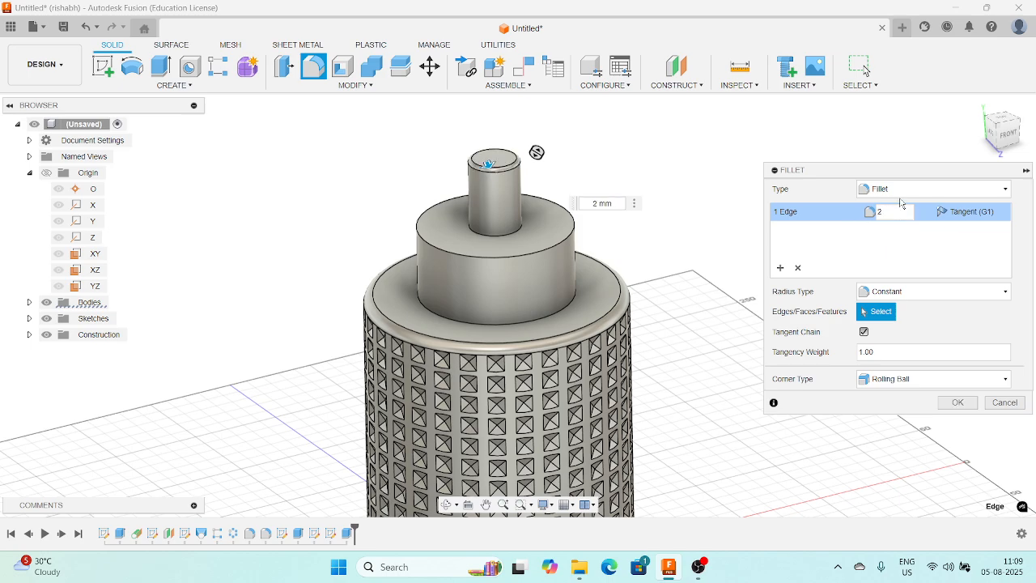
pyautogui.write('5')
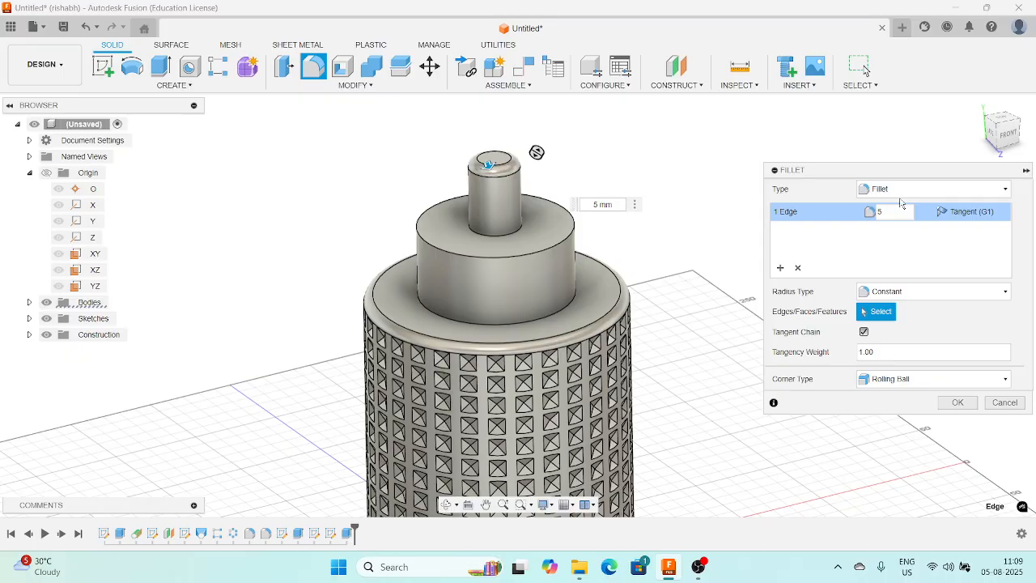
pyautogui.click(957, 402)
# - Sketch a 10 mm diameter circle on the front plane, centered on the vertical axis within the upper part of the pin, and finish the sketch
pyautogui.scroll(5, 593, 188)
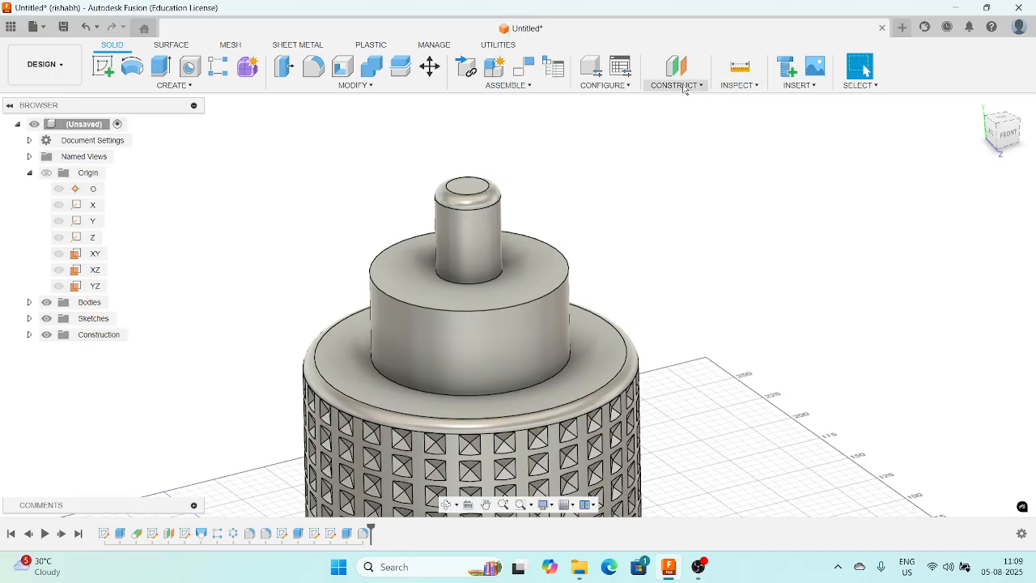
pyautogui.scroll(-1, 577, 231)
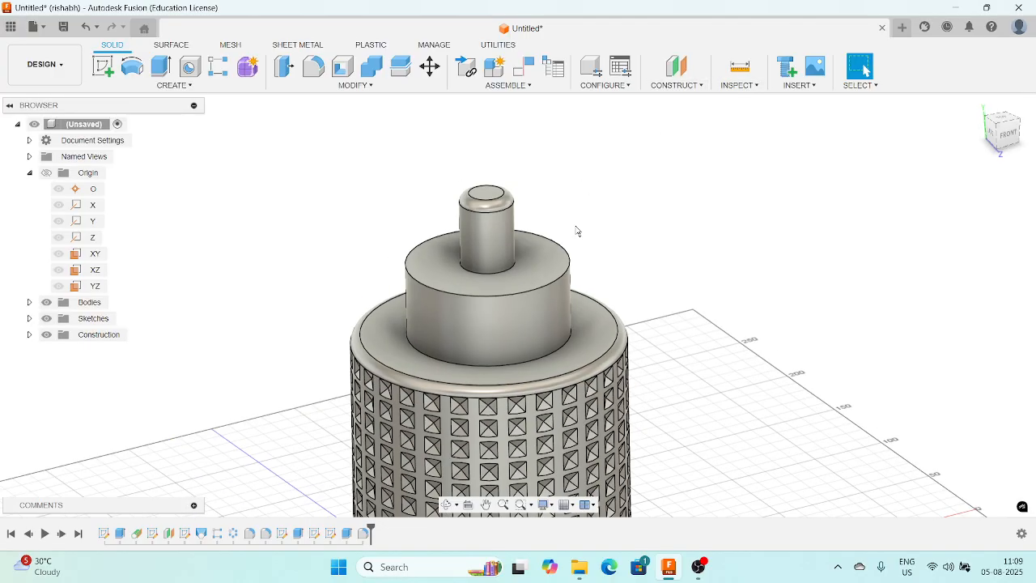
pyautogui.click(102, 67)
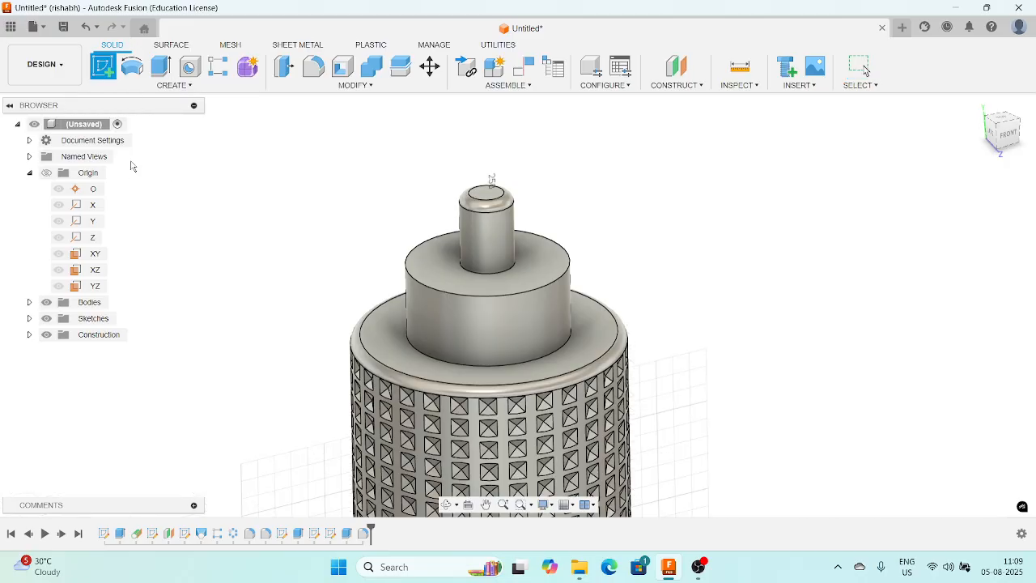
pyautogui.click(485, 395)
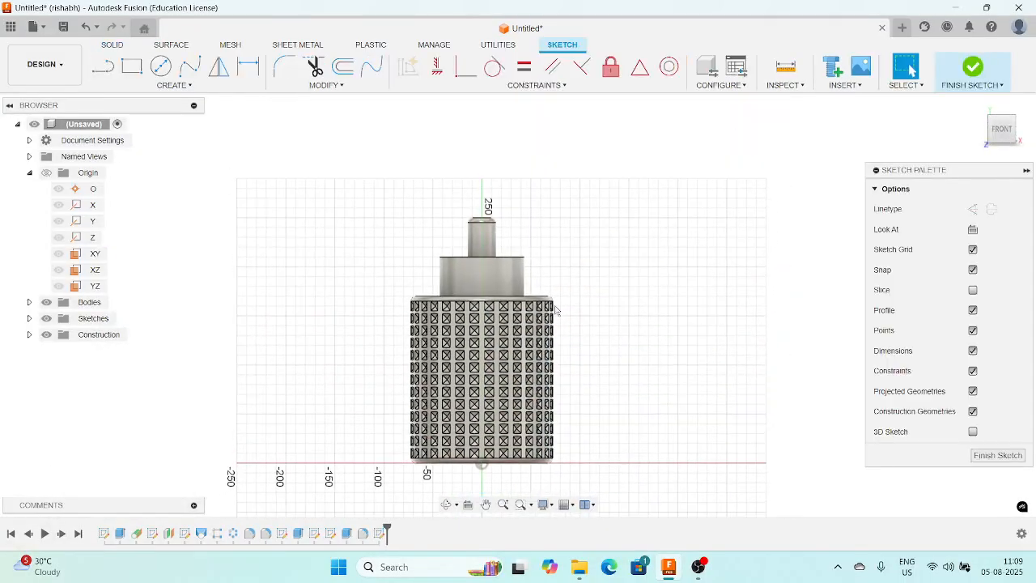
pyautogui.click(161, 66)
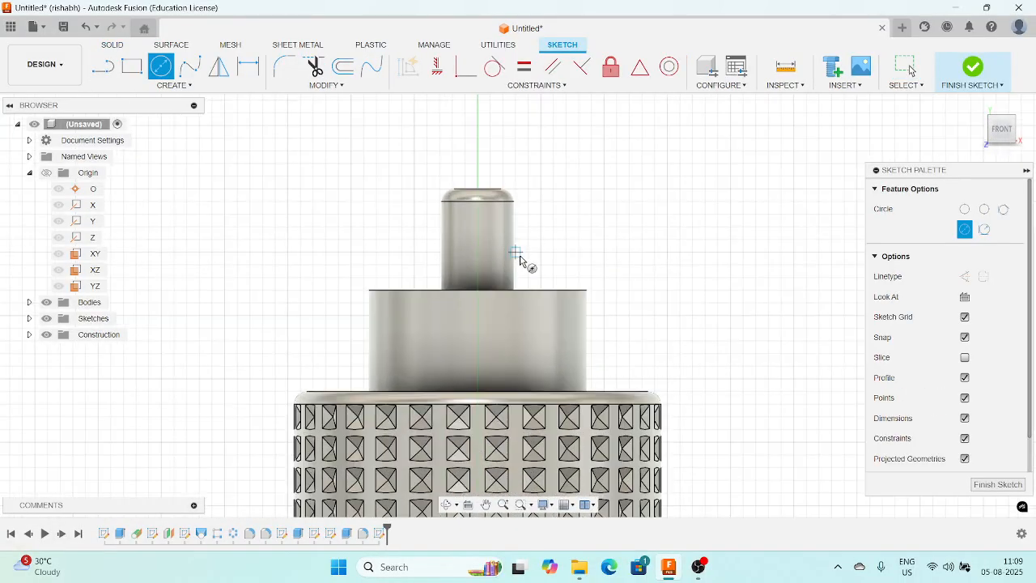
pyautogui.scroll(2, 479, 230)
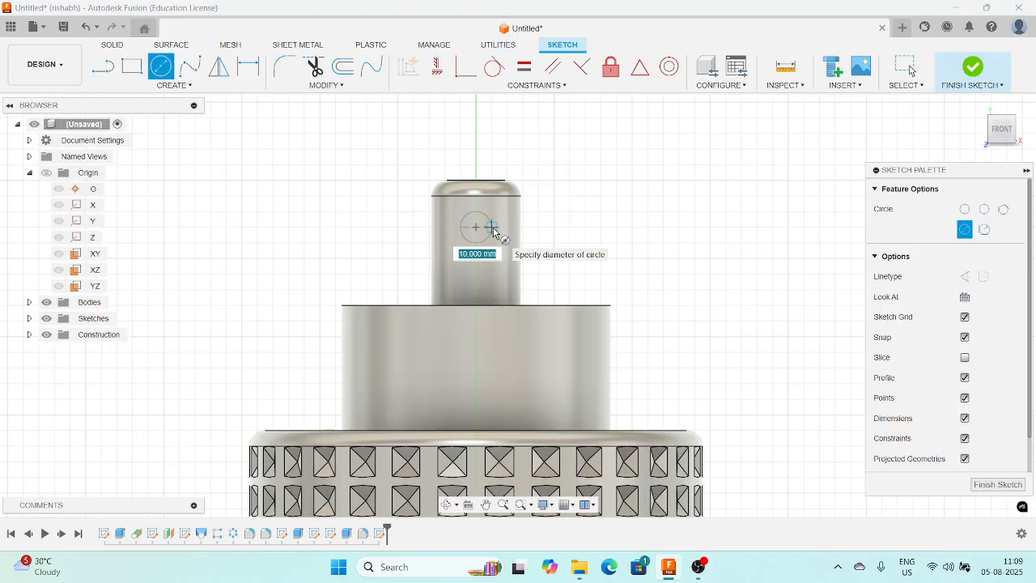
pyautogui.click(971, 71)
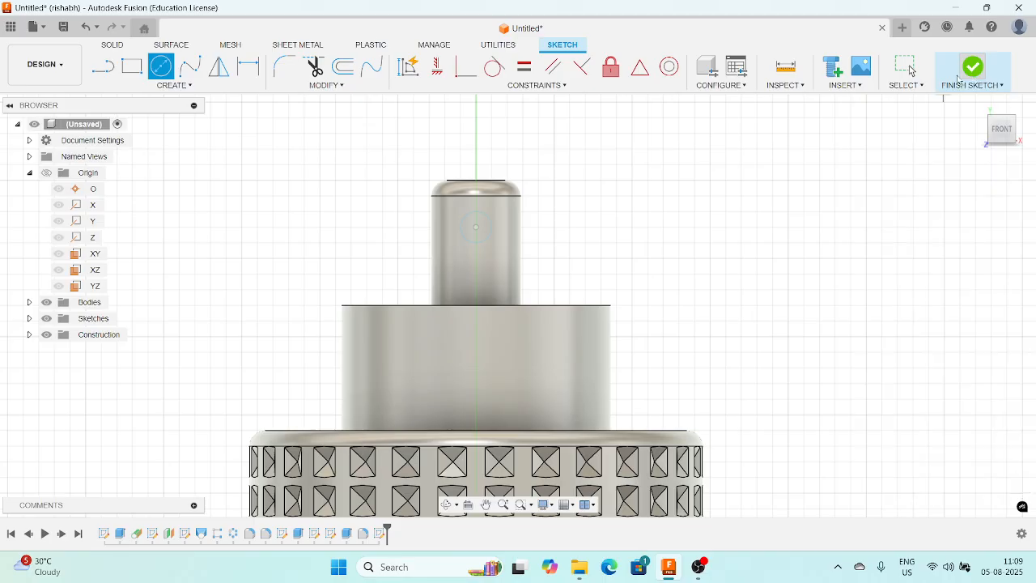
# - Extrude the 10 mm circle 40 mm outward through the pin's side, joining it as a spout with a slight taper narrowing toward its tip
pyautogui.click(1011, 118)
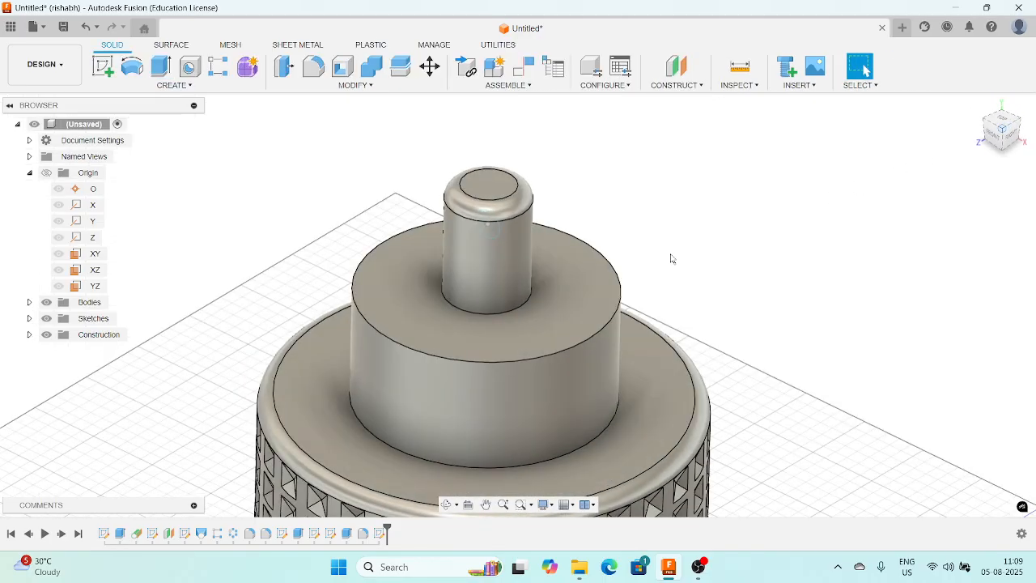
pyautogui.click(163, 67)
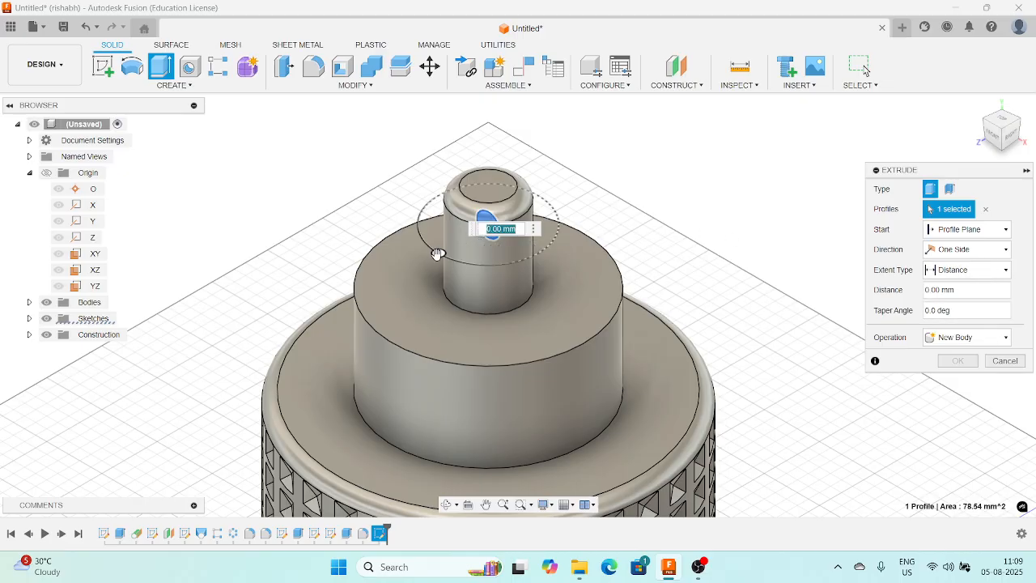
pyautogui.press('Escape')
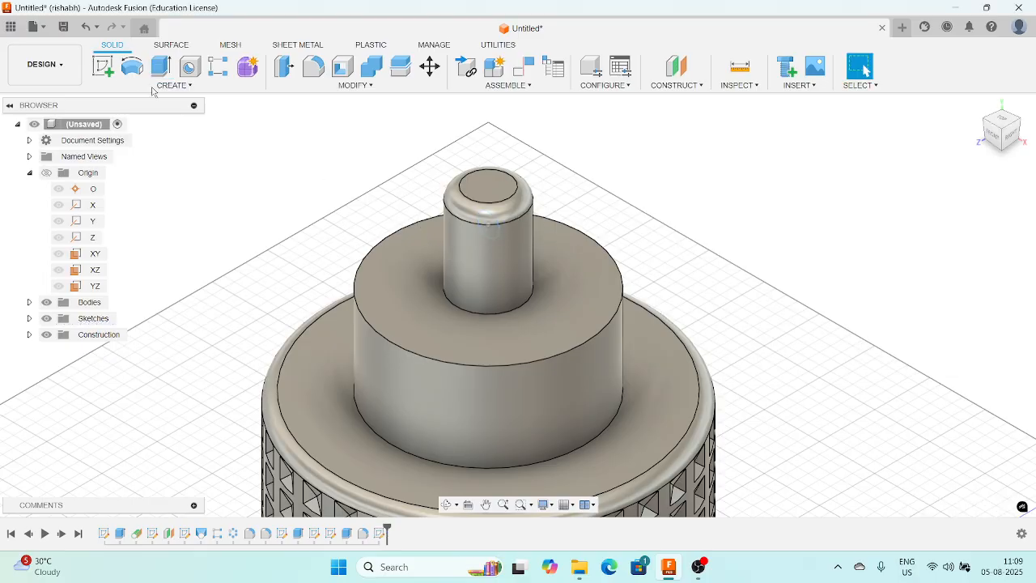
pyautogui.click(161, 67)
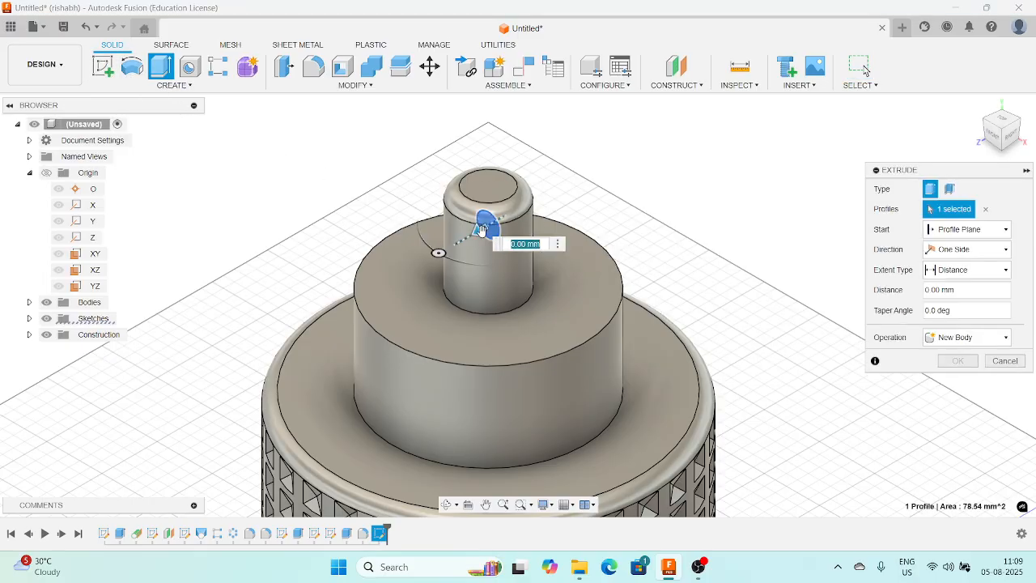
pyautogui.moveTo(486, 226); pyautogui.dragTo(376, 226)
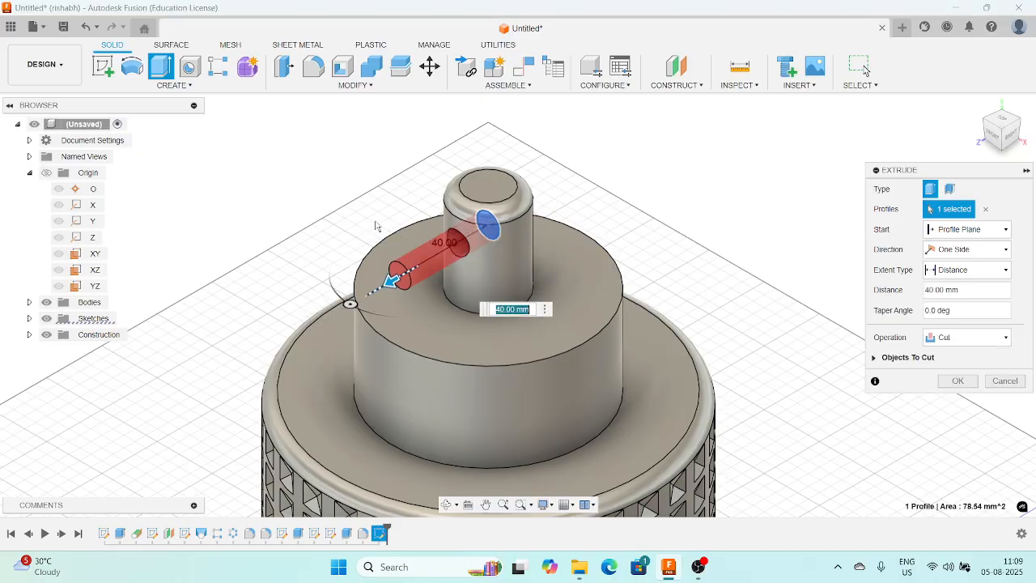
pyautogui.click(963, 337)
pyautogui.click(947, 351)
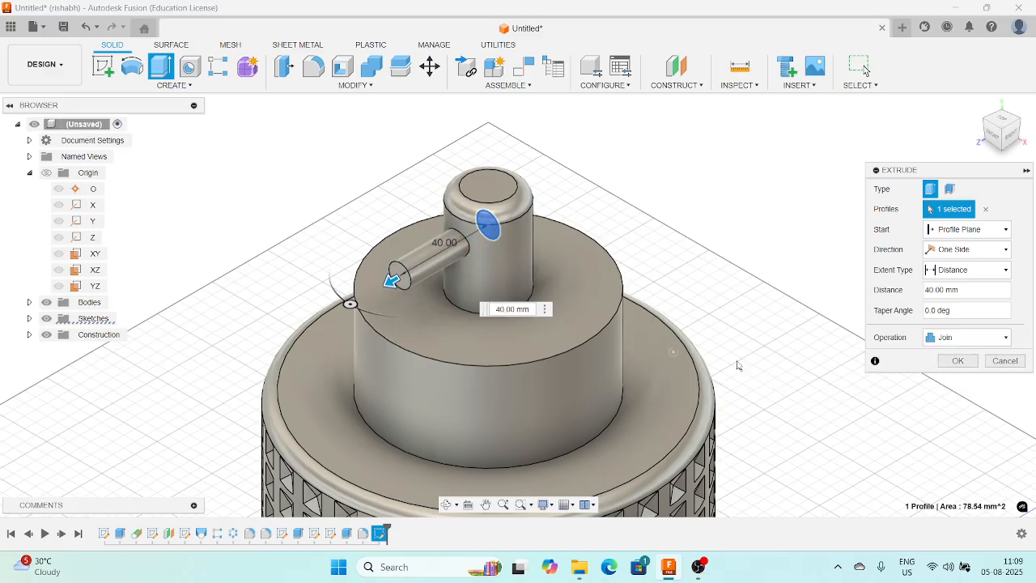
pyautogui.click(924, 313)
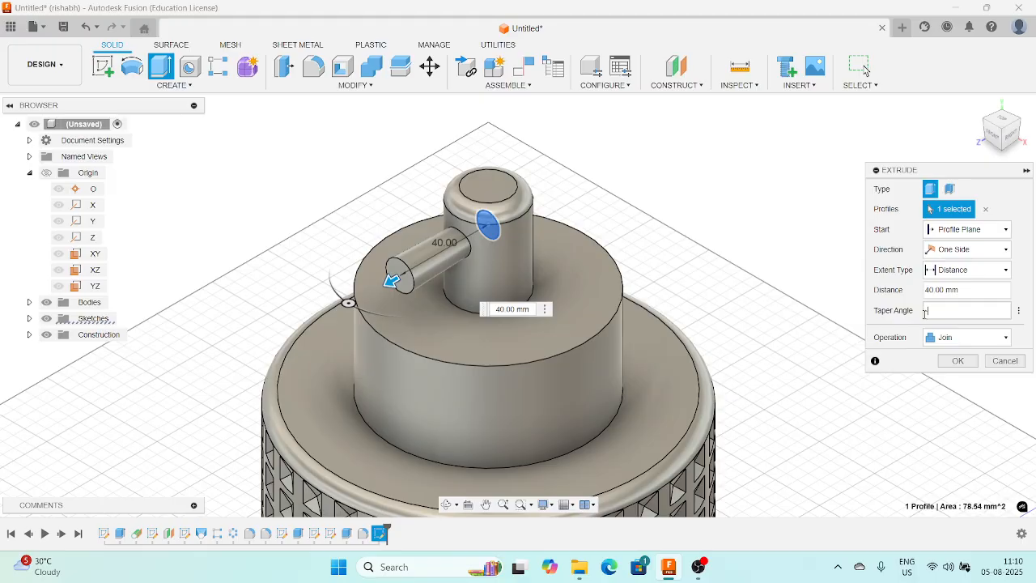
pyautogui.click(967, 364)
# - Fillet the top outer edge of the wide boss with a 5 mm radius
pyautogui.moveTo(669, 309); pyautogui.dragTo(681, 267, button='middle')
pyautogui.scroll(-2, 657, 270)
pyautogui.scroll(1, 674, 261)
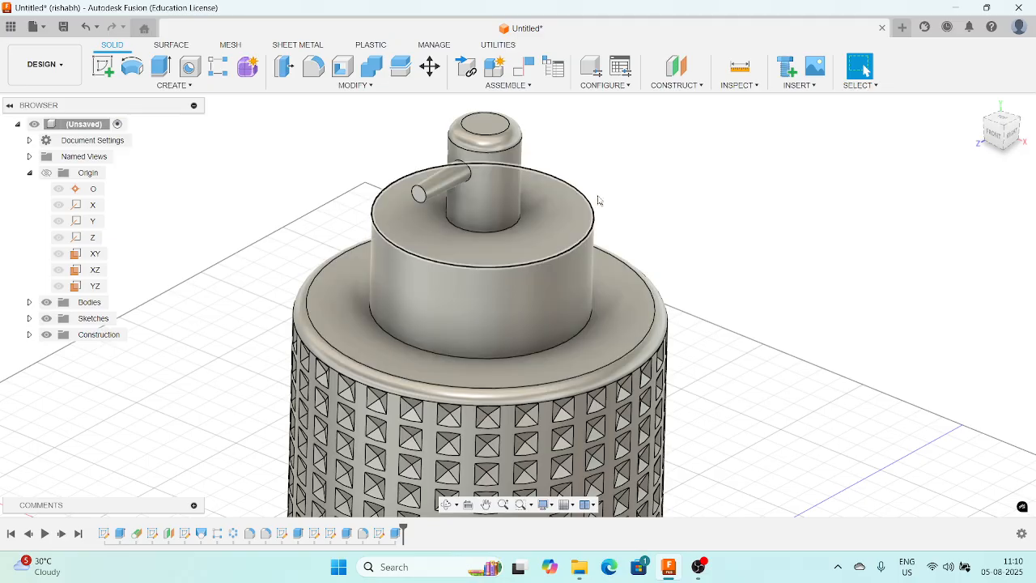
pyautogui.click(313, 71)
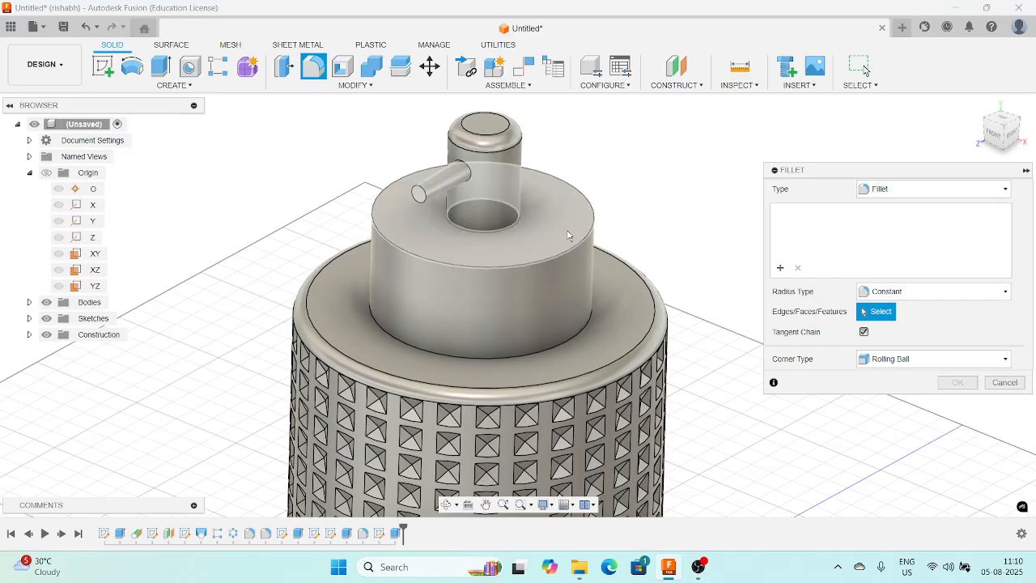
pyautogui.click(596, 214)
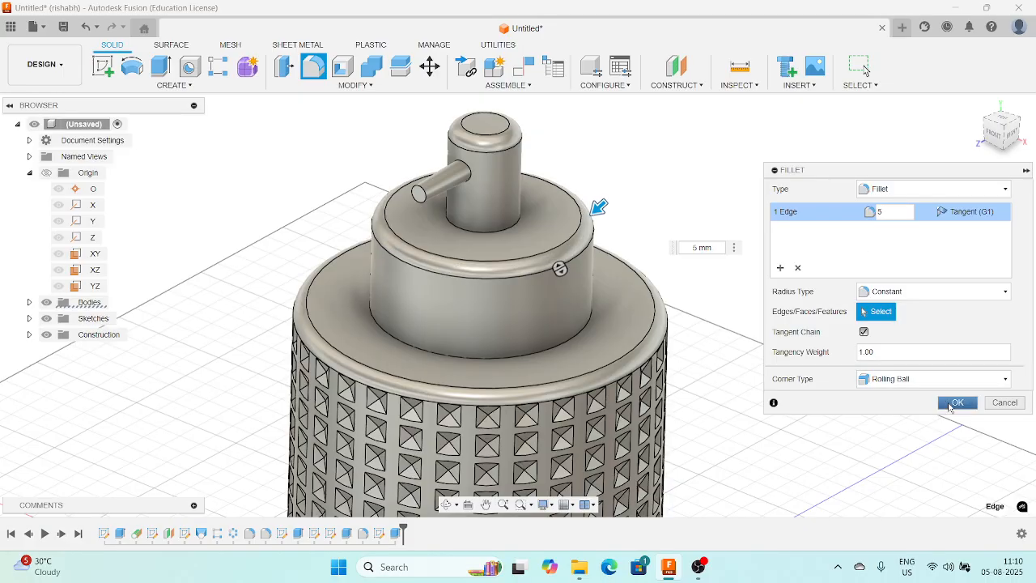
pyautogui.click(957, 402)
# - Sketch a small circle on the wide boss's top face, centered on the horizontal axis and overlapping the rim, and finish the sketch
pyautogui.moveTo(674, 243); pyautogui.dragTo(672, 252, button='middle')
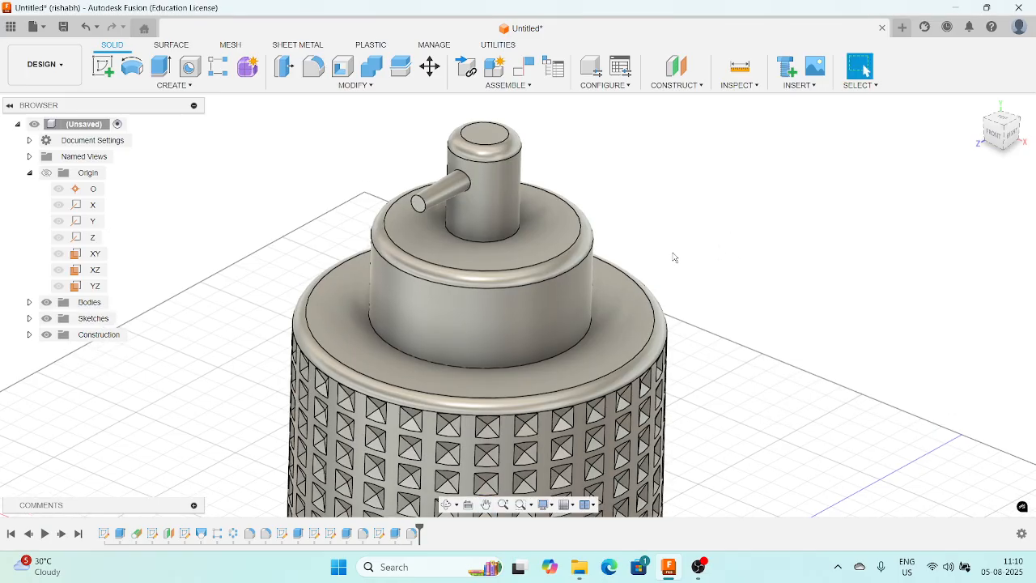
pyautogui.click(555, 248)
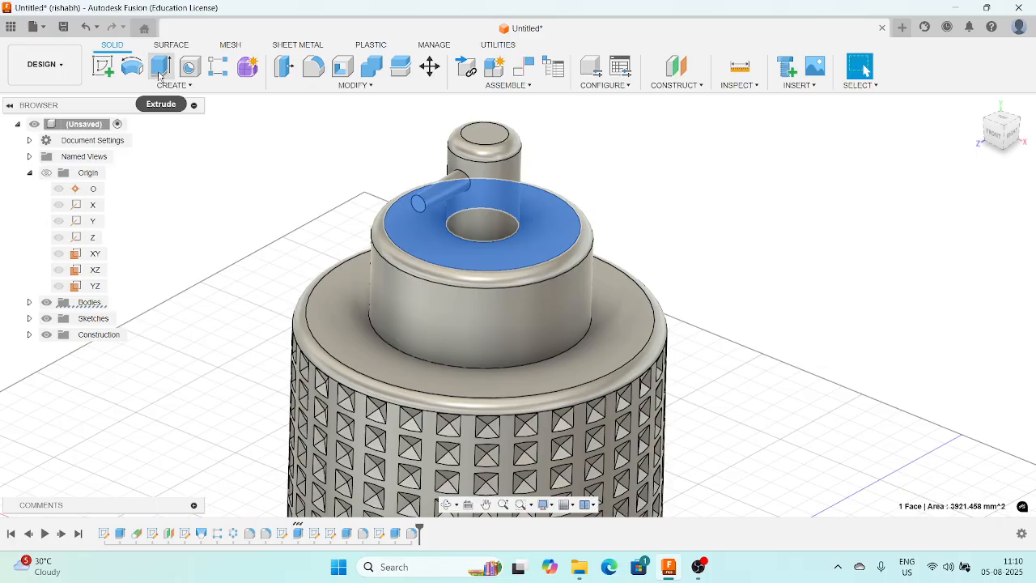
pyautogui.click(103, 66)
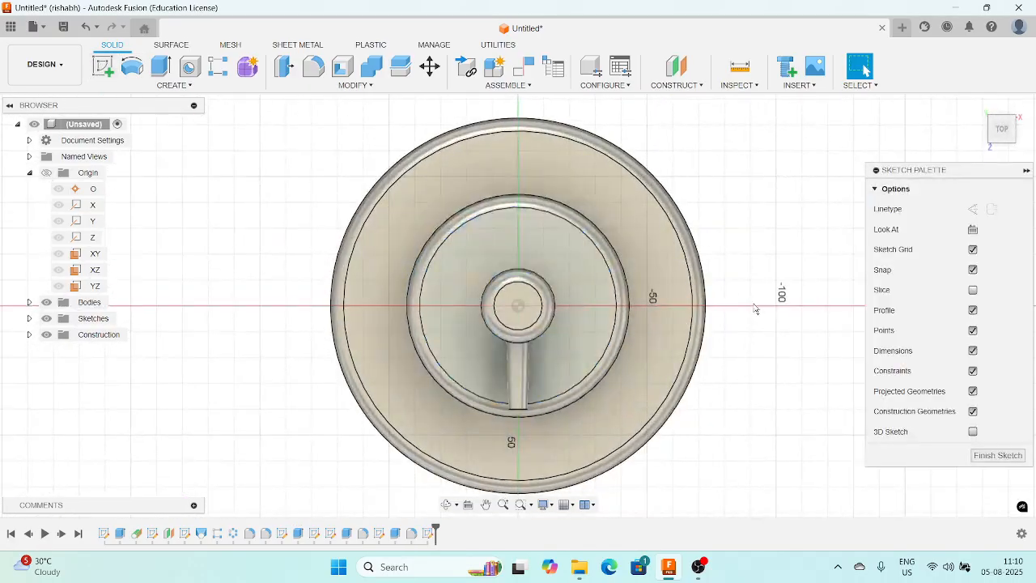
pyautogui.click(161, 66)
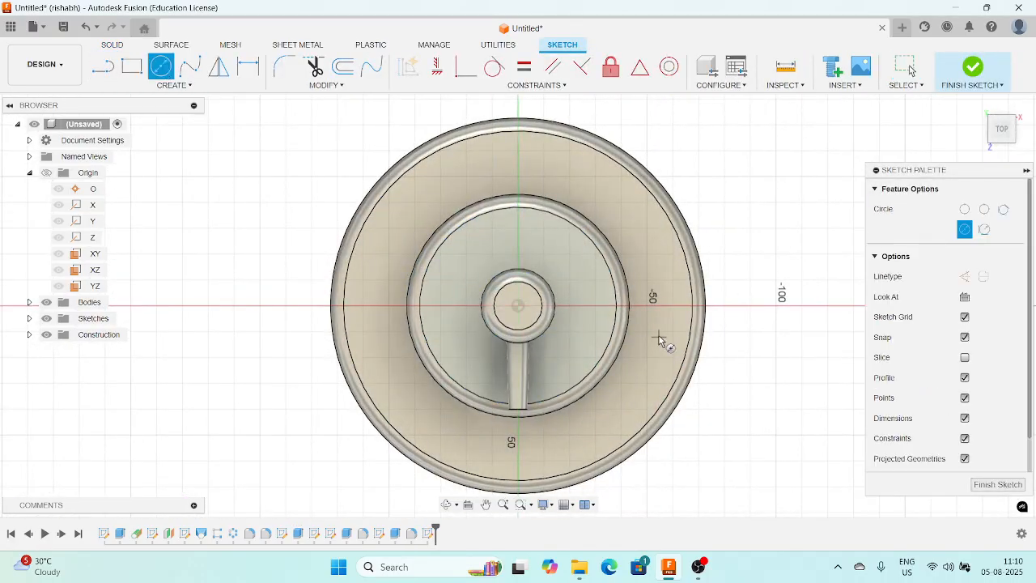
pyautogui.scroll(3, 639, 327)
pyautogui.click(620, 300)
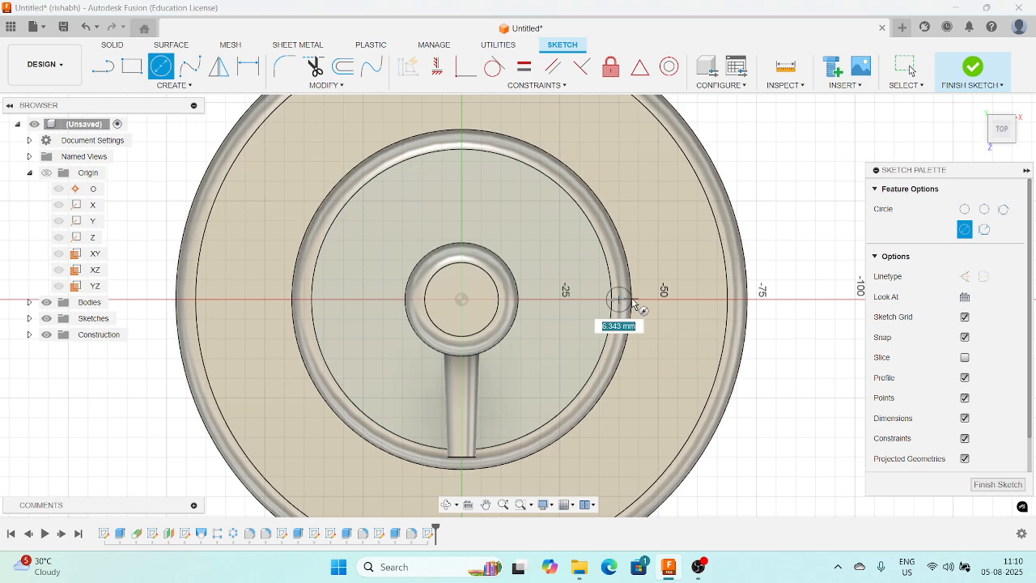
pyautogui.click(638, 304)
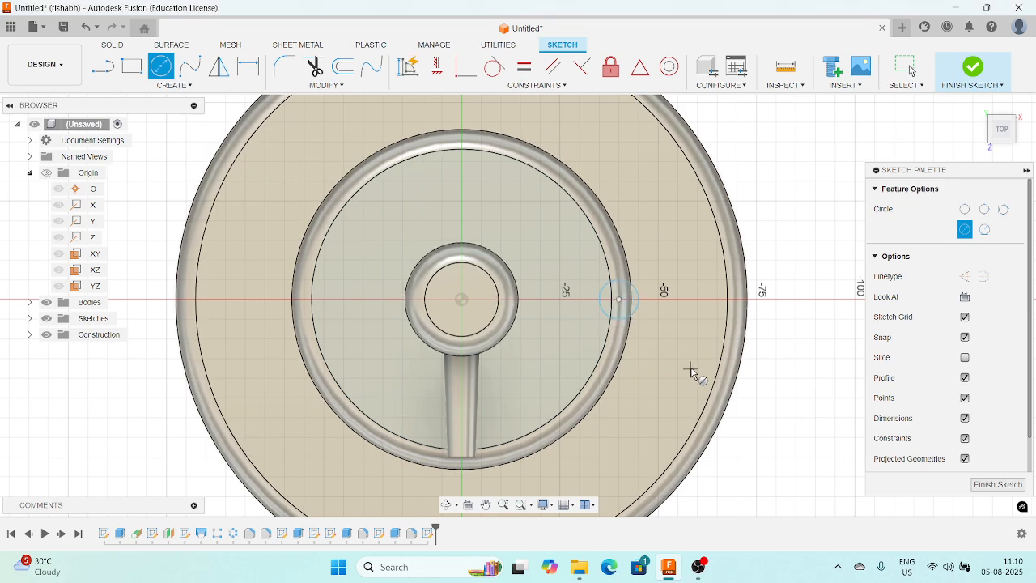
pyautogui.click(989, 485)
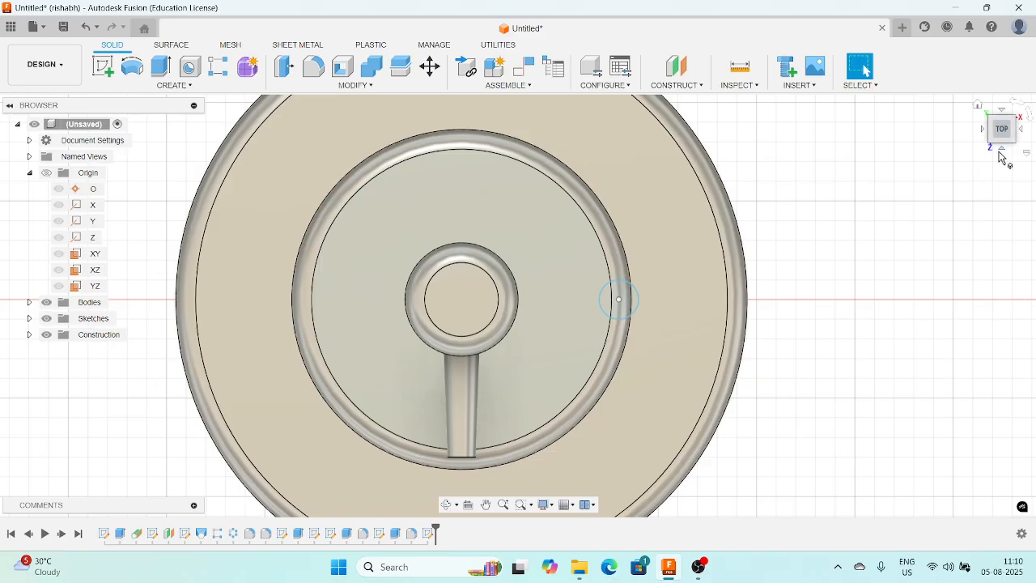
# - Extrude both regions of the small circle 40 mm downward as a cut, forming a vertical groove in the wide boss's side
pyautogui.click(1001, 148)
pyautogui.click(1013, 122)
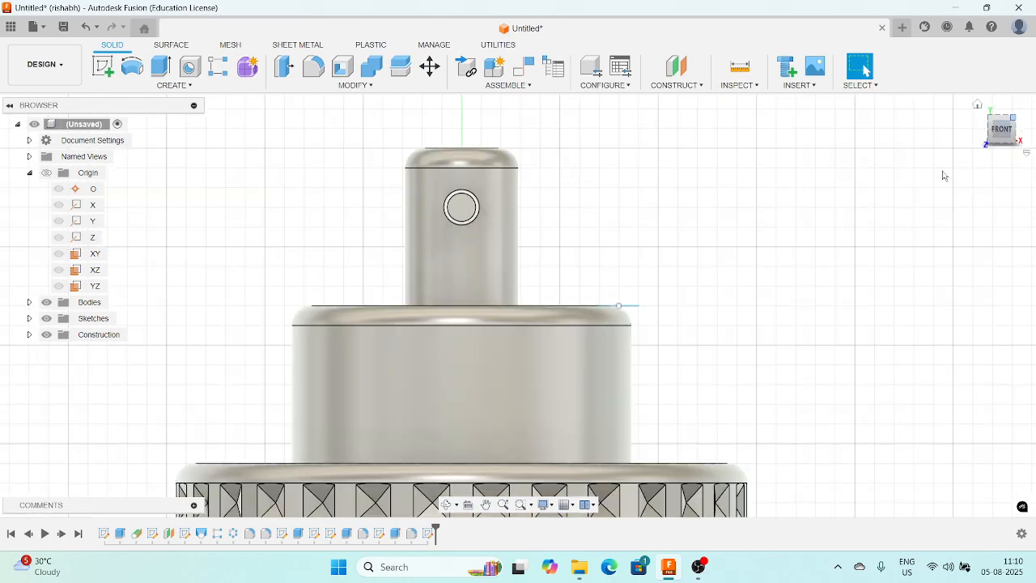
pyautogui.click(161, 66)
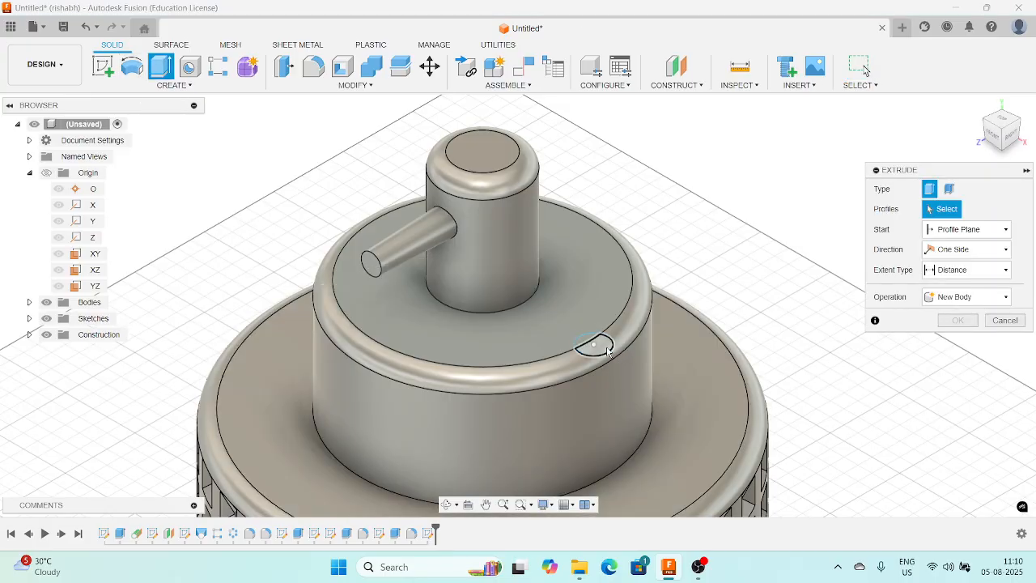
pyautogui.click(595, 346)
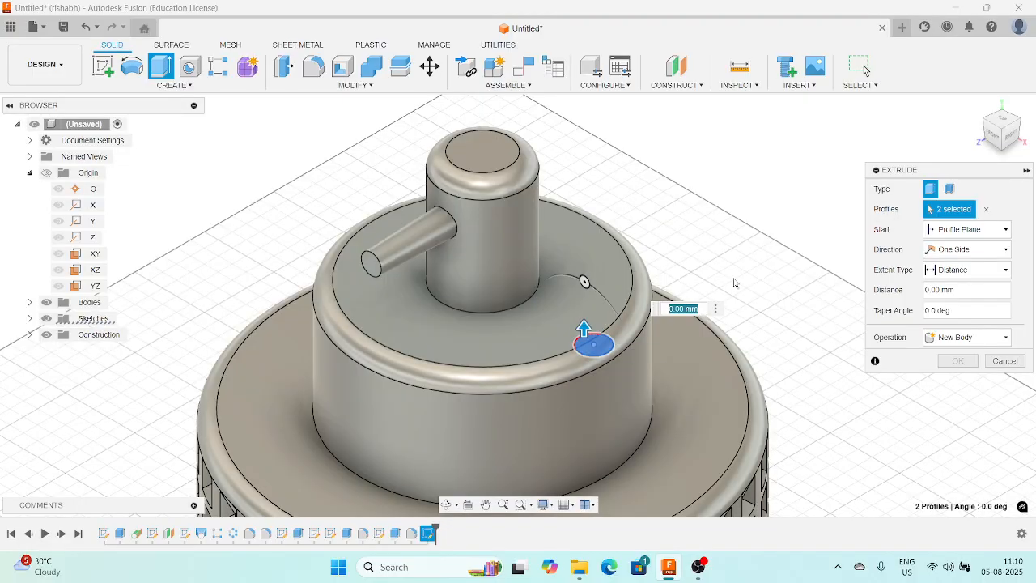
pyautogui.moveTo(594, 344); pyautogui.dragTo(607, 235, button='middle')
pyautogui.click(609, 237)
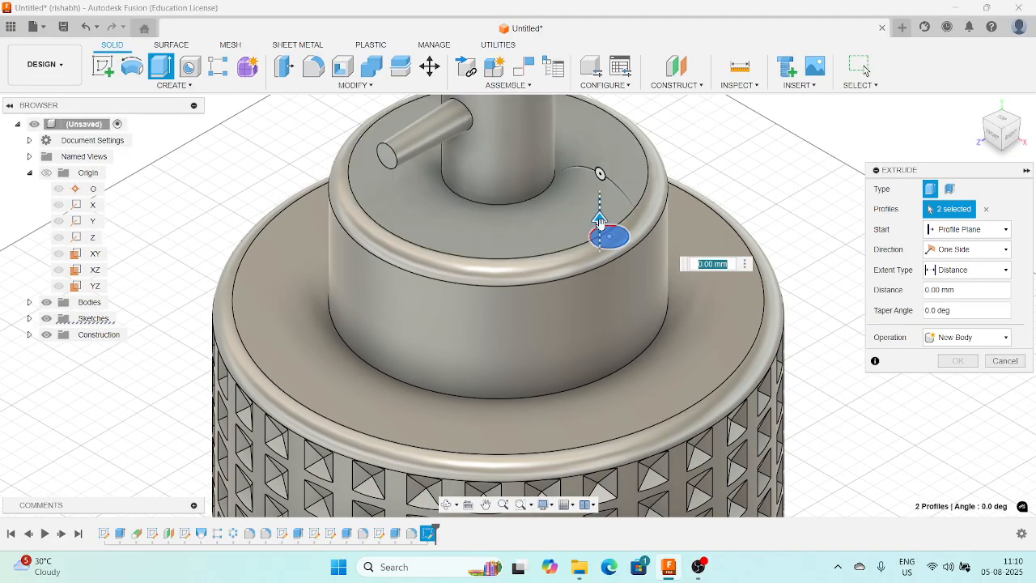
pyautogui.moveTo(599, 220); pyautogui.dragTo(581, 345)
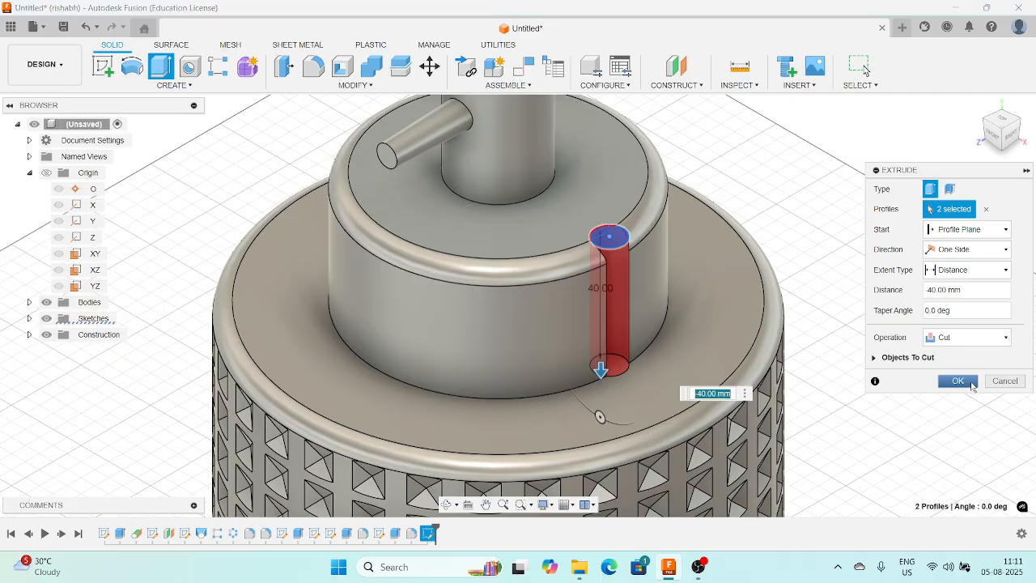
pyautogui.click(972, 385)
# - Fillet the edge chain of the groove in the wide boss with a 2 mm radius
pyautogui.keyDown('shift'); pyautogui.moveTo(874, 374); pyautogui.dragTo(858, 350, button='middle'); pyautogui.keyUp('shift')
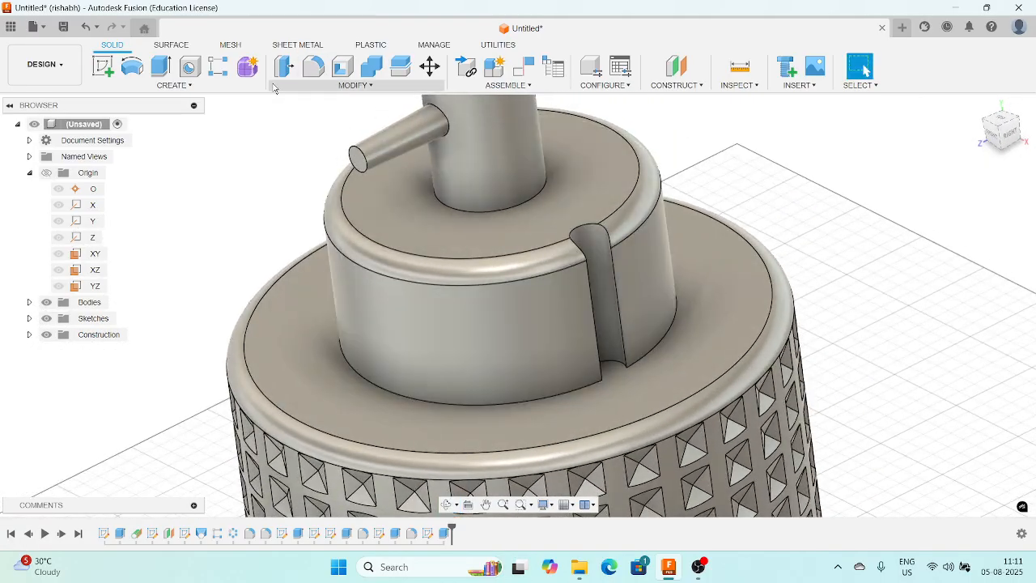
pyautogui.click(308, 76)
pyautogui.scroll(2, 595, 251)
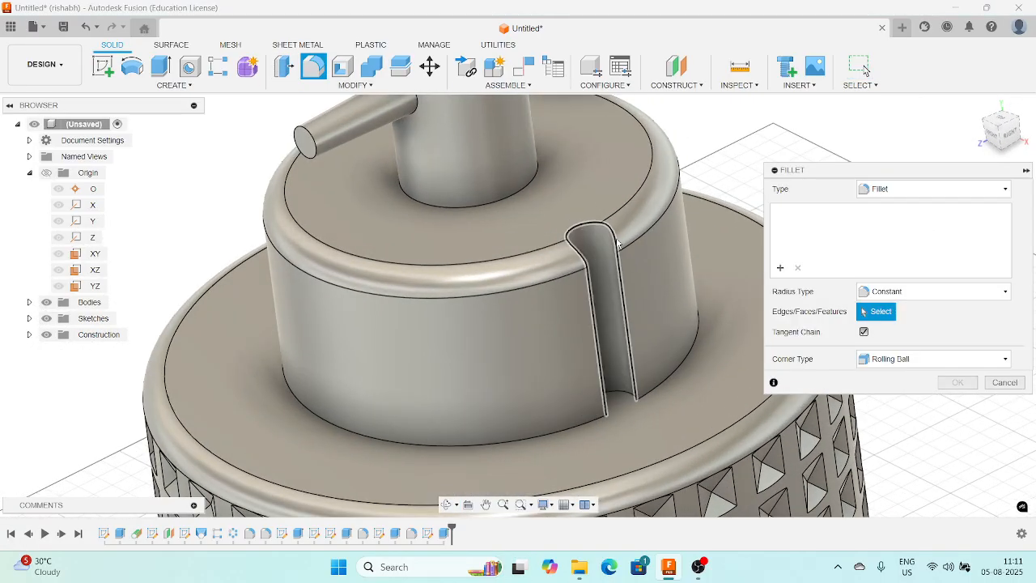
pyautogui.click(615, 241)
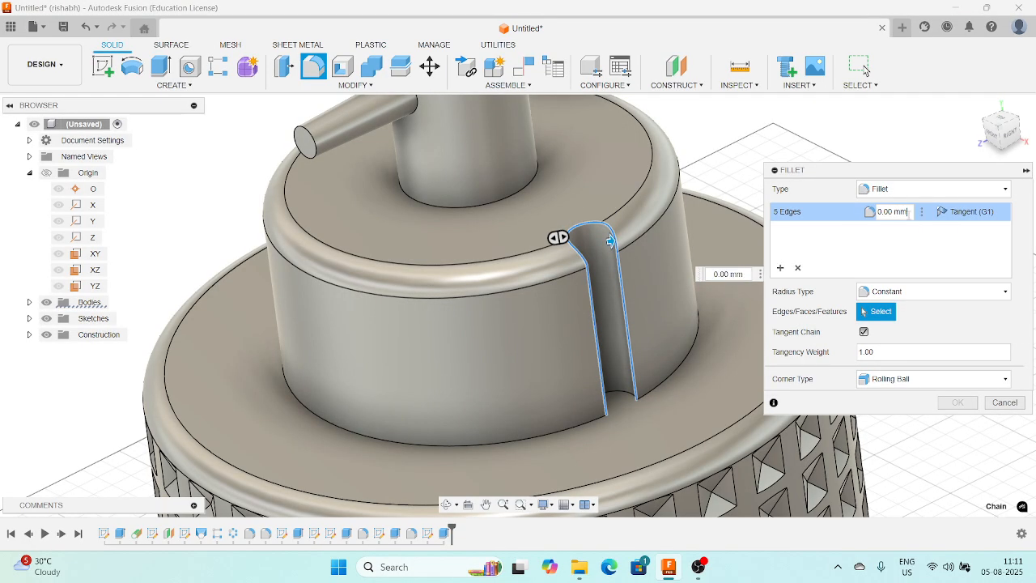
pyautogui.write('2')
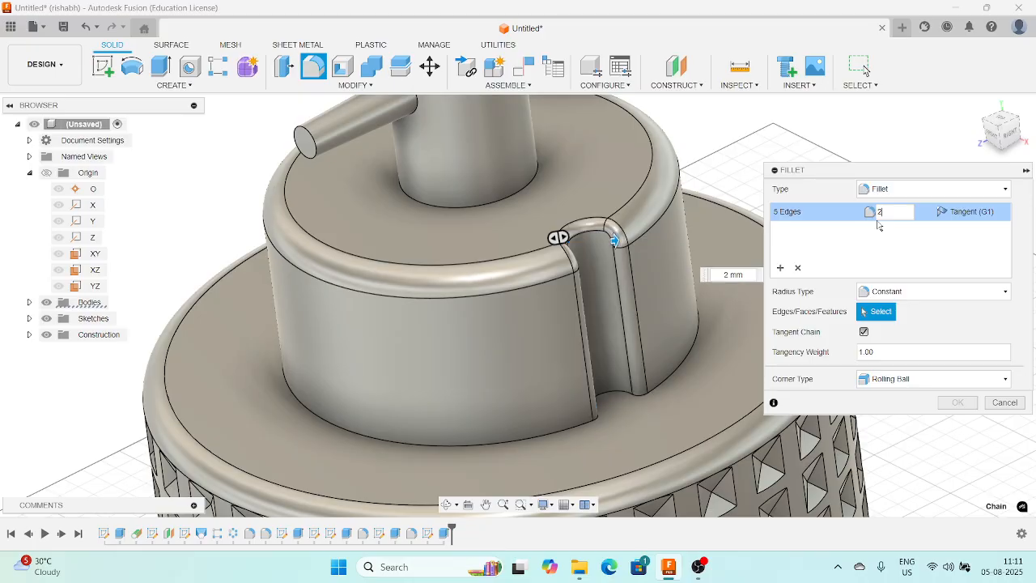
pyautogui.click(957, 402)
# - Create a full circular pattern of the groove cut and its fillet around the Y axis with a quantity of 10
pyautogui.keyDown('shift'); pyautogui.moveTo(858, 372); pyautogui.dragTo(823, 269, button='middle'); pyautogui.keyUp('shift')
pyautogui.scroll(-4, 769, 251)
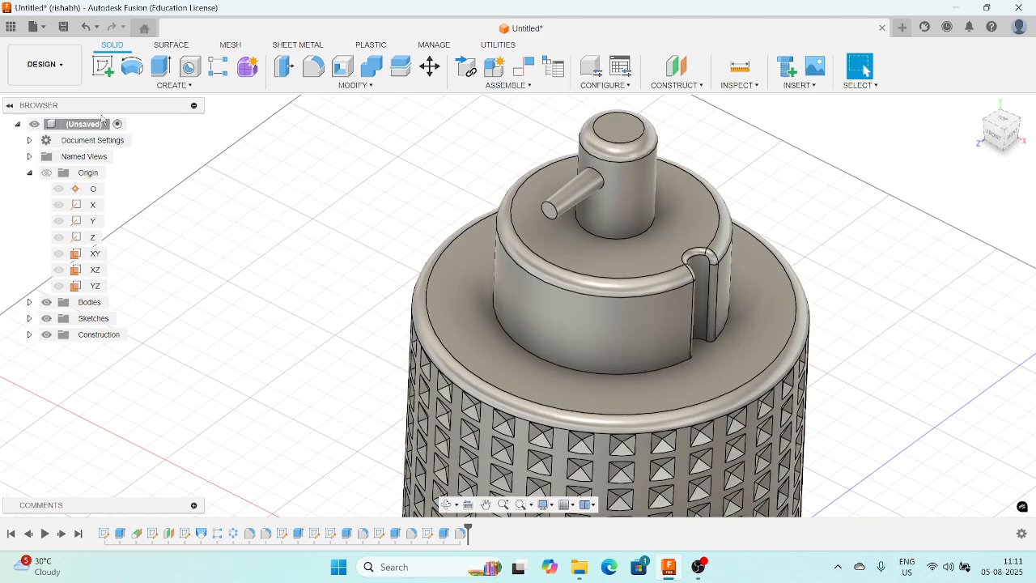
pyautogui.click(180, 85)
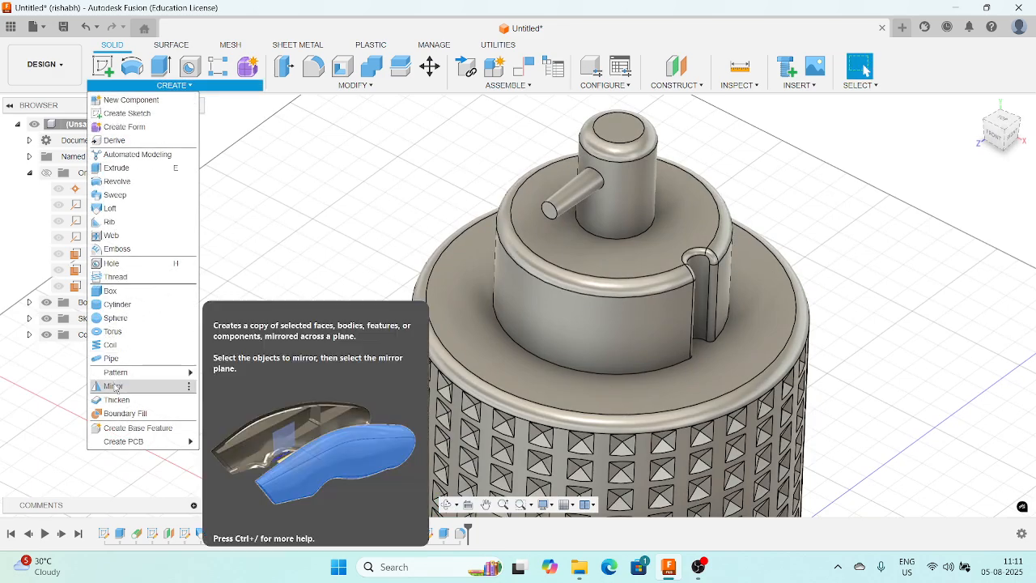
pyautogui.moveTo(129, 372)
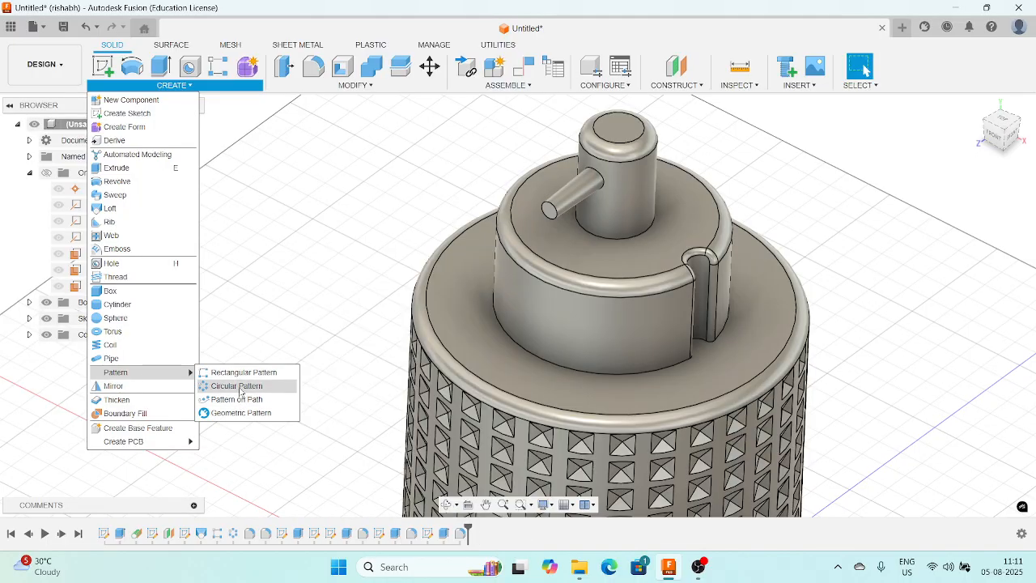
pyautogui.click(238, 386)
pyautogui.scroll(2, 713, 270)
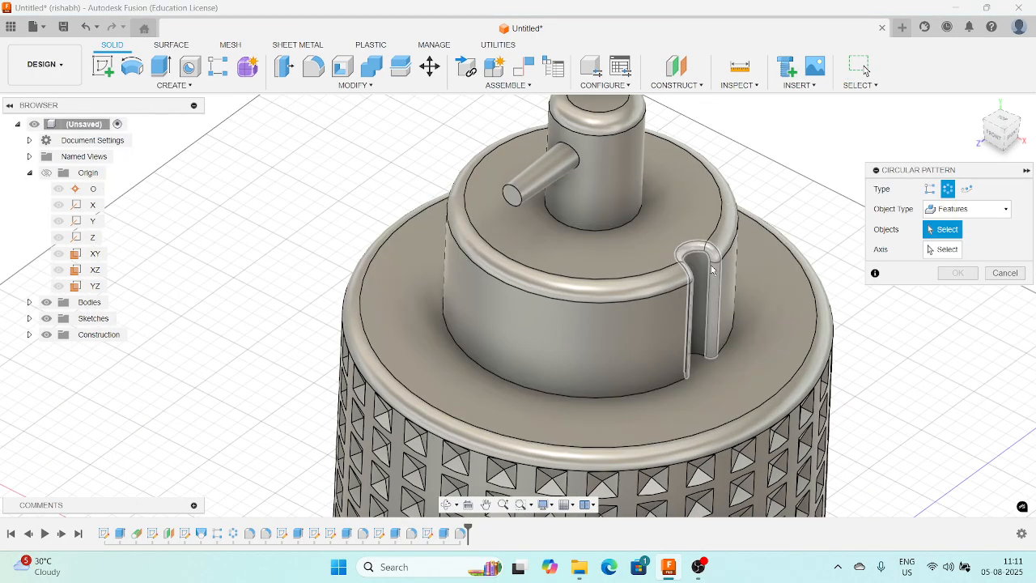
pyautogui.click(446, 535)
pyautogui.click(446, 535)
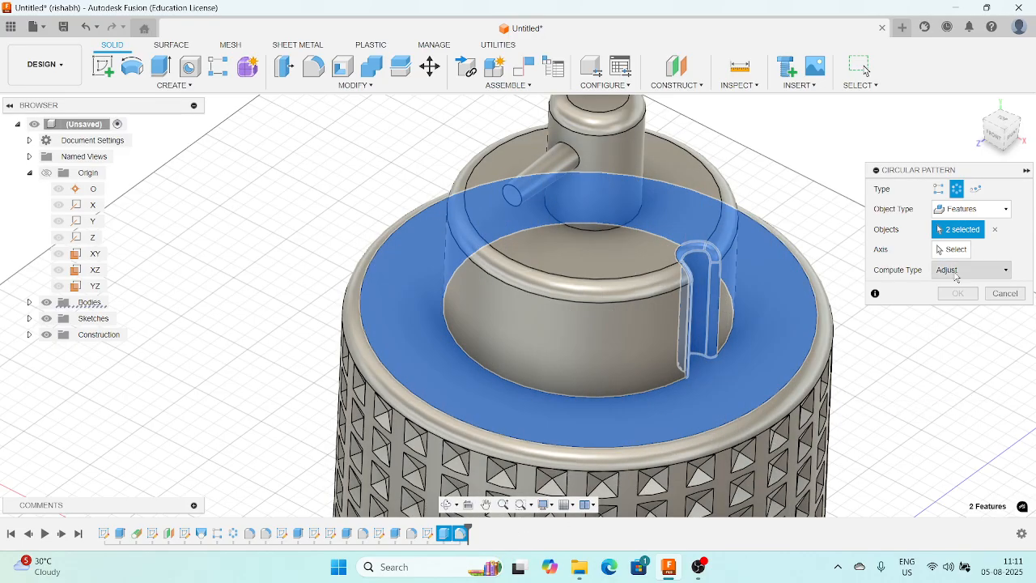
pyautogui.click(950, 253)
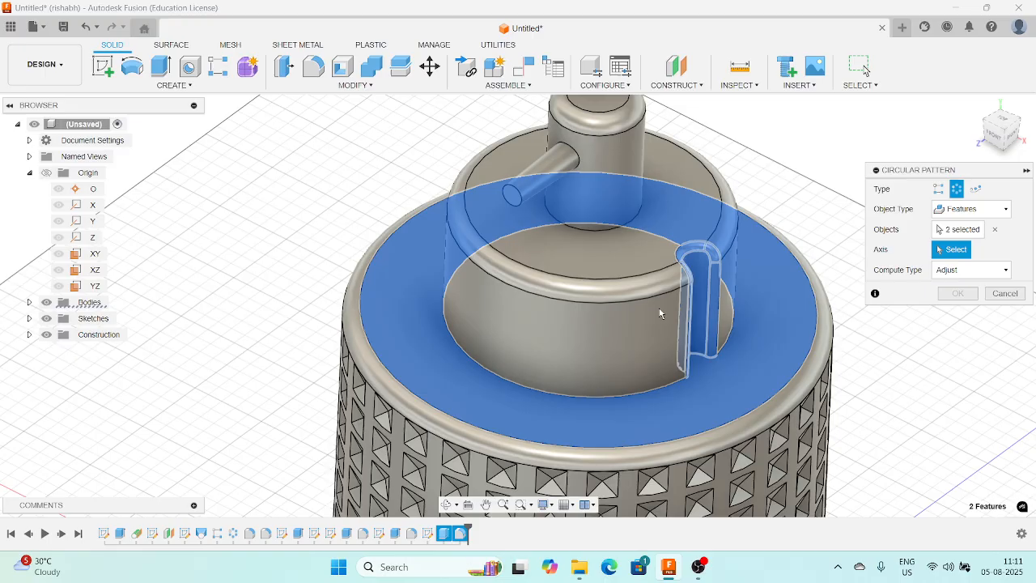
pyautogui.click(92, 221)
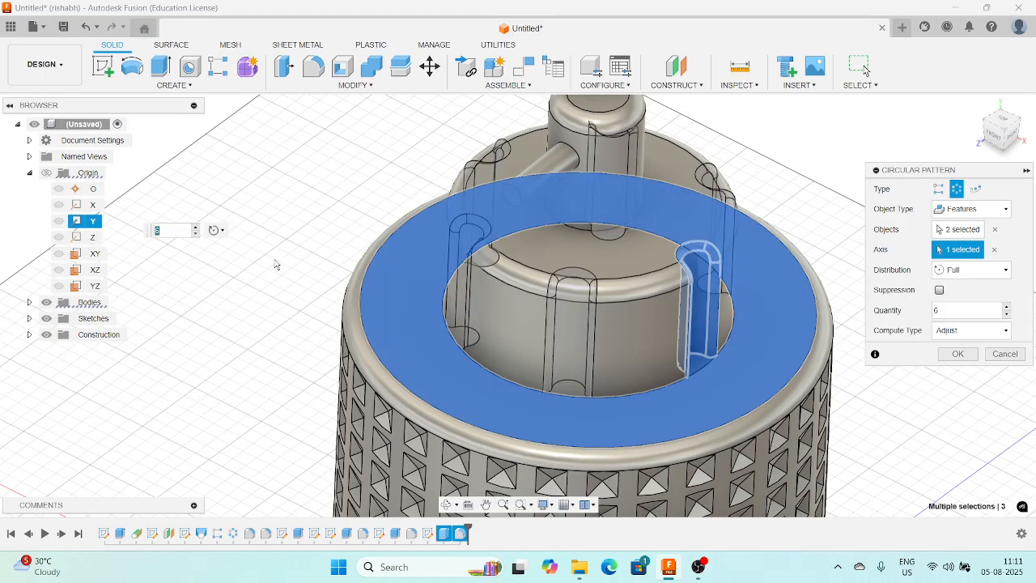
pyautogui.click(924, 311)
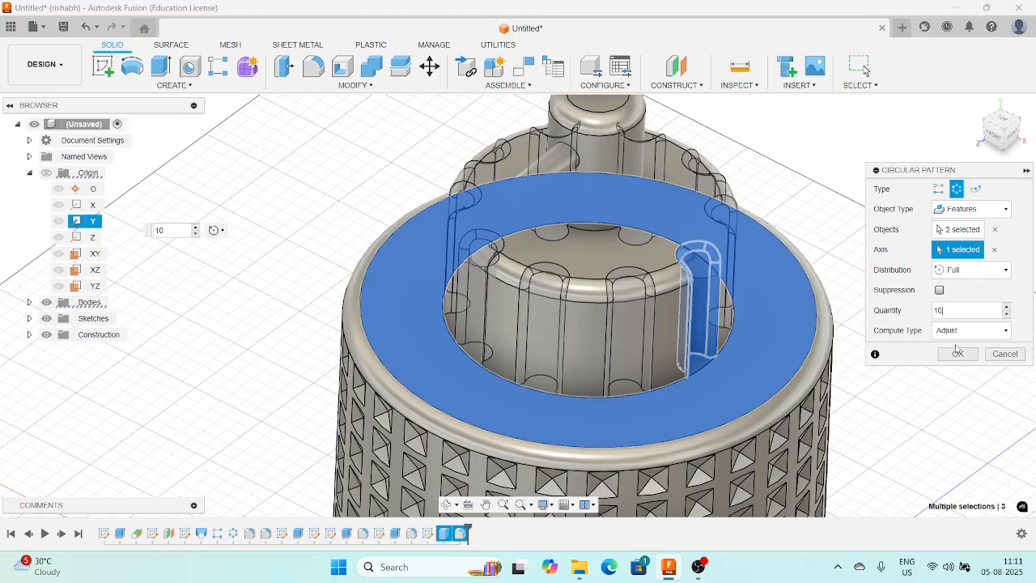
# - Examine the whole dispenser model from the side and in isometric view
pyautogui.scroll(-3, 786, 262)
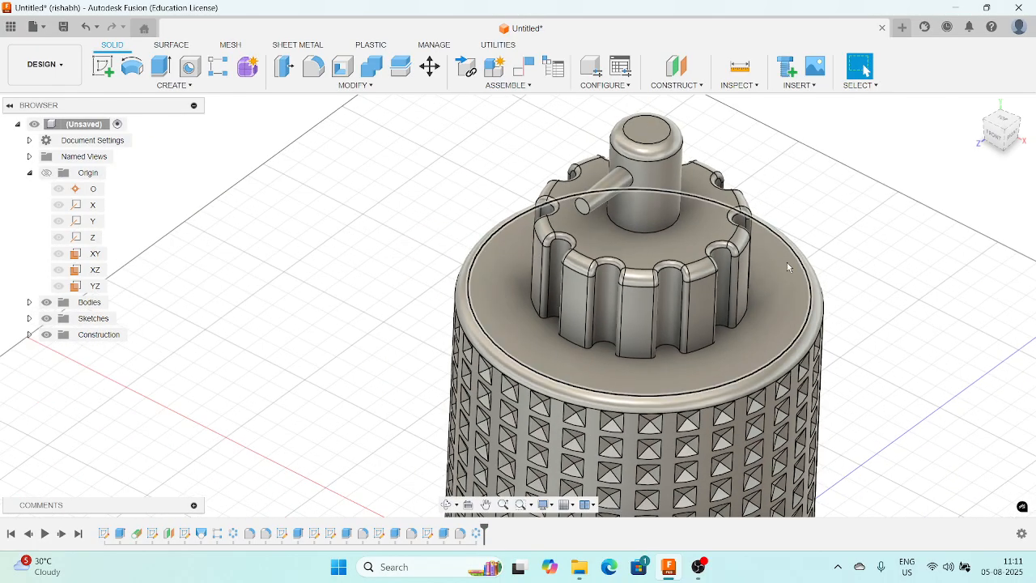
pyautogui.moveTo(882, 289); pyautogui.dragTo(715, 202, button='middle')
pyautogui.scroll(-3, 704, 234)
pyautogui.keyDown('shift'); pyautogui.moveTo(711, 317); pyautogui.dragTo(742, 324, button='middle'); pyautogui.keyUp('shift')
pyautogui.click(1009, 131)
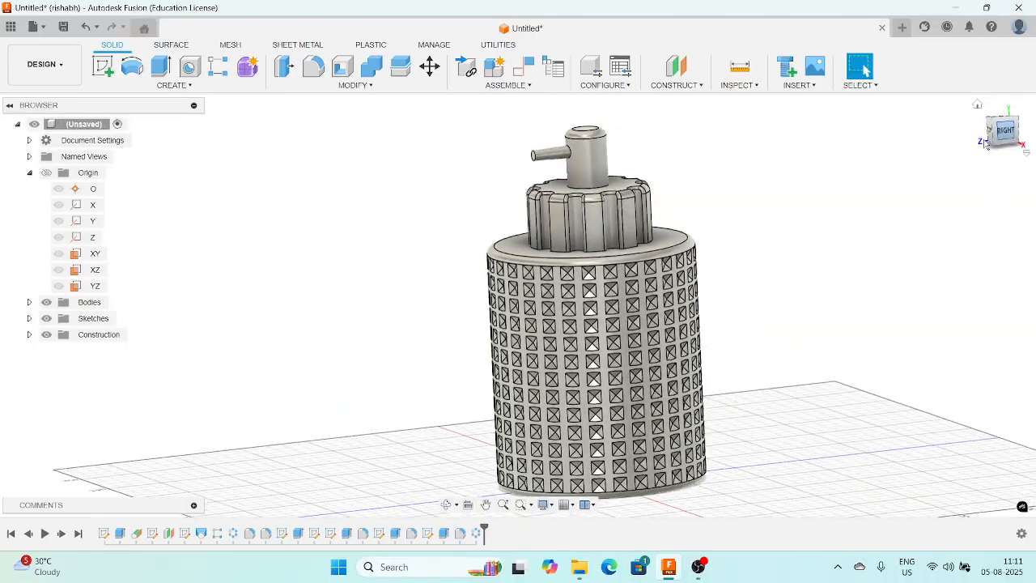
pyautogui.click(993, 119)
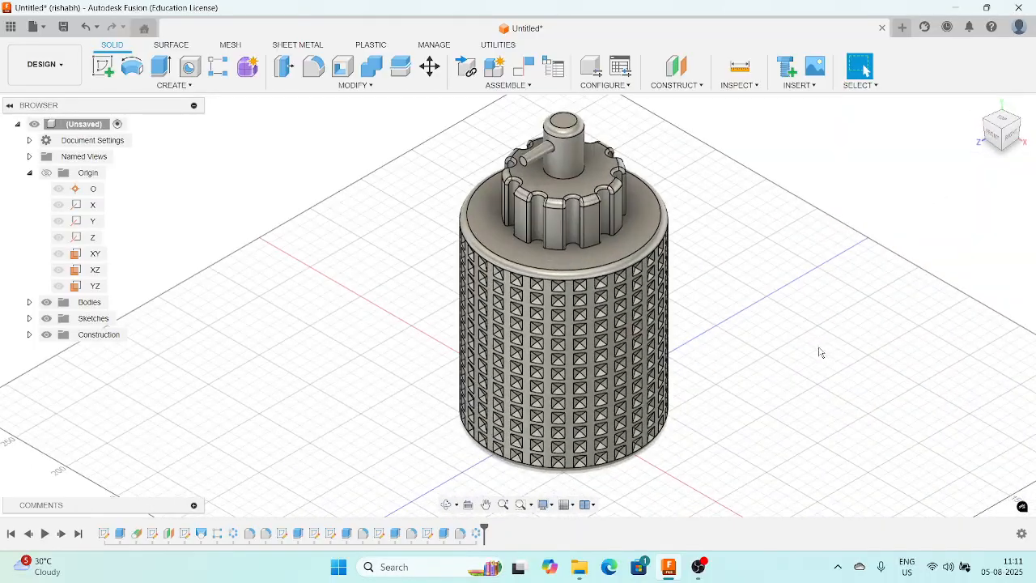
pyautogui.moveTo(766, 402)
pyautogui.keyDown('shift'); pyautogui.mouseDown(button='middle')
pyautogui.moveTo(768, 321)
pyautogui.moveTo(775, 377)
pyautogui.moveTo(742, 407)
pyautogui.moveTo(753, 398)
pyautogui.mouseUp(button='middle'); pyautogui.keyUp('shift')
pyautogui.moveTo(774, 363); pyautogui.dragTo(738, 379, button='middle')
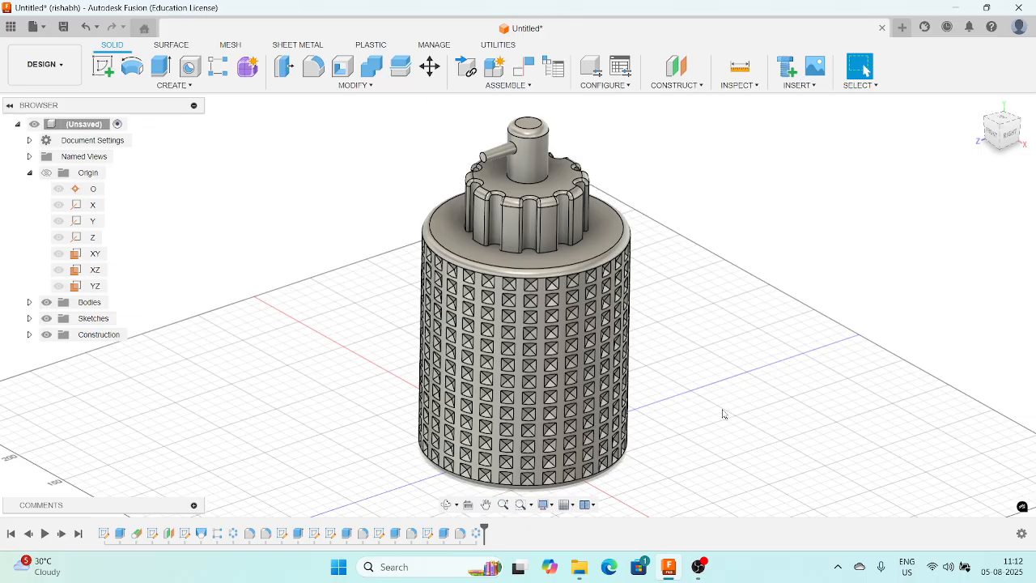
pyautogui.click(697, 570)
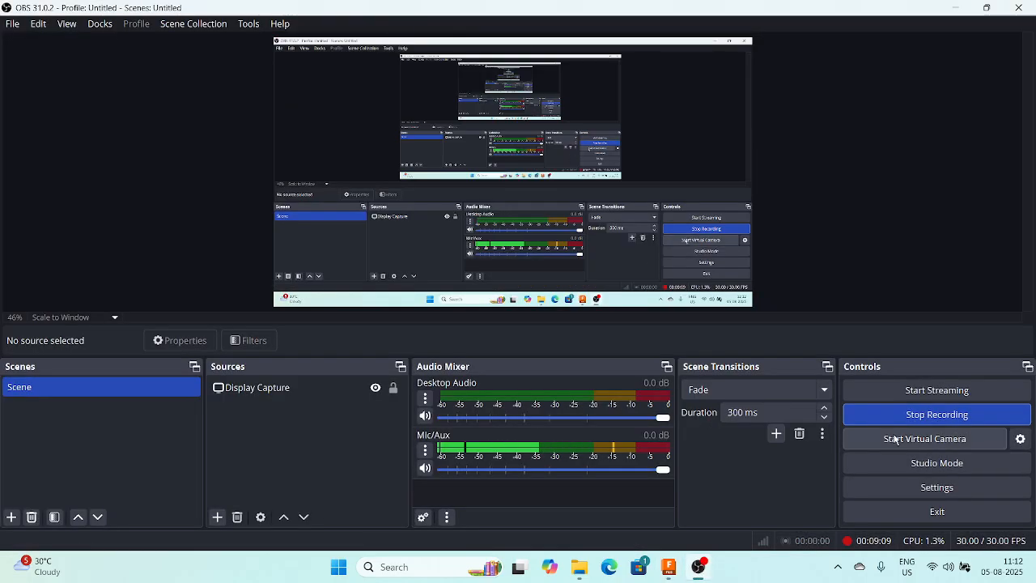